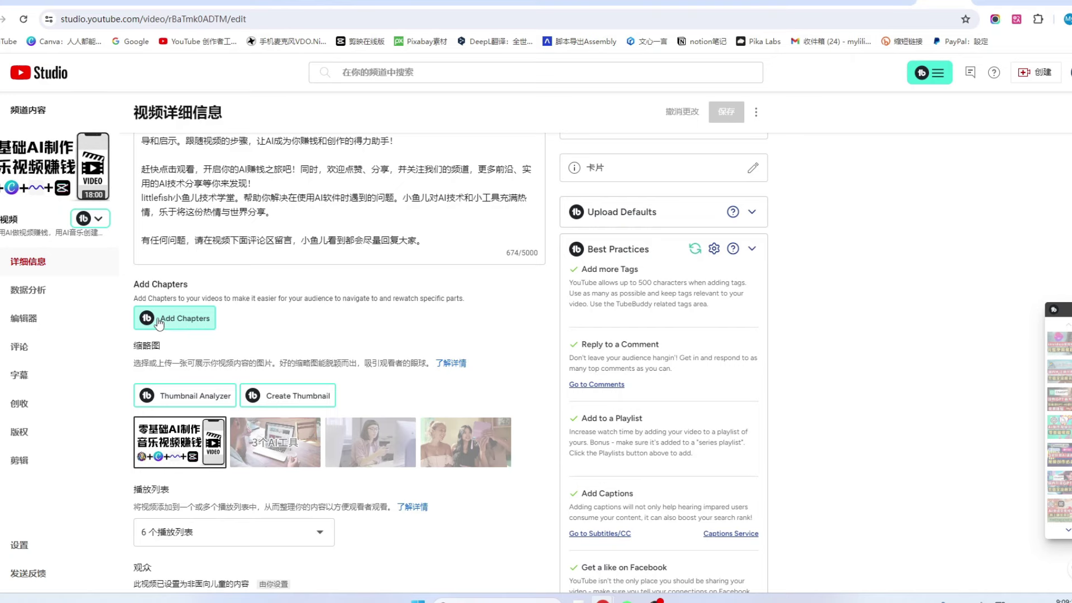
Try adding a chapter to the video in TubeBuddy's Chapter Editor, then close the editor
click(171, 320)
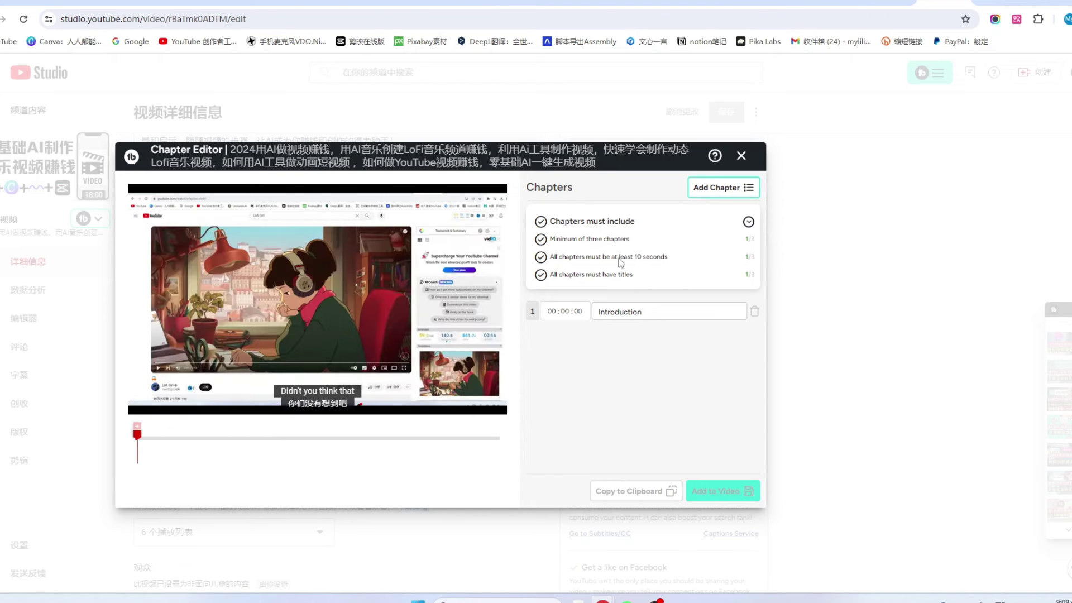
click(728, 190)
click(741, 156)
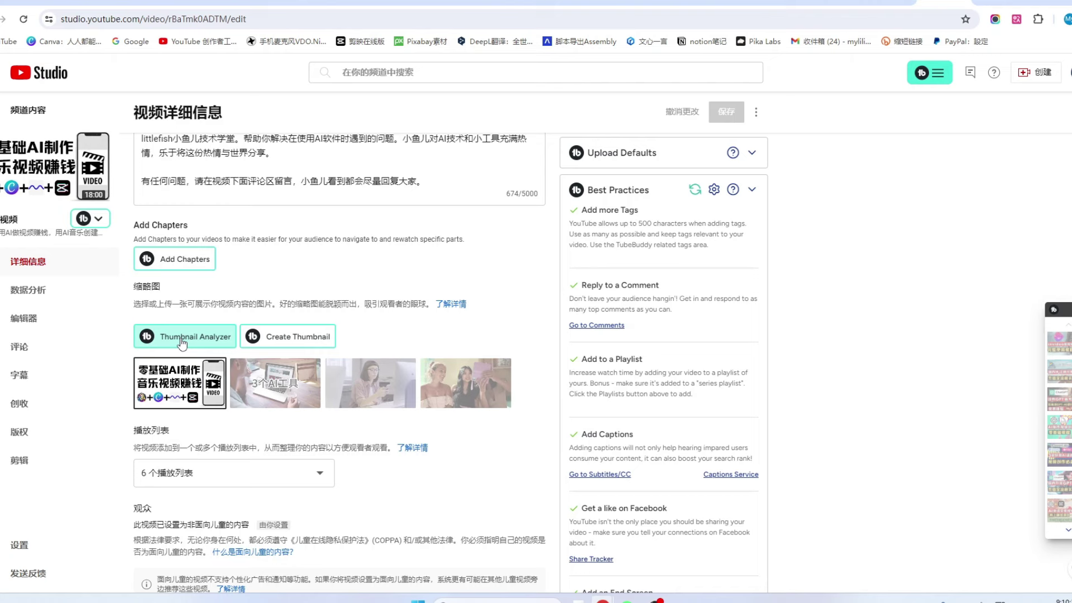
Switch to the details of the children's story video, examine its thumbnail in Thumbnail Analyzer, and translate the page into Chinese
click(177, 336)
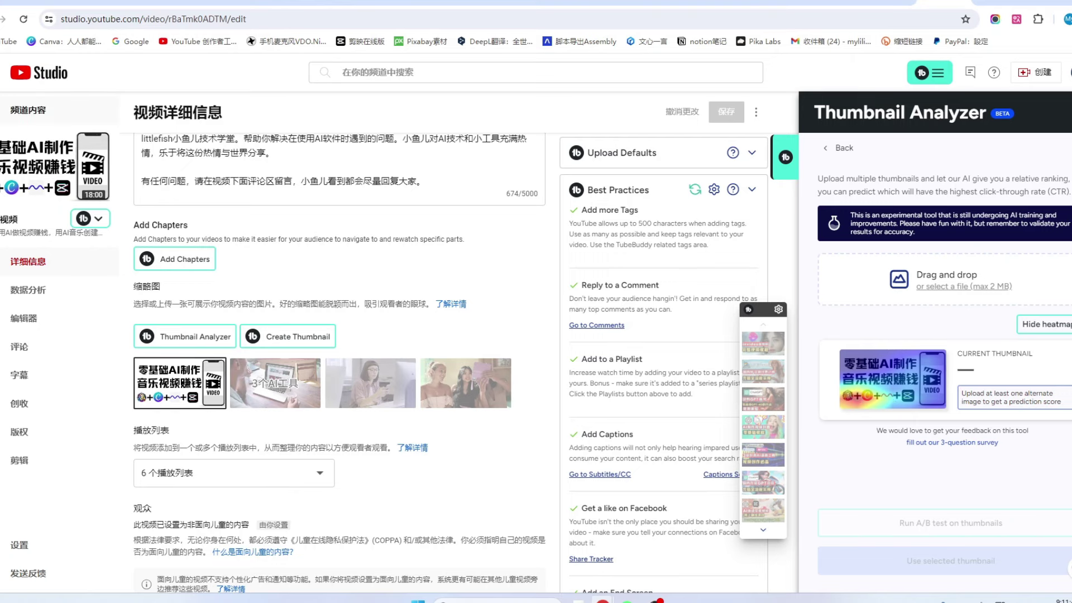
click(39, 110)
click(290, 286)
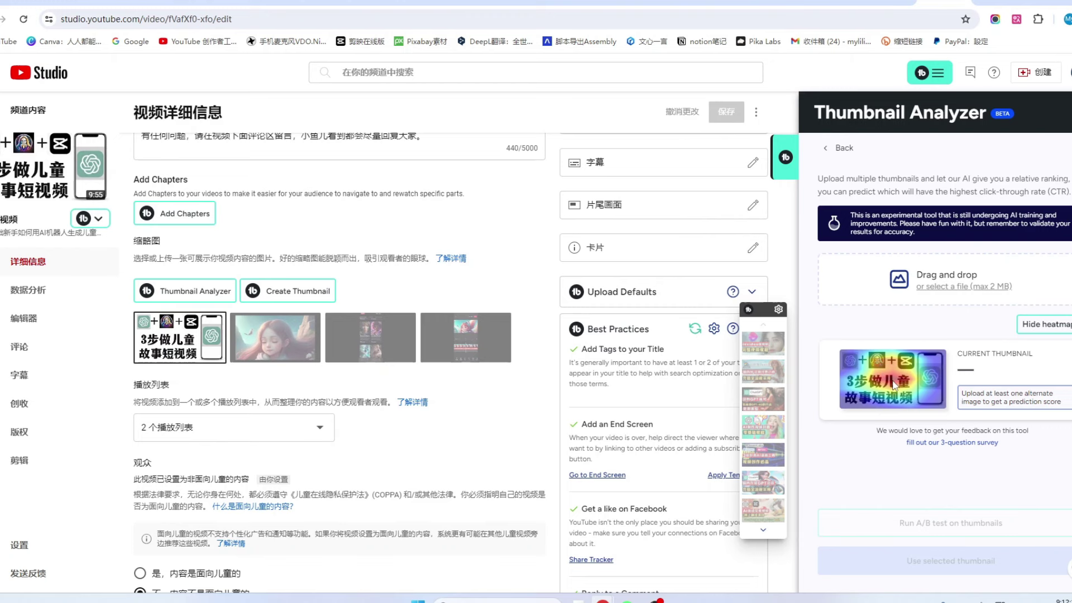
key(alt+a)
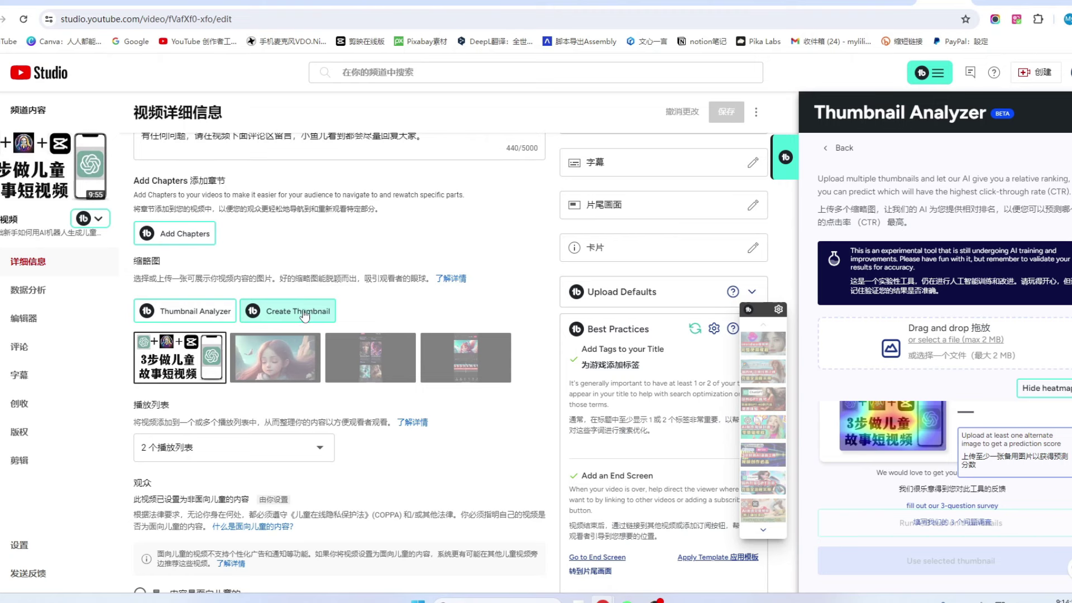
Start a new thumbnail for the video with a still frame from about 0:21 as its background
click(305, 315)
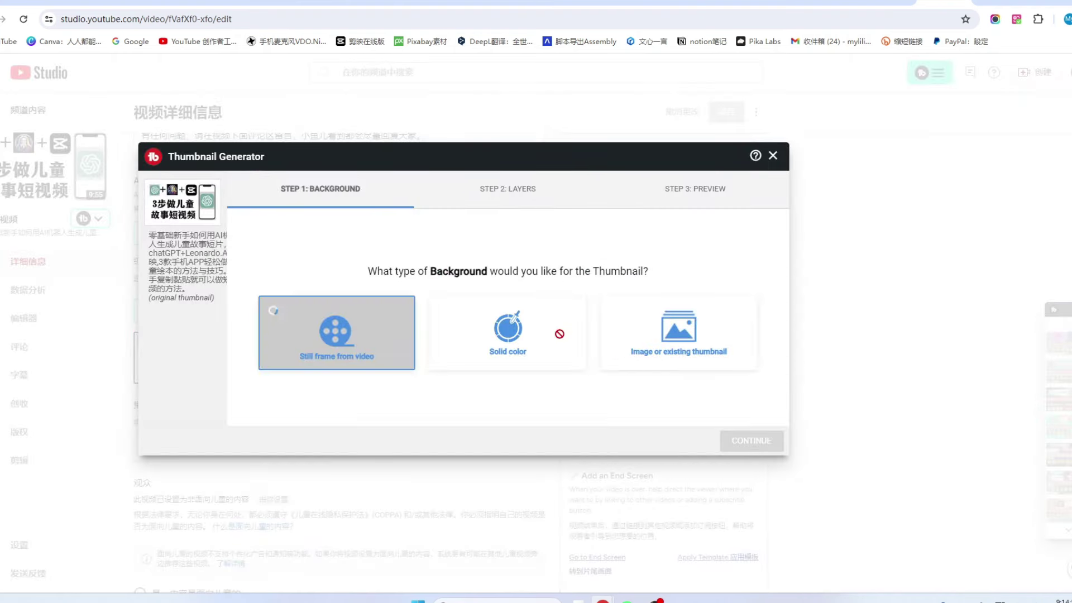
click(350, 351)
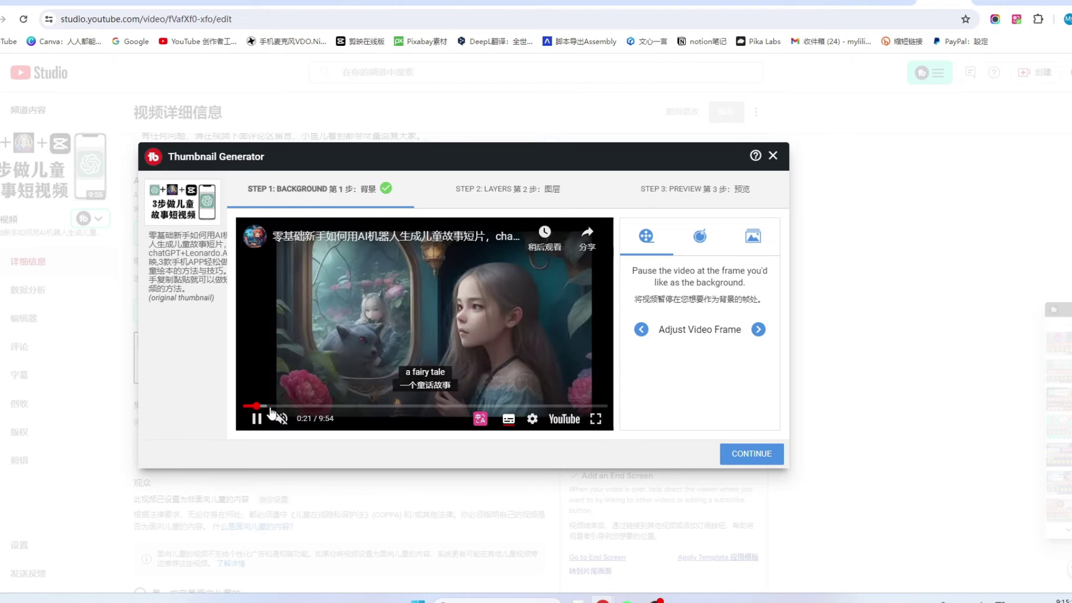
click(756, 457)
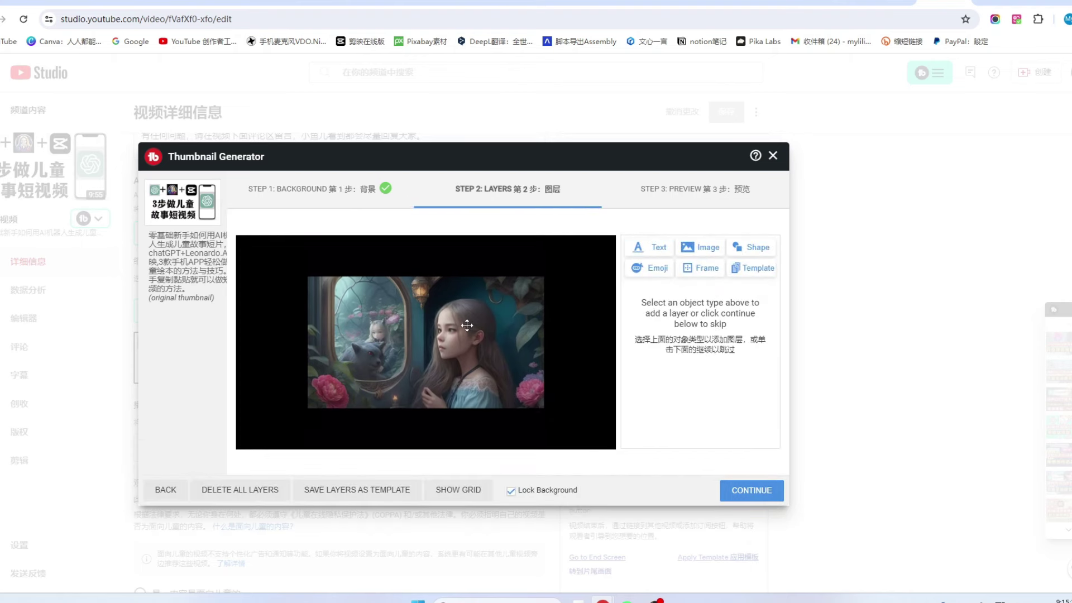
Add a text layer reading "儿童故事视频" to the thumbnail
click(659, 250)
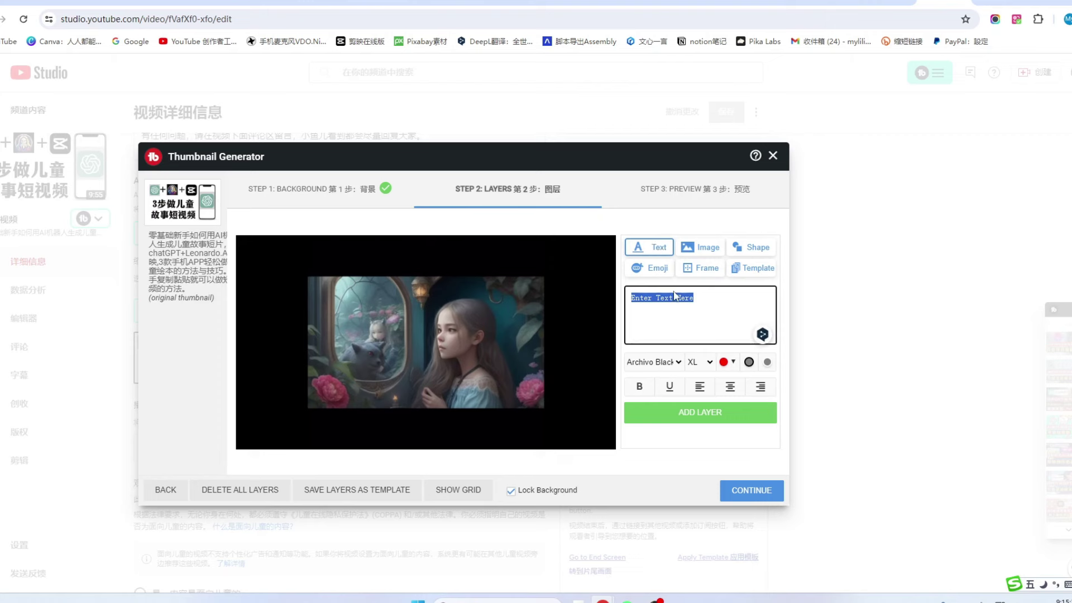
text(儿童故事)
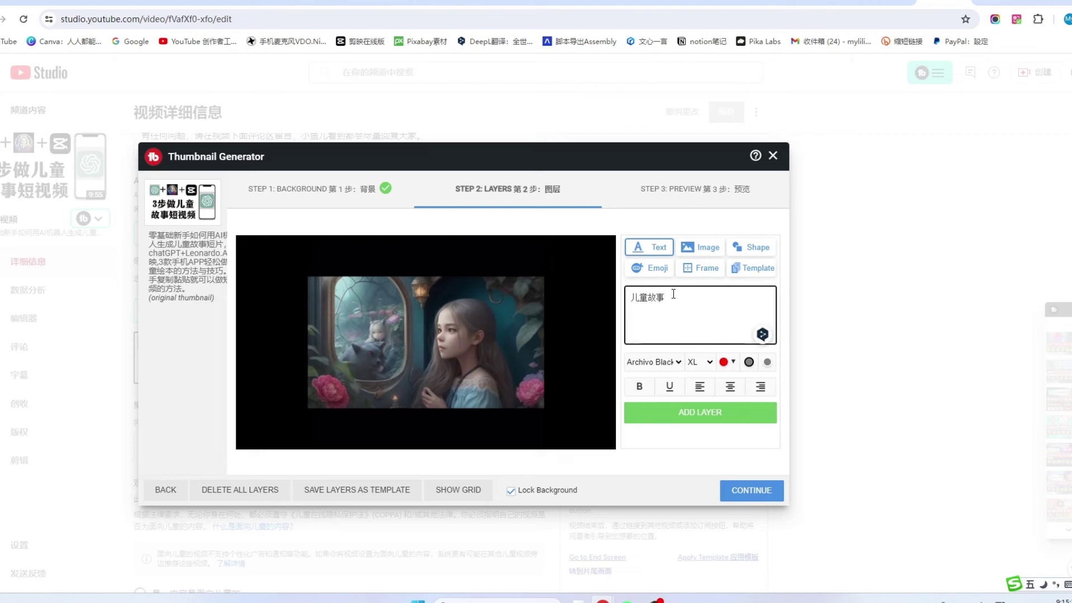
text(视频)
click(705, 417)
click(482, 293)
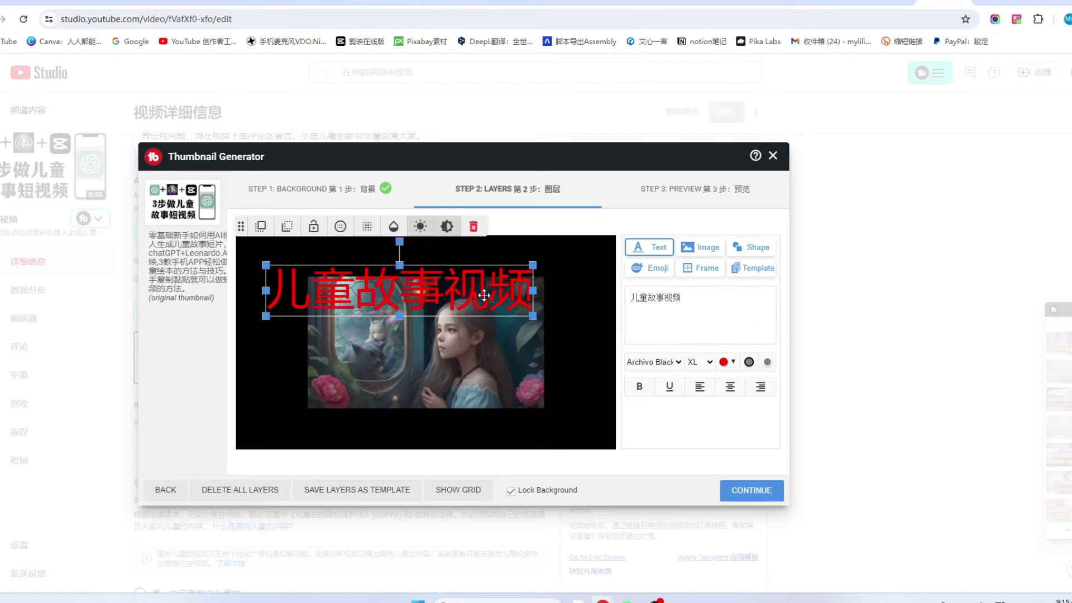
Recolour the thumbnail text bright green, shrink it and place it across the picture's upper edge, then leave the generator
click(726, 362)
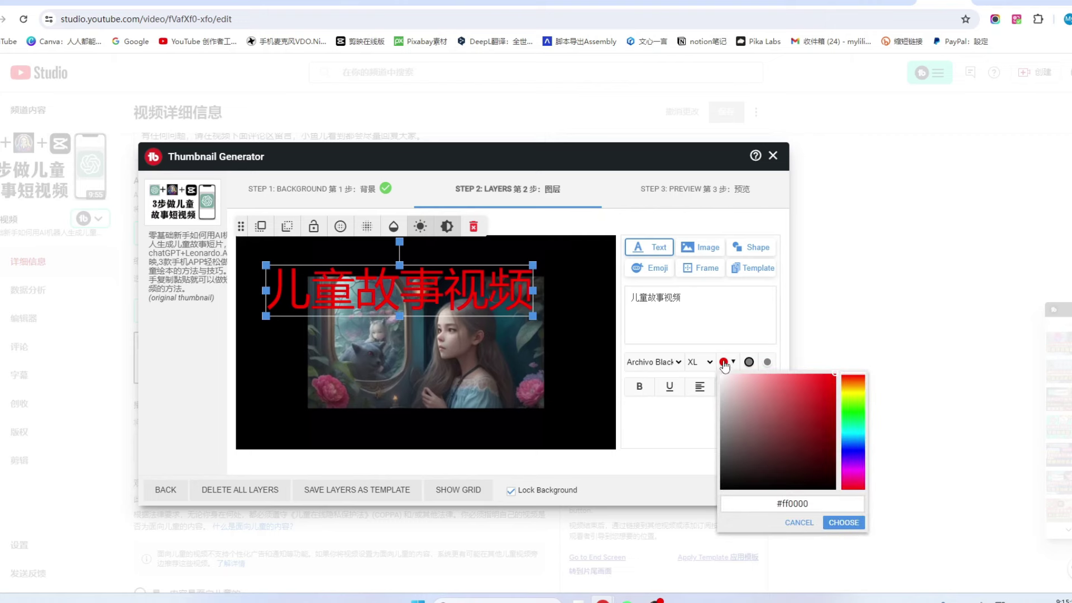
click(855, 415)
click(843, 523)
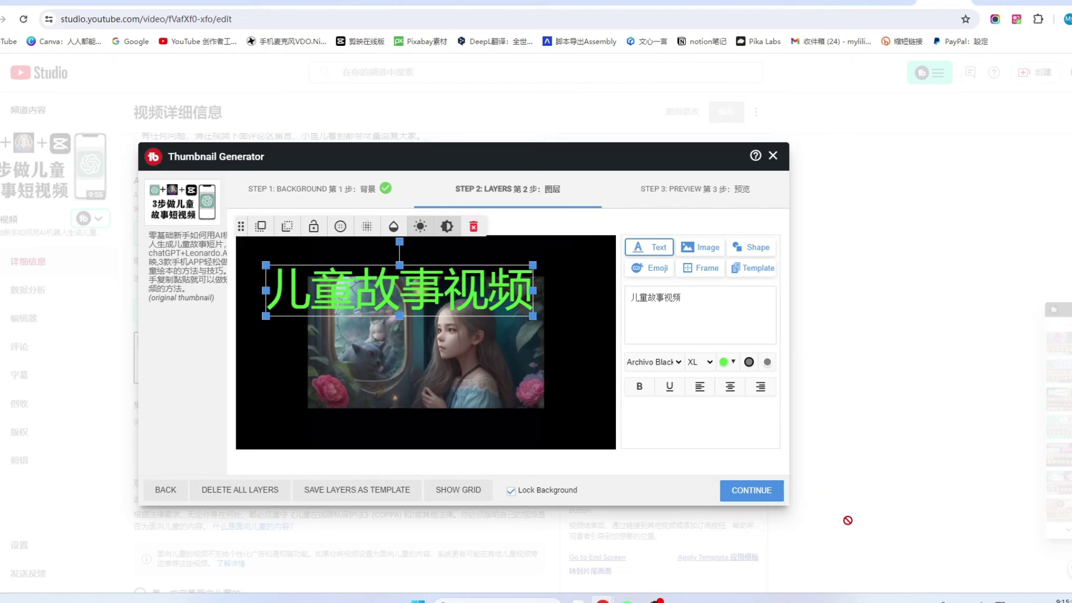
drag(532, 315, 438, 305)
drag(375, 279, 418, 272)
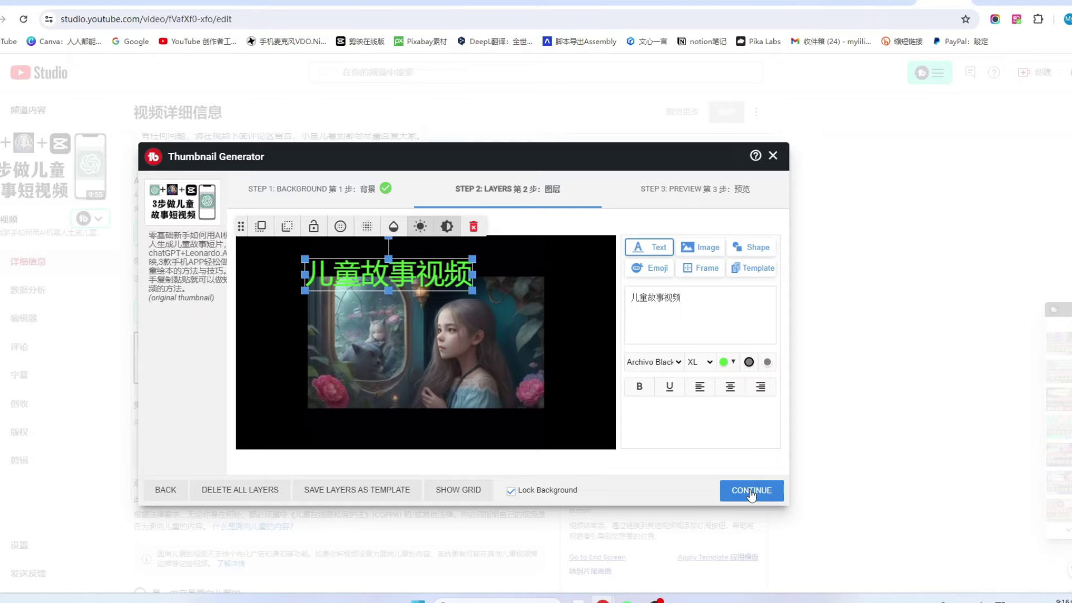
click(134, 267)
Add the recommended tags "leonardo.ai 教程", "leonardo.ai 怎么用" and "leonardo.ai 注册教学" to the video
scroll(134, 267, down, 15)
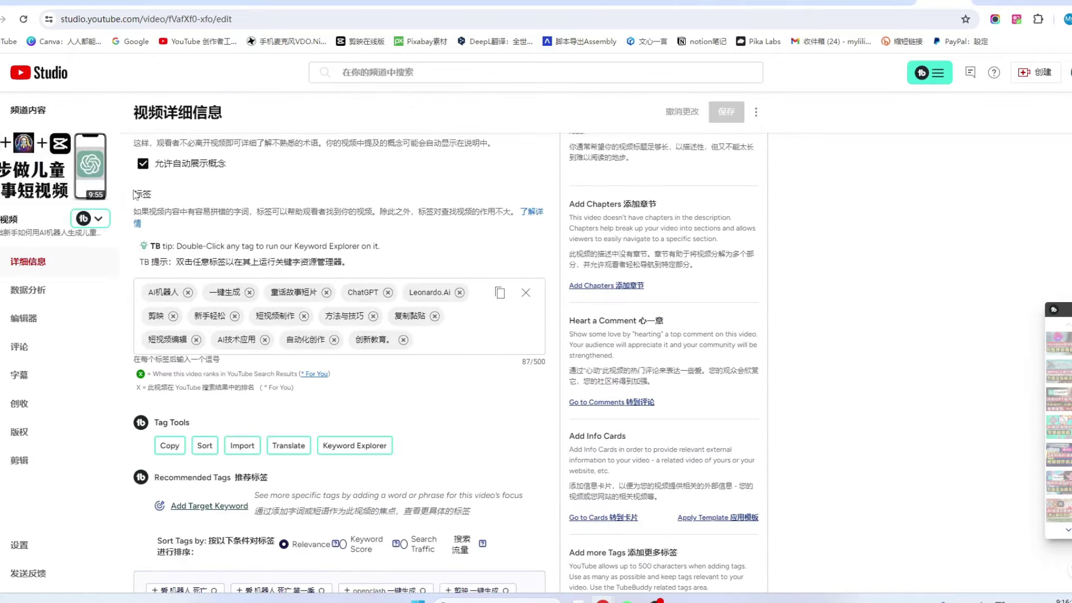
click(293, 292)
scroll(443, 413, down, 5)
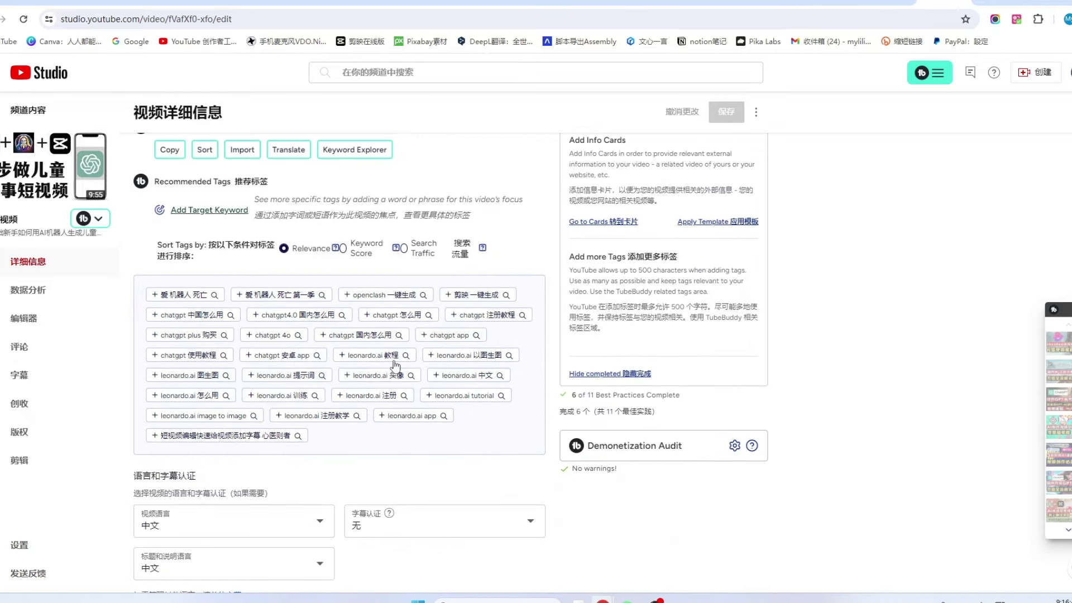
click(347, 357)
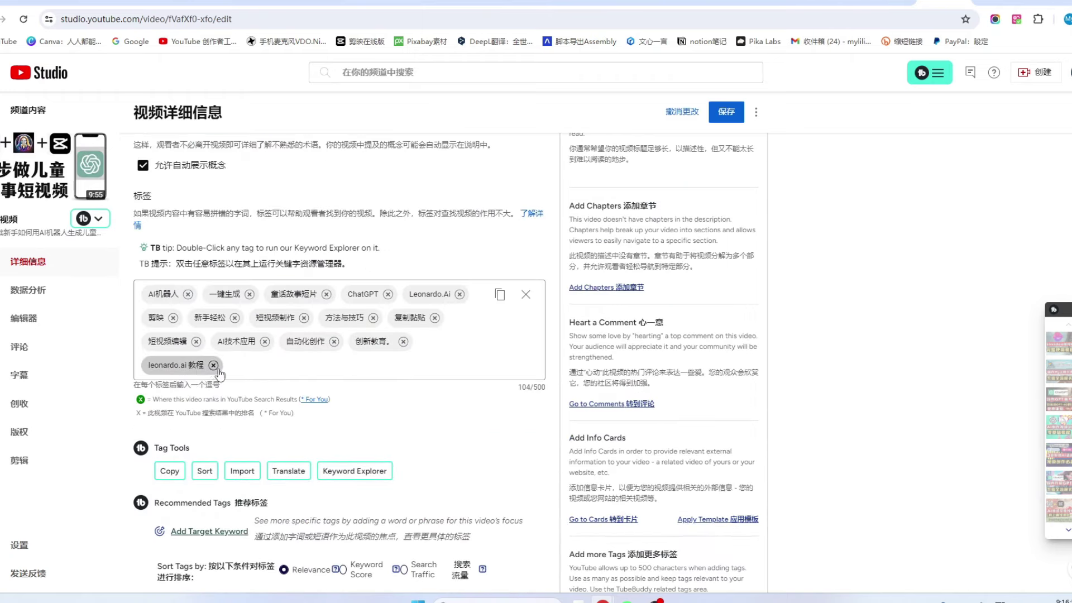
scroll(304, 363, down, 6)
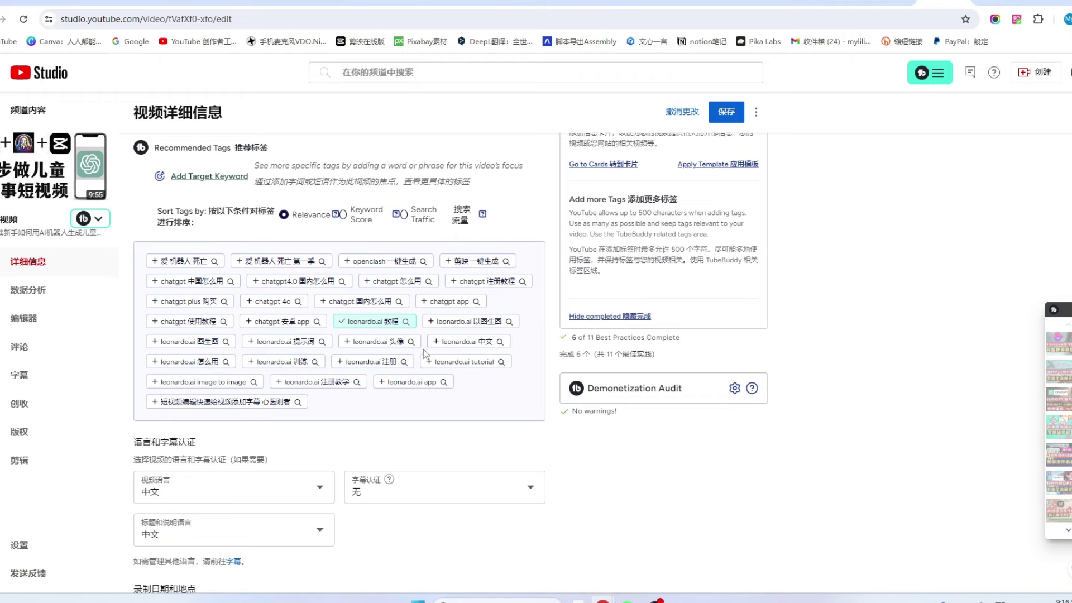
click(188, 361)
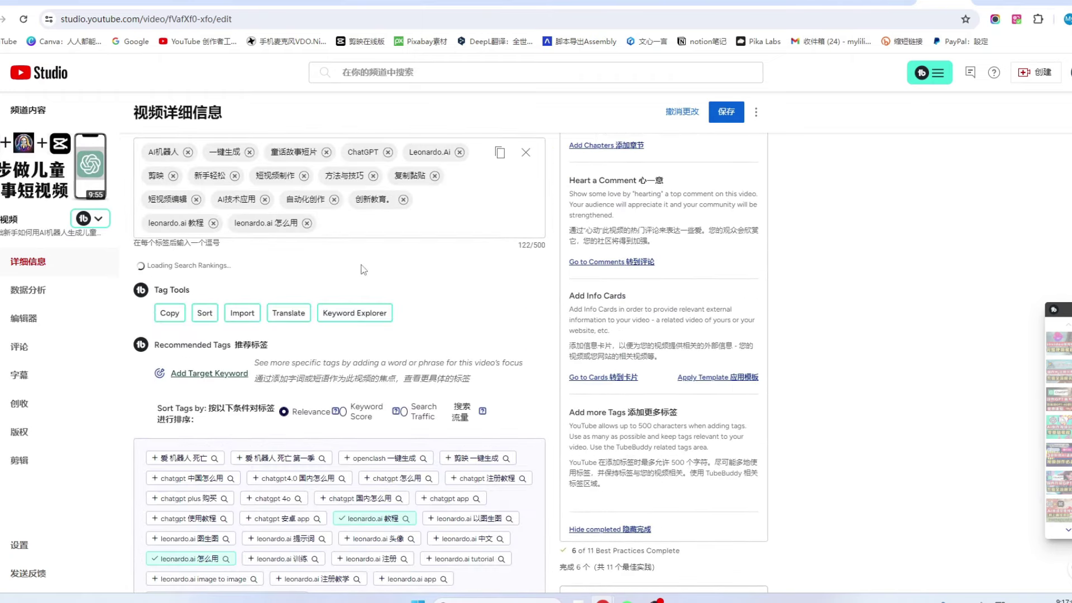
scroll(364, 269, up, 1)
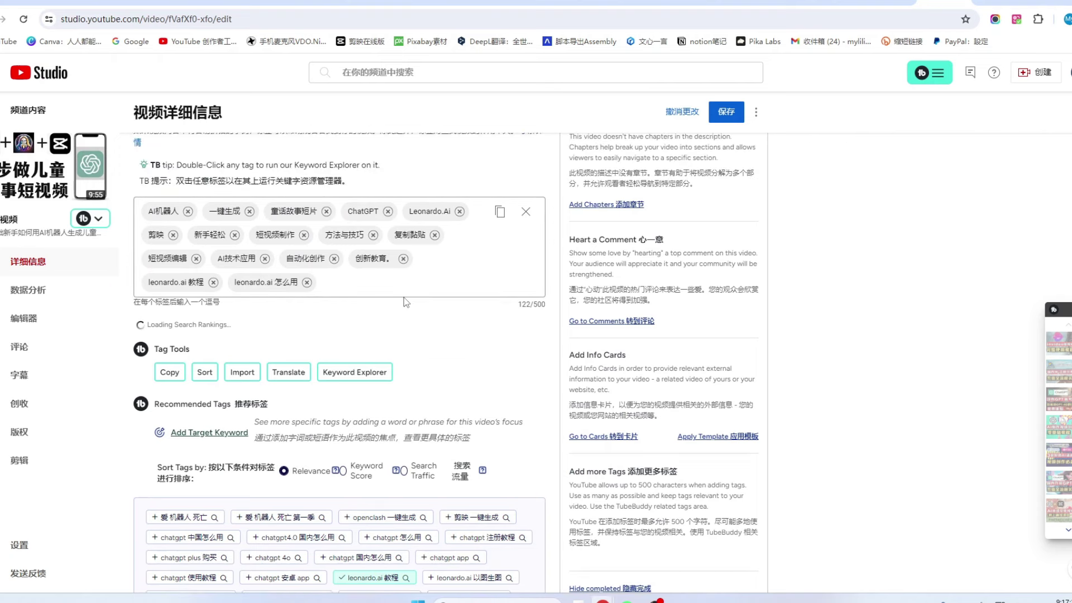
scroll(267, 520, down, 3)
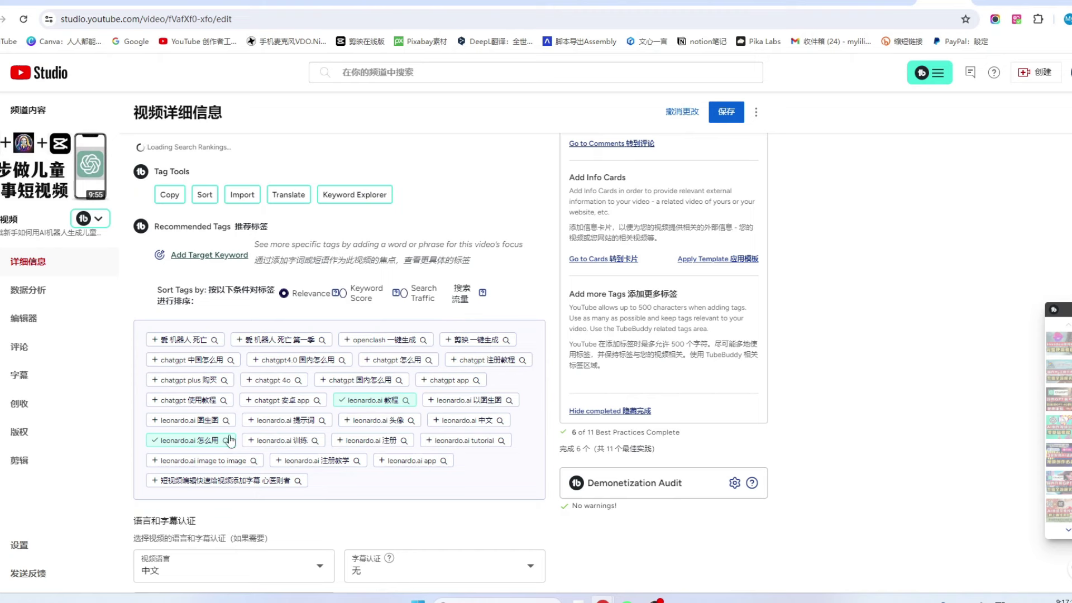
click(300, 461)
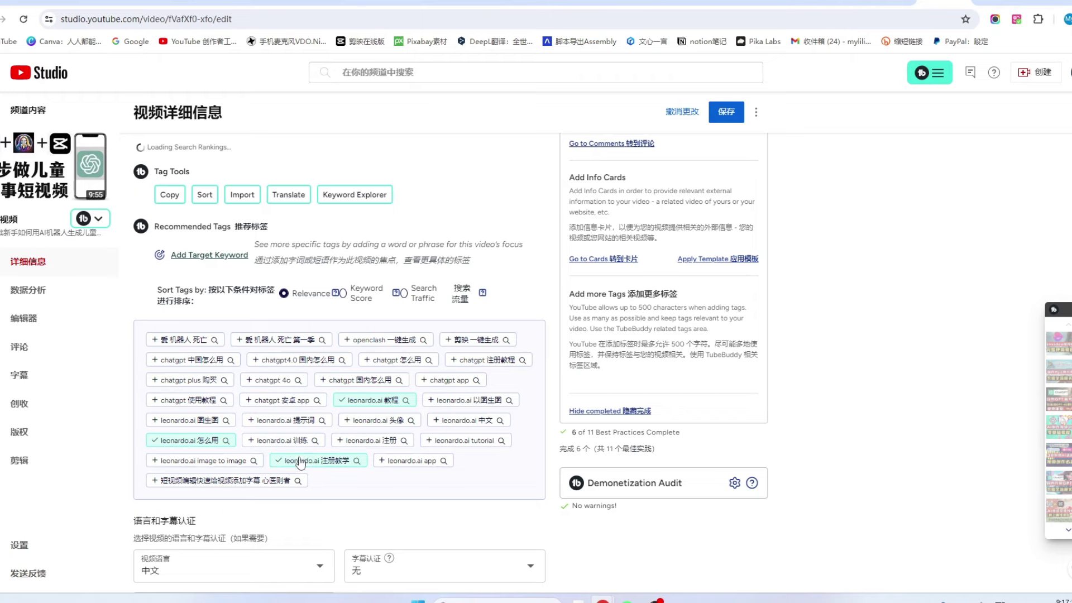
scroll(231, 279, up, 3)
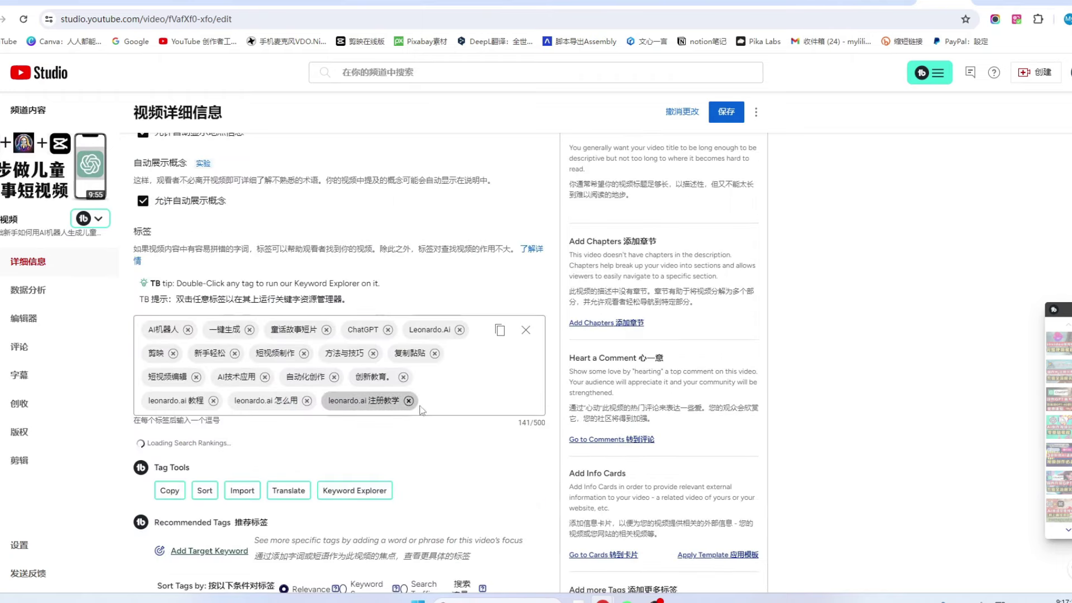
Open Keyword Explorer for the recommended tag "leonardo.ai 教程" and compare its weighted and unweighted scores
scroll(425, 369, down, 4)
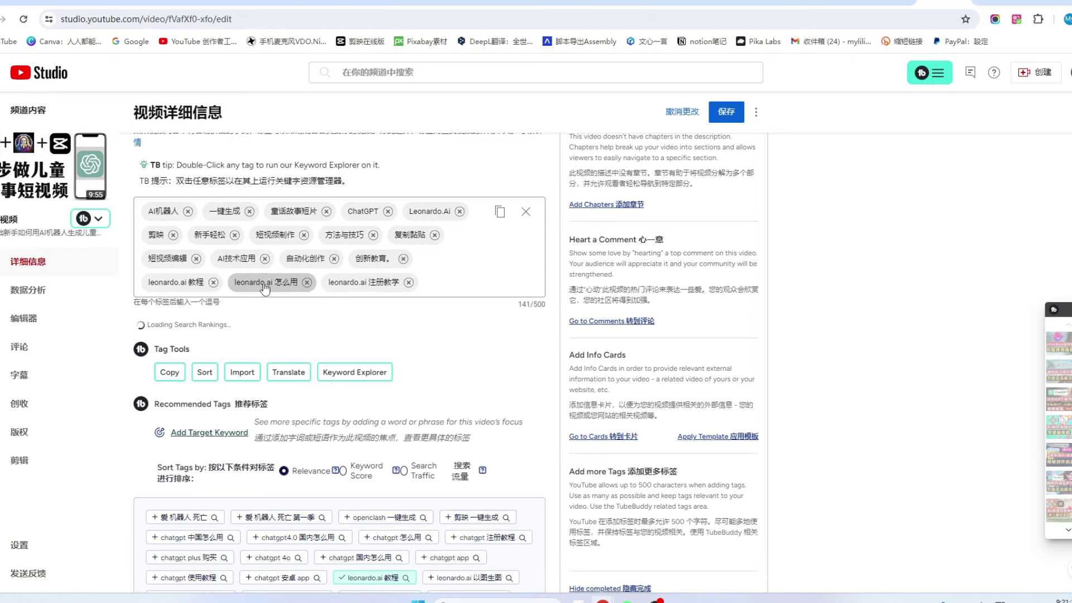
scroll(350, 406, down, 3)
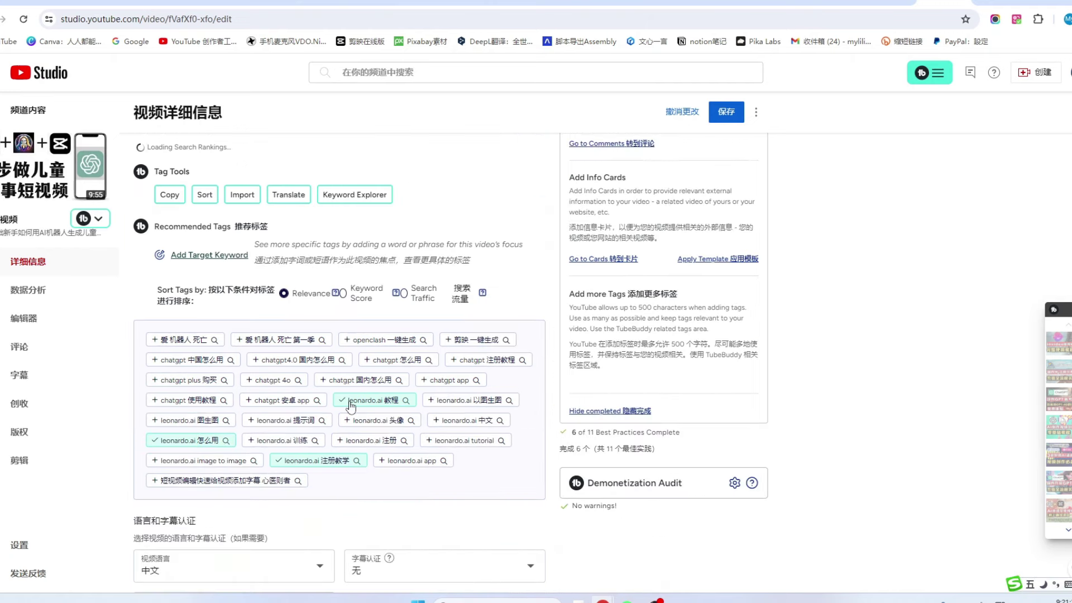
click(406, 400)
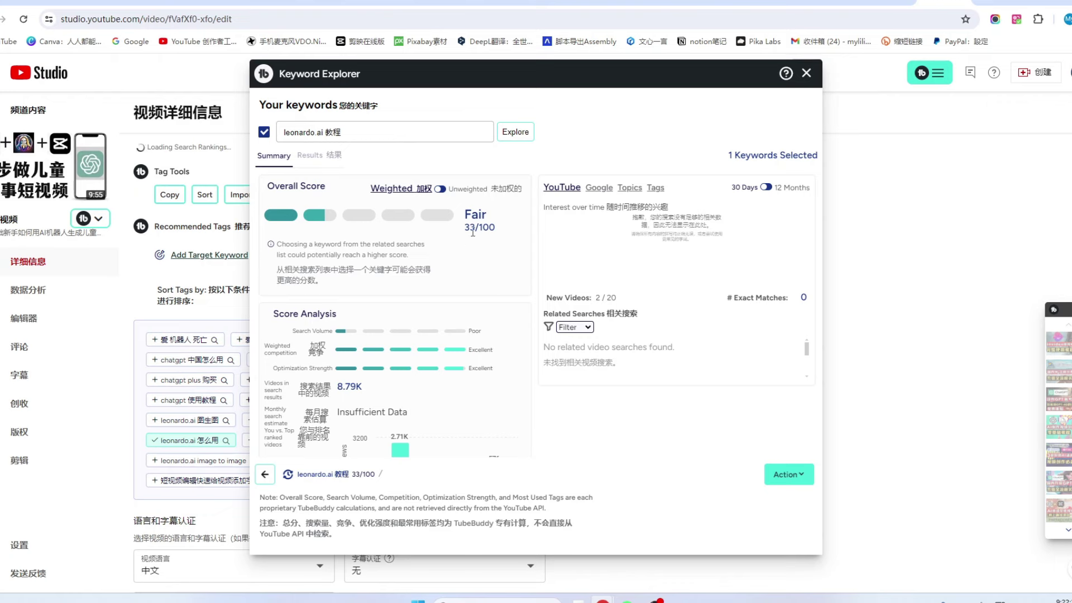
click(440, 190)
click(441, 192)
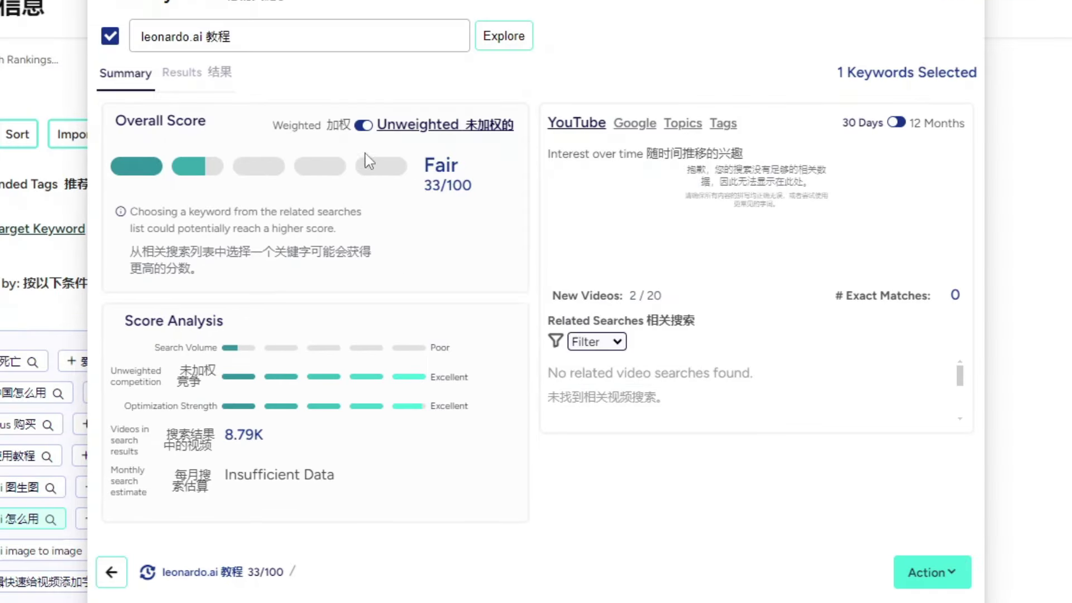
click(364, 128)
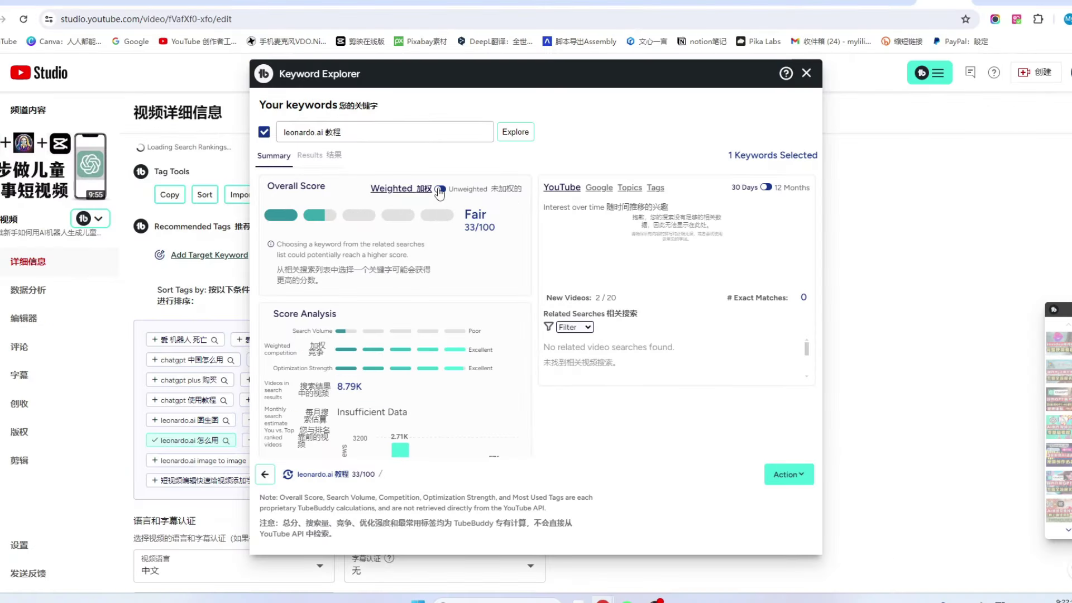
click(442, 190)
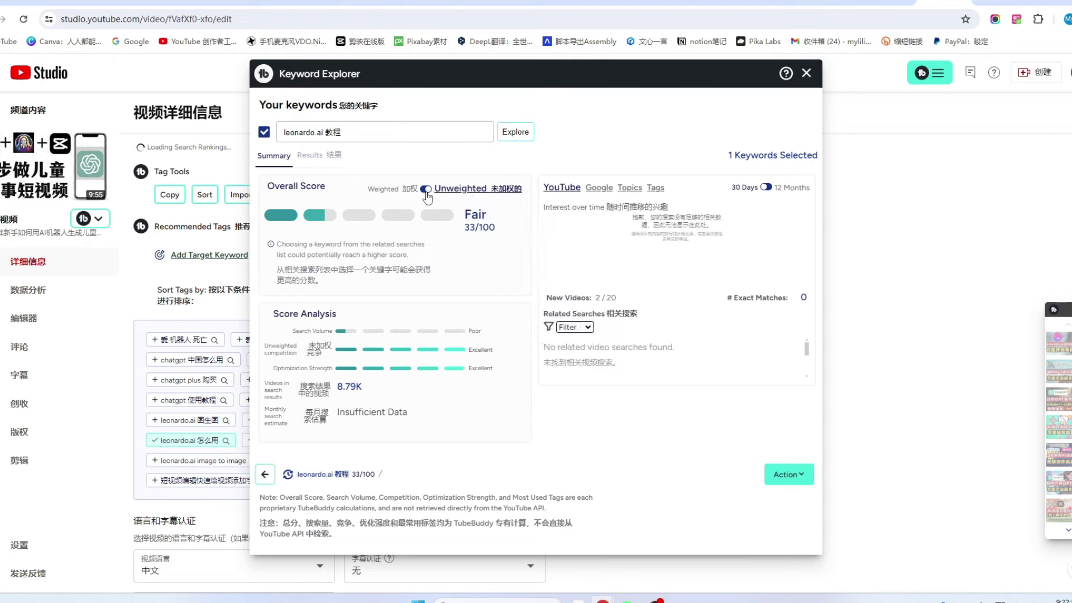
click(429, 189)
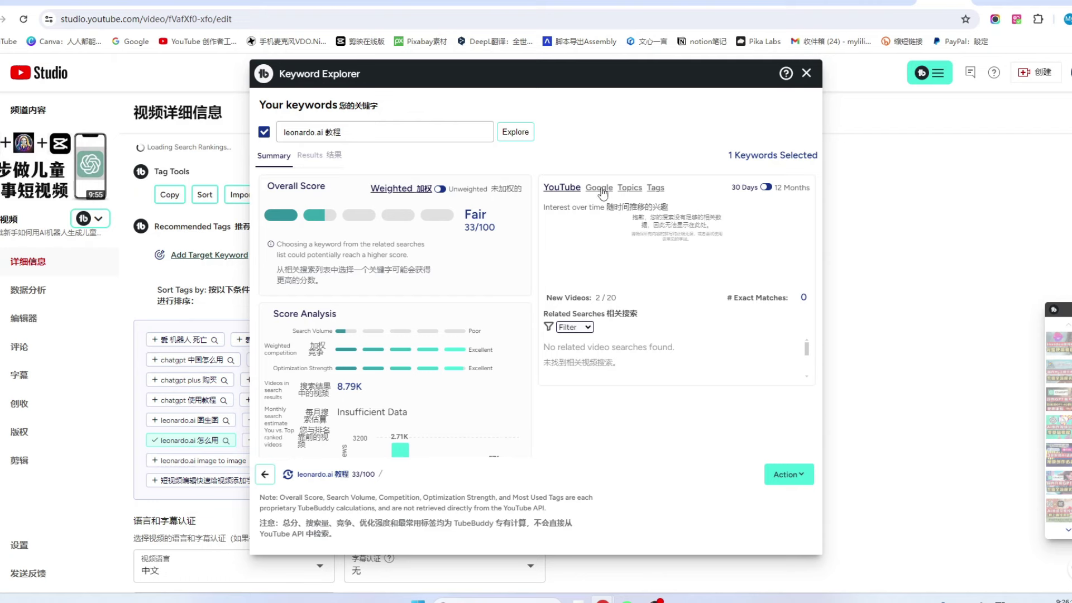
Select the Leonardo and AI related tags for "leonardo.ai 教程", including "leonardo ai 教程", "leonardo ai 基础", "leonardo ai 教學" and "ai教程"
click(654, 188)
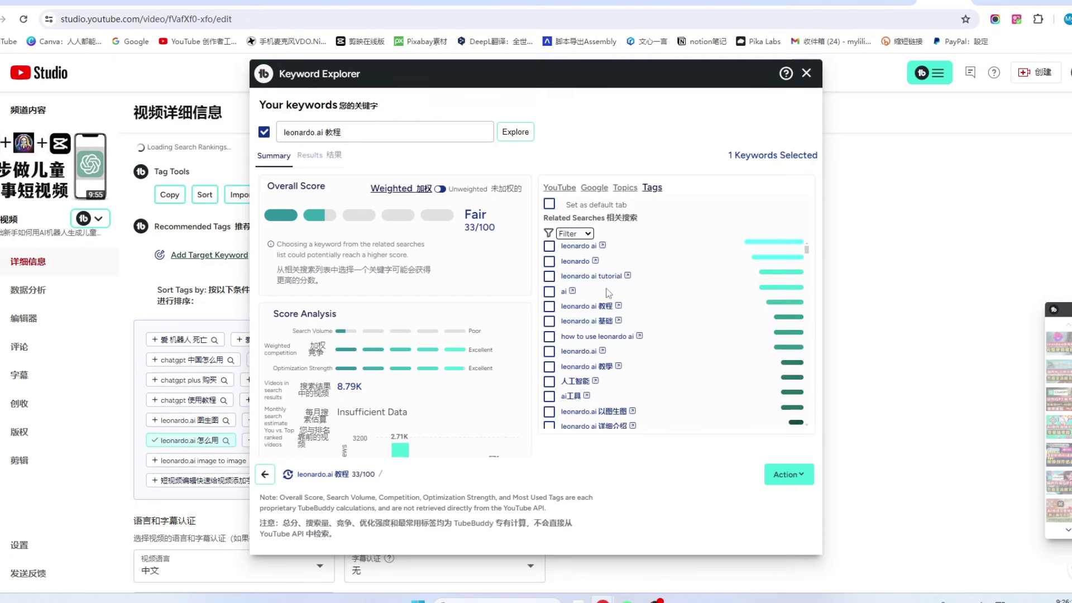
scroll(601, 313, down, 5)
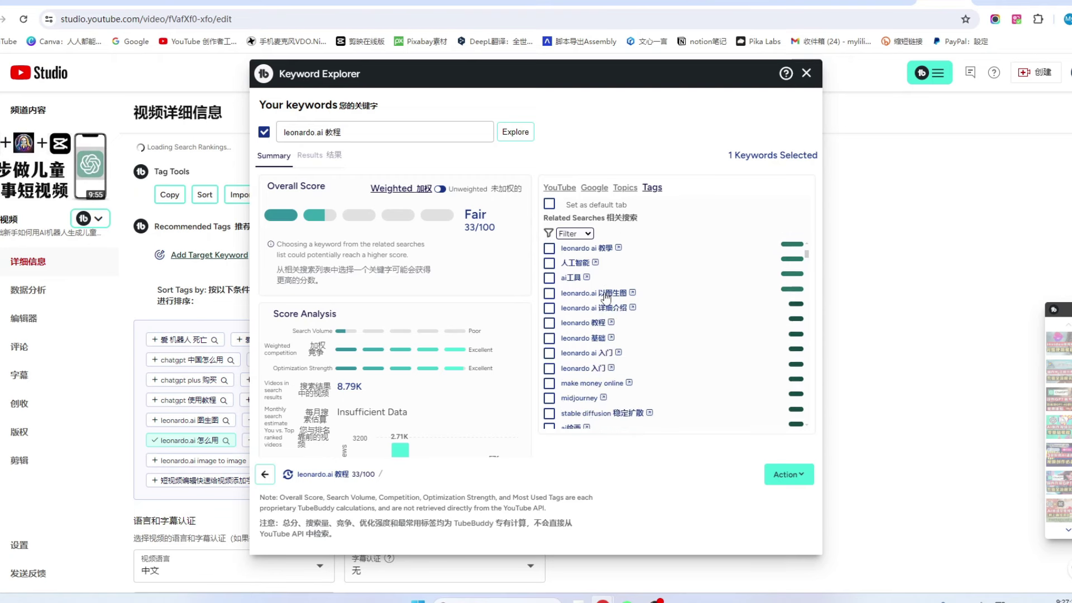
scroll(603, 331, up, 5)
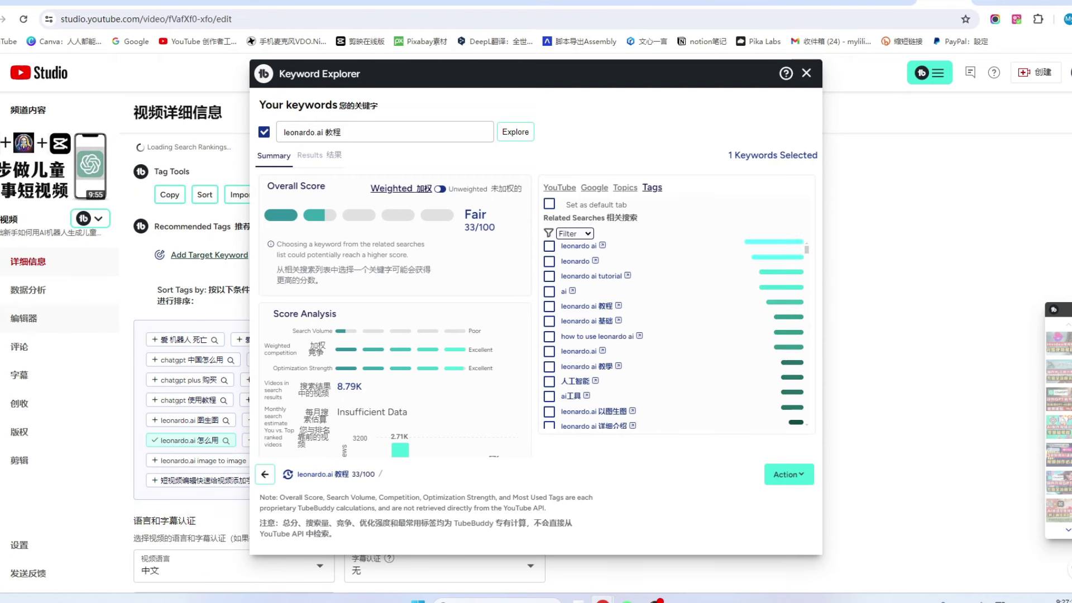
click(549, 306)
click(549, 321)
scroll(553, 349, down, 1)
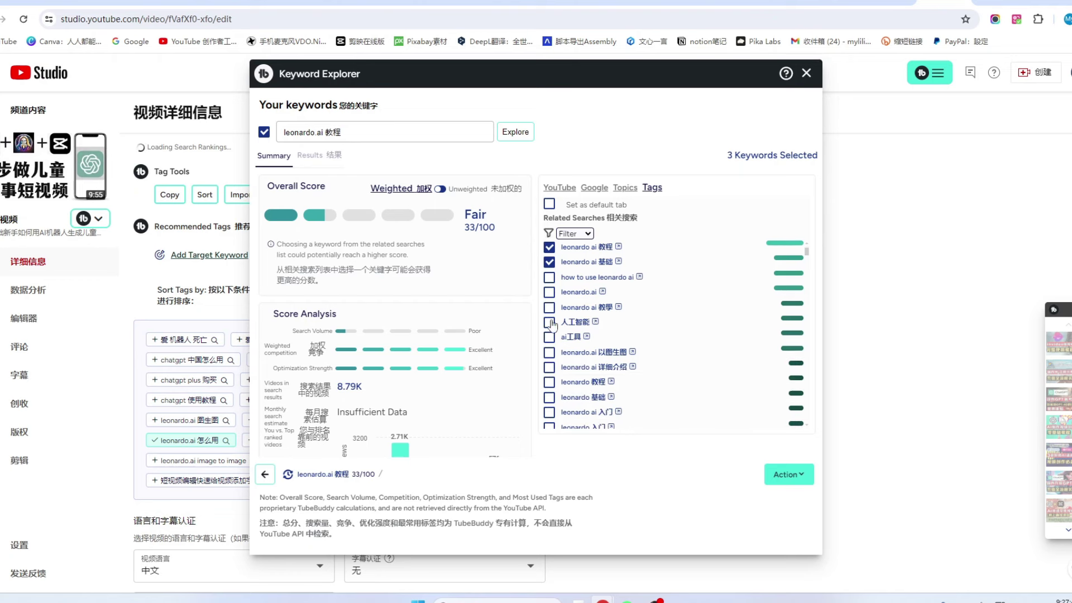
click(550, 307)
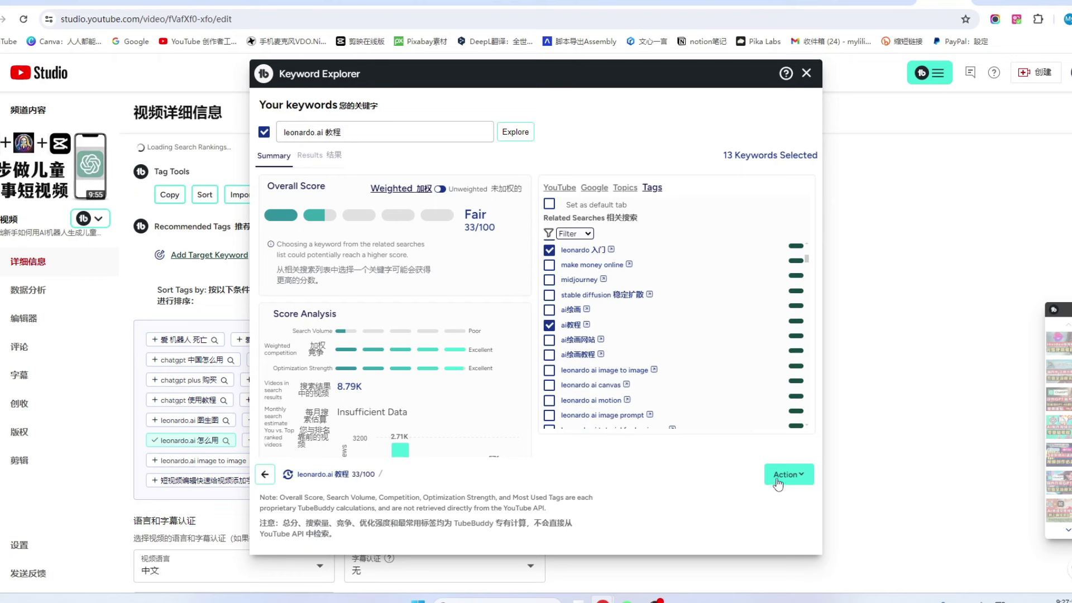
Create a tag list named "AI绘图教程", copy the selected keywords into it and close Keyword Explorer
click(788, 475)
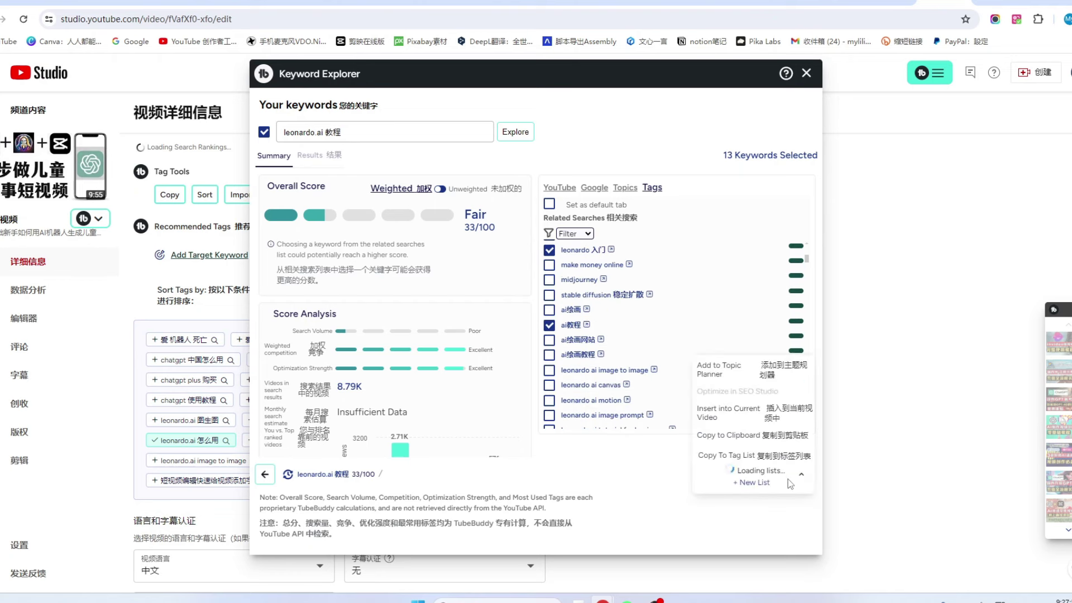
click(754, 482)
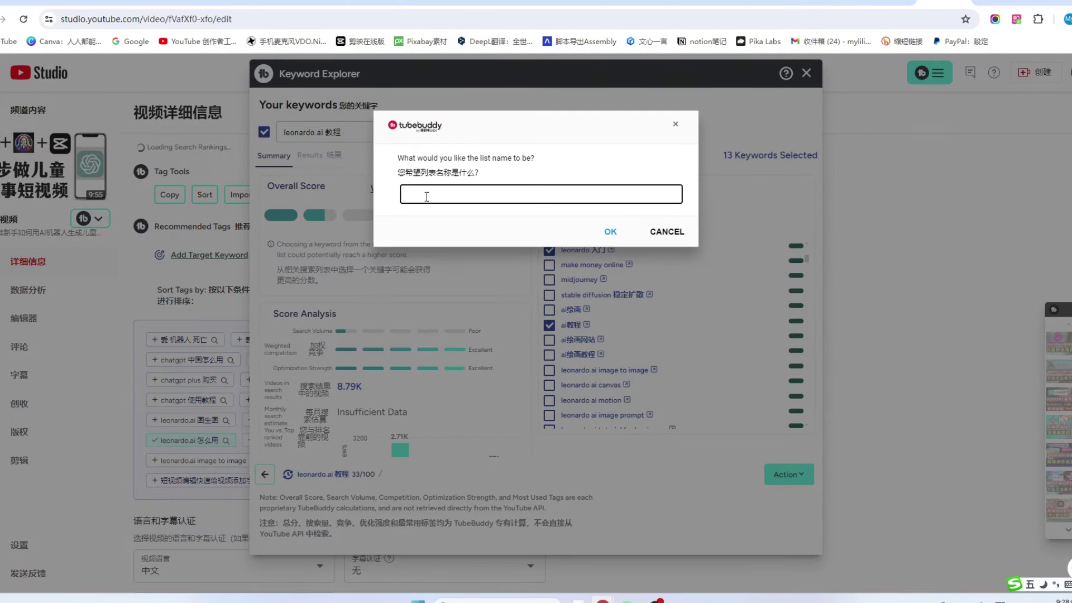
text(AI绘图jia)
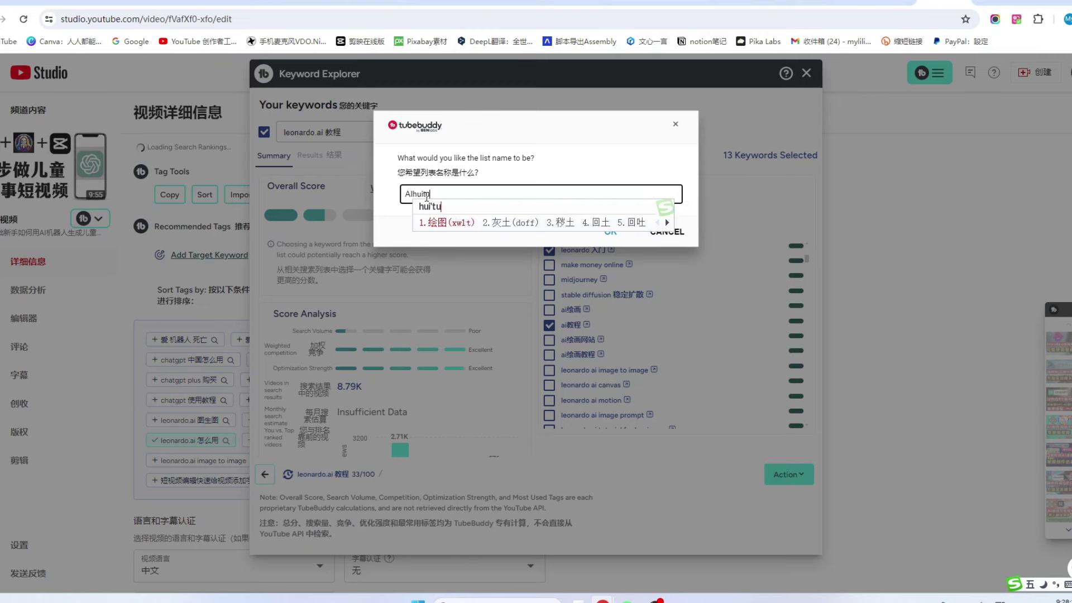
key(space)
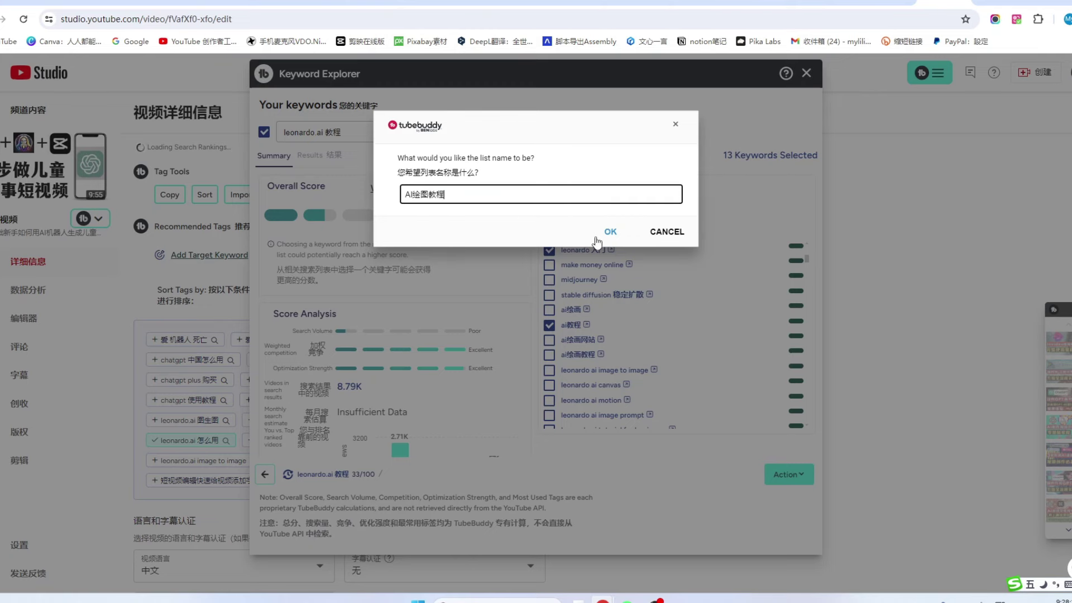
click(609, 231)
click(788, 476)
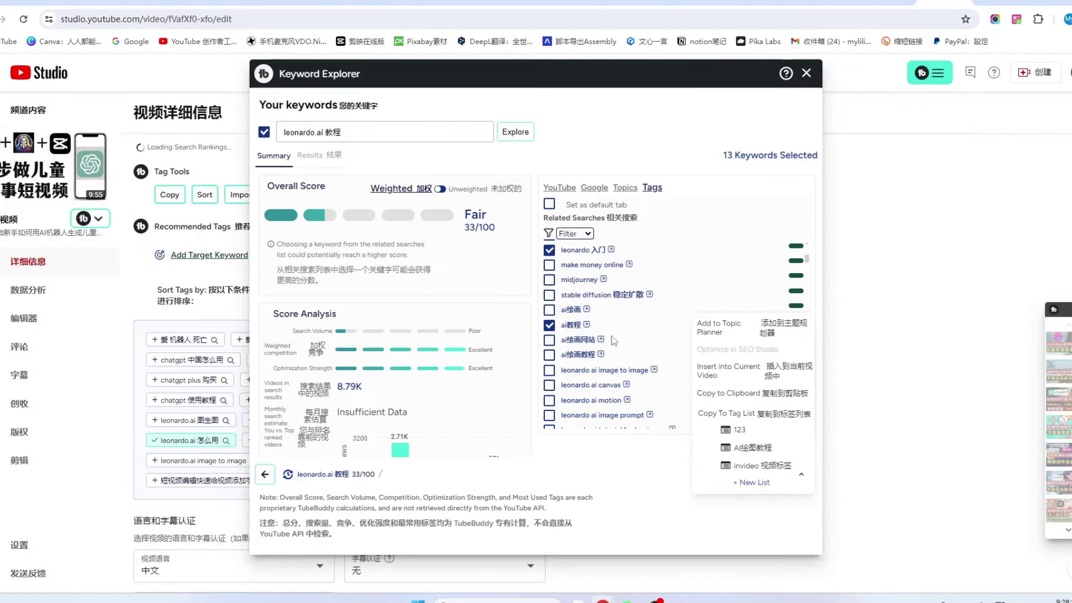
click(751, 449)
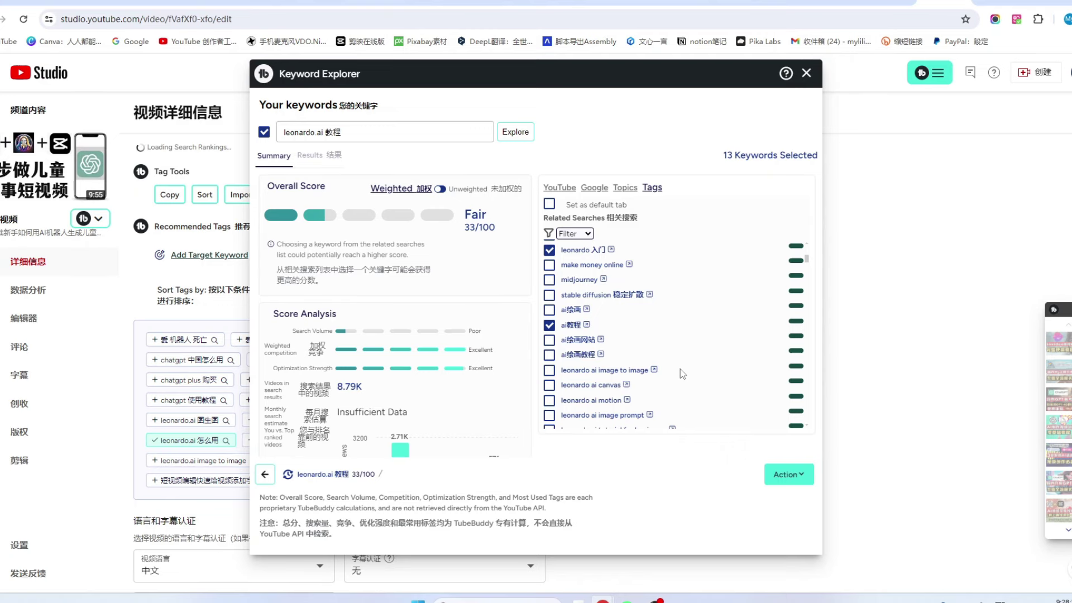
key(Escape)
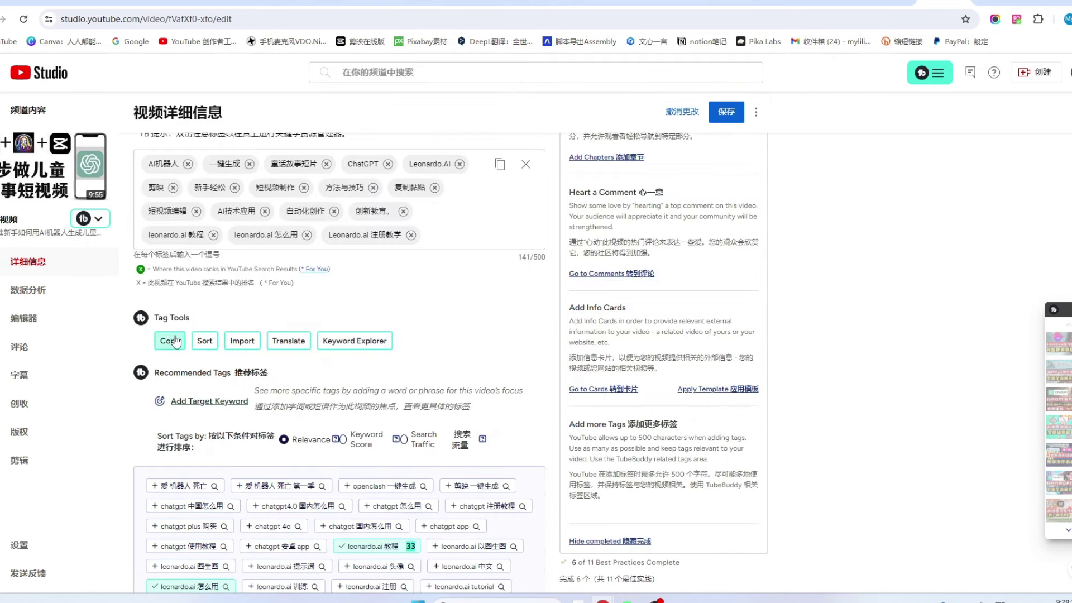
Import all tags of the saved list "AI绘图教程" into the current video
click(242, 342)
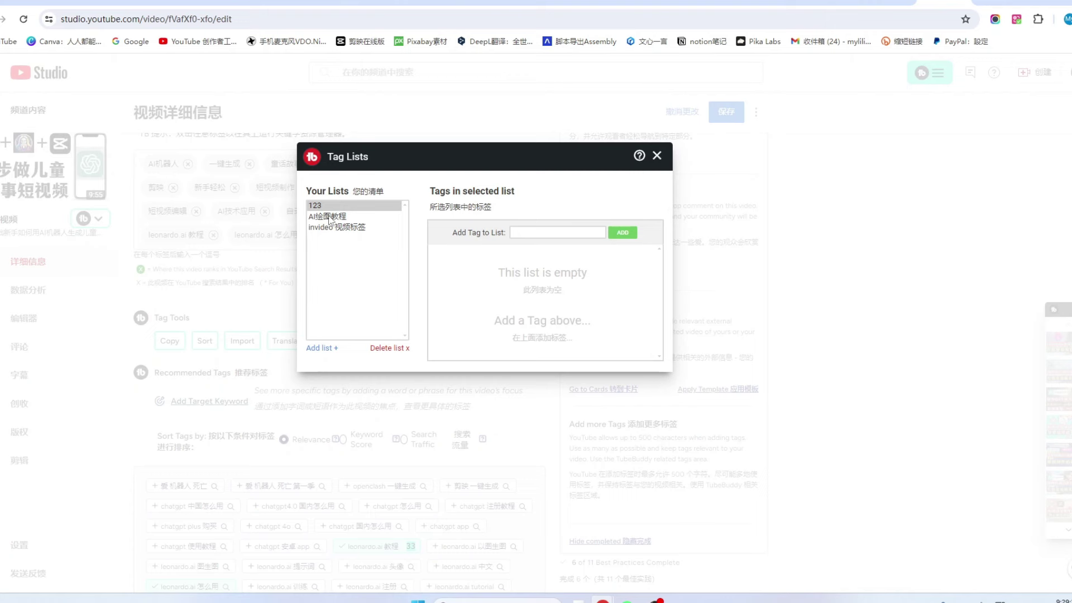
click(330, 218)
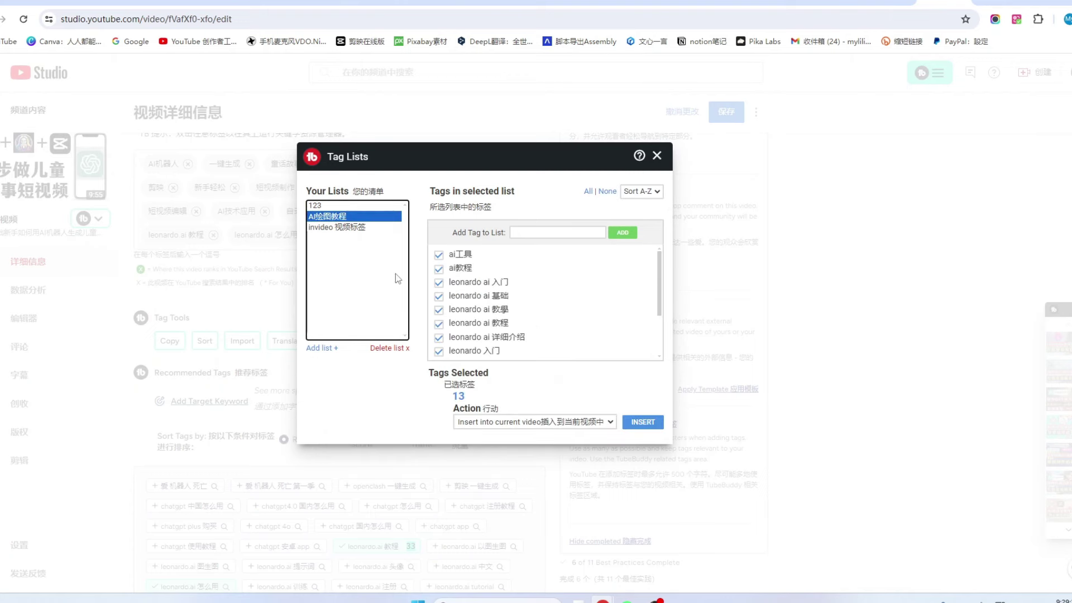
click(643, 424)
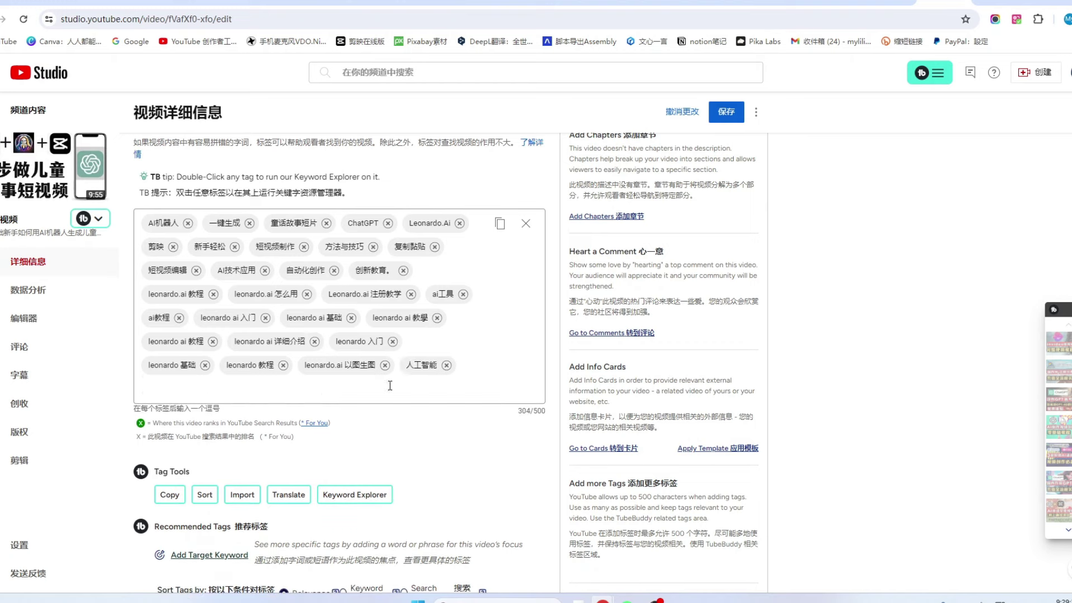
scroll(294, 415, down, 2)
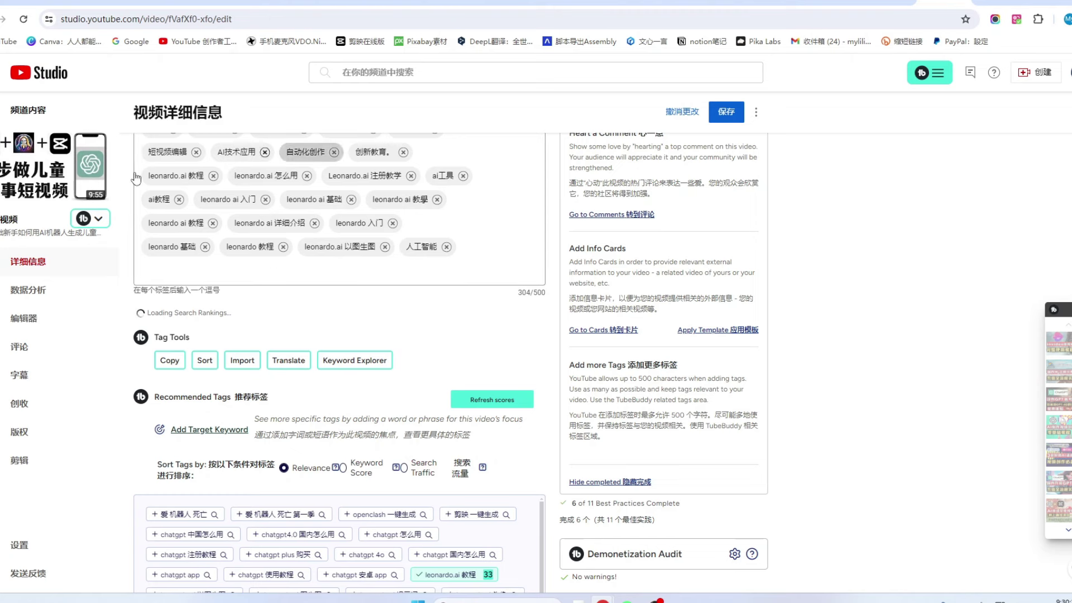
Translate the video's tags to English and add "Fairy tale short films" and "How to use leonardo.ai"
click(289, 360)
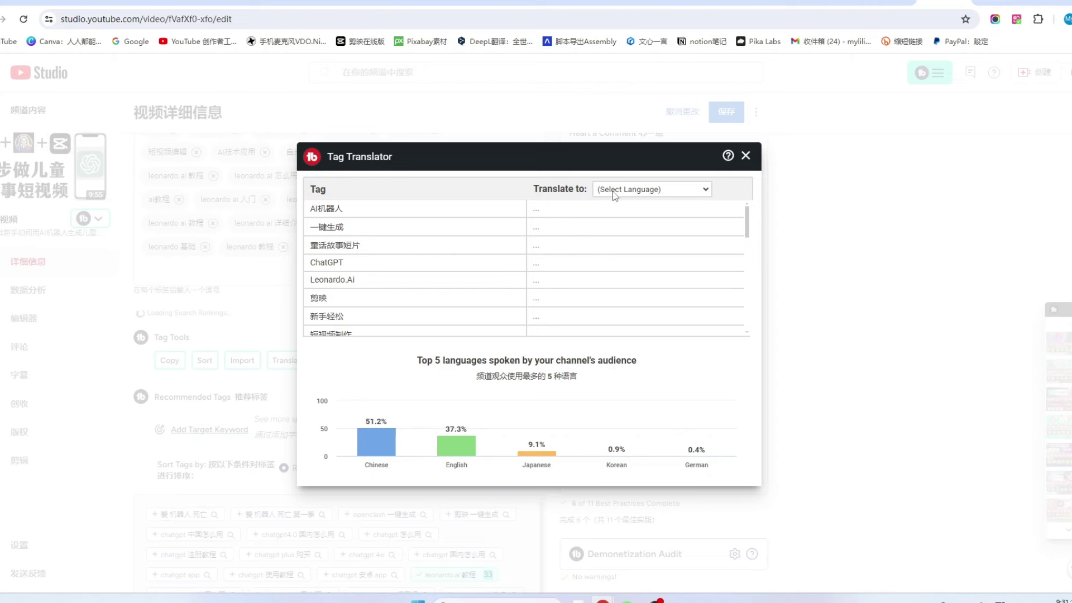
click(708, 190)
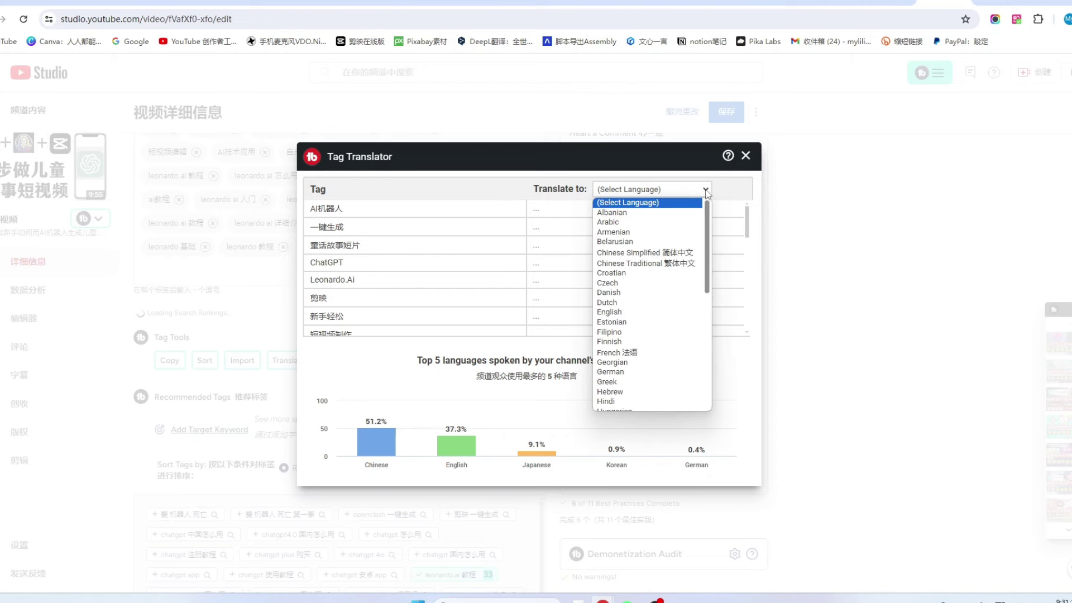
click(615, 313)
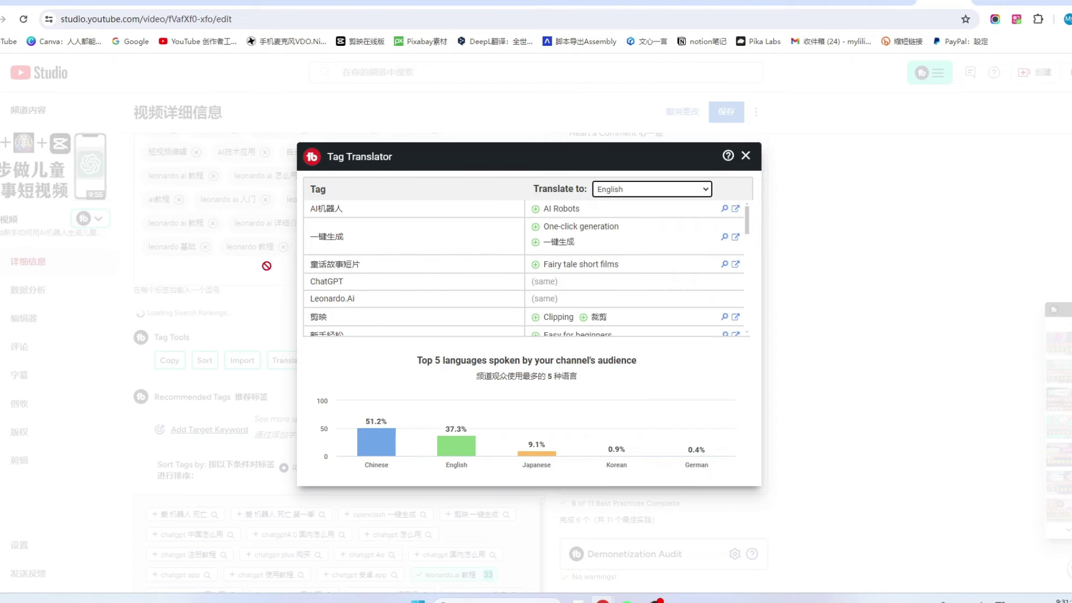
click(535, 264)
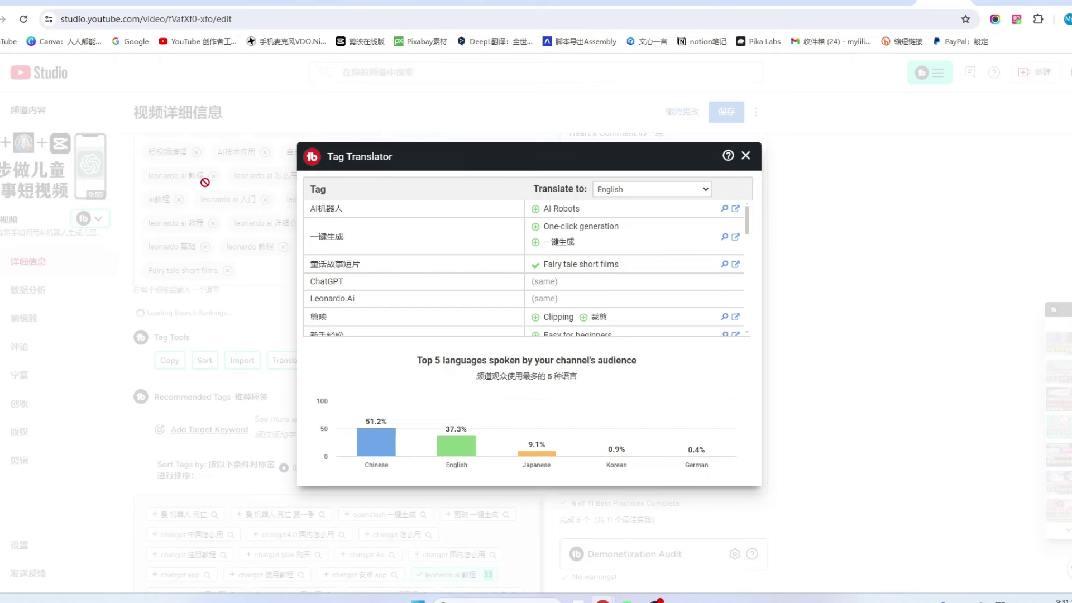
scroll(599, 263, down, 3)
click(600, 261)
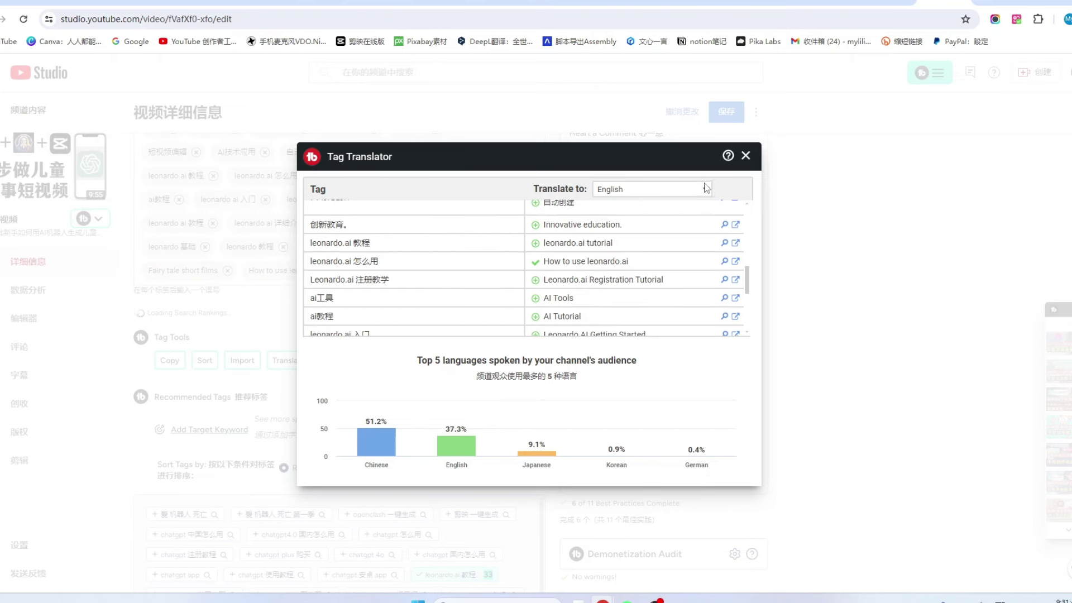
Translate the tags to Japanese, add the translations of "童话故事短片", "短视频制作" and "leonardo.ai 怎么用", and close the translator
click(706, 188)
scroll(652, 311, down, 3)
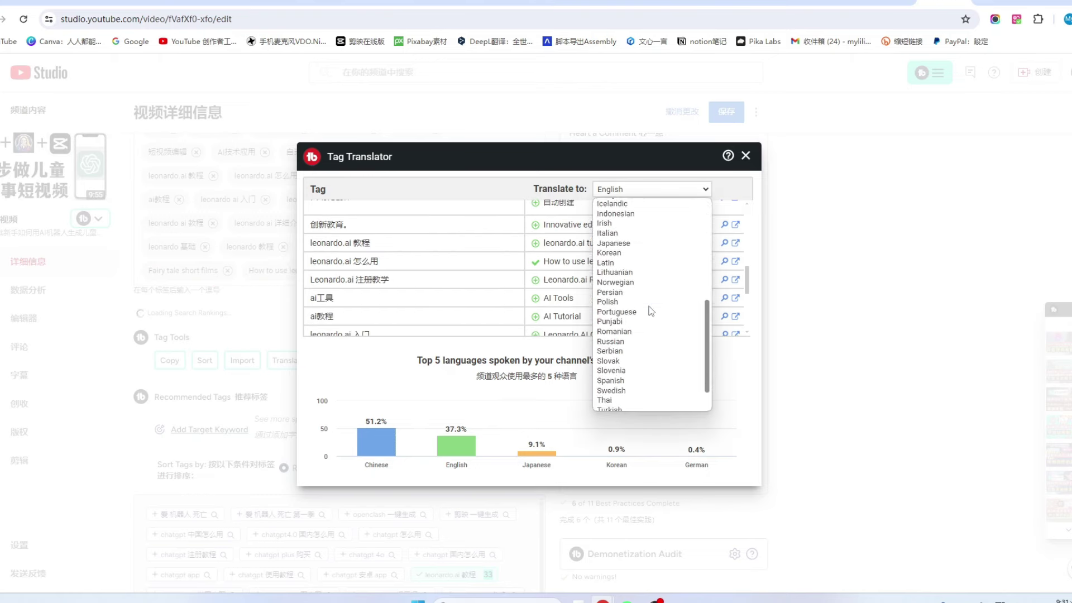
click(613, 243)
scroll(536, 253, up, 5)
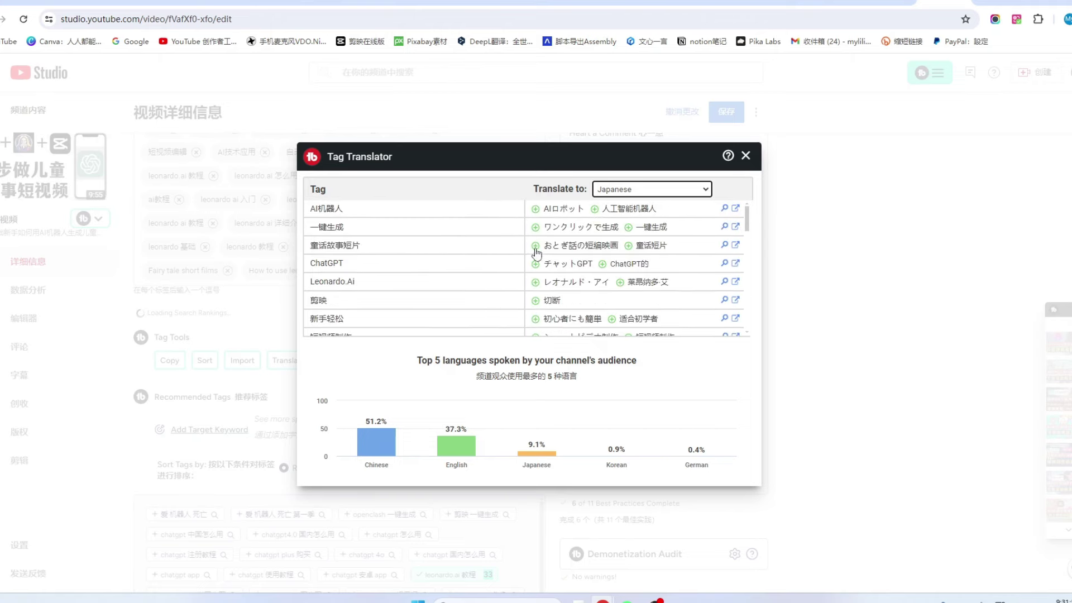
click(535, 247)
click(248, 335)
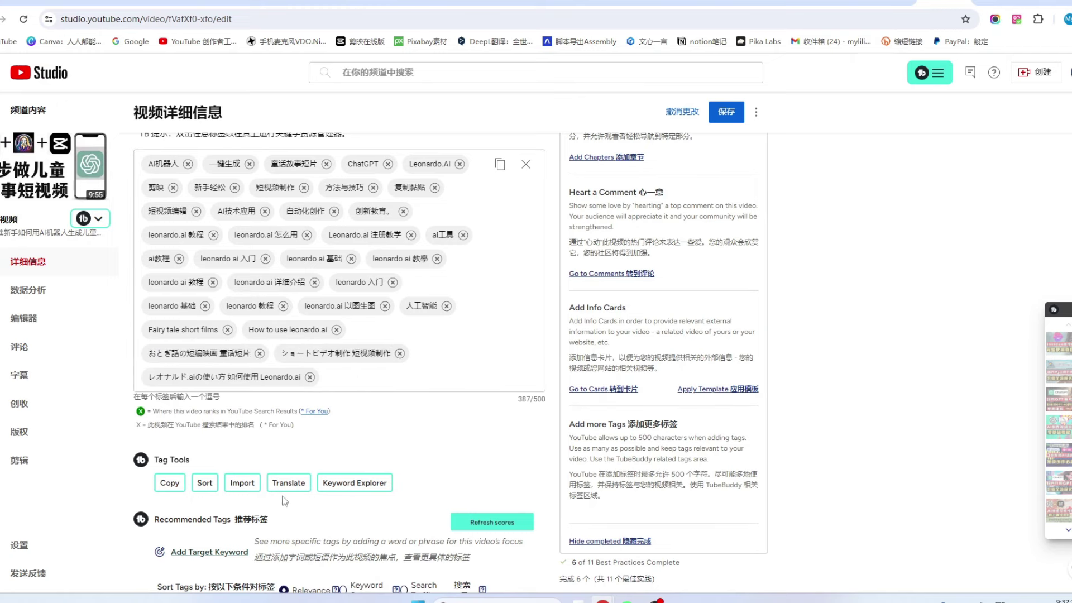
click(235, 239)
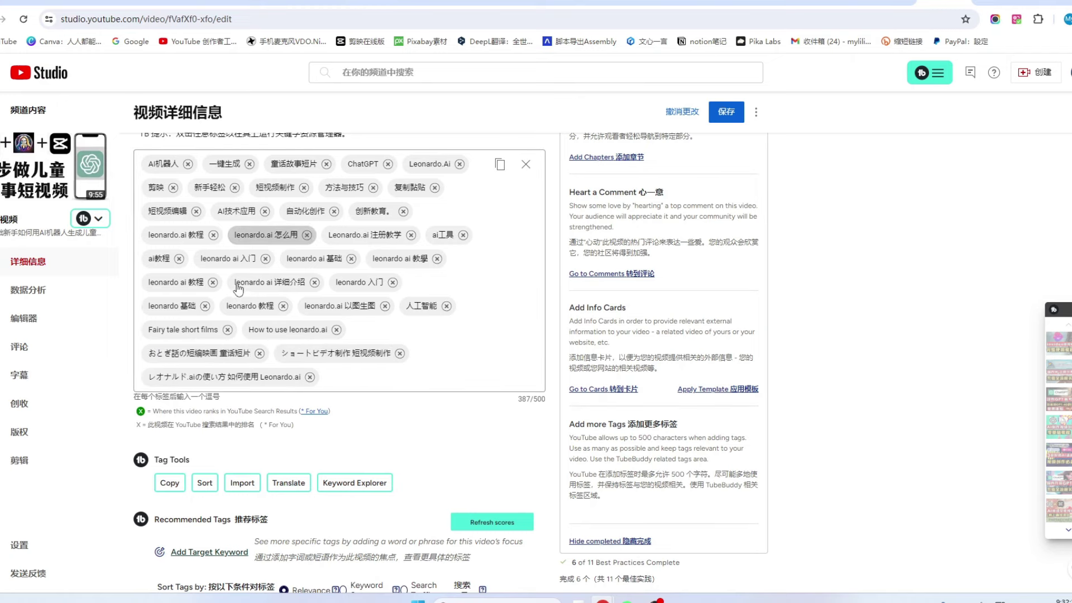
scroll(239, 288, up, 5)
scroll(299, 288, down, 5)
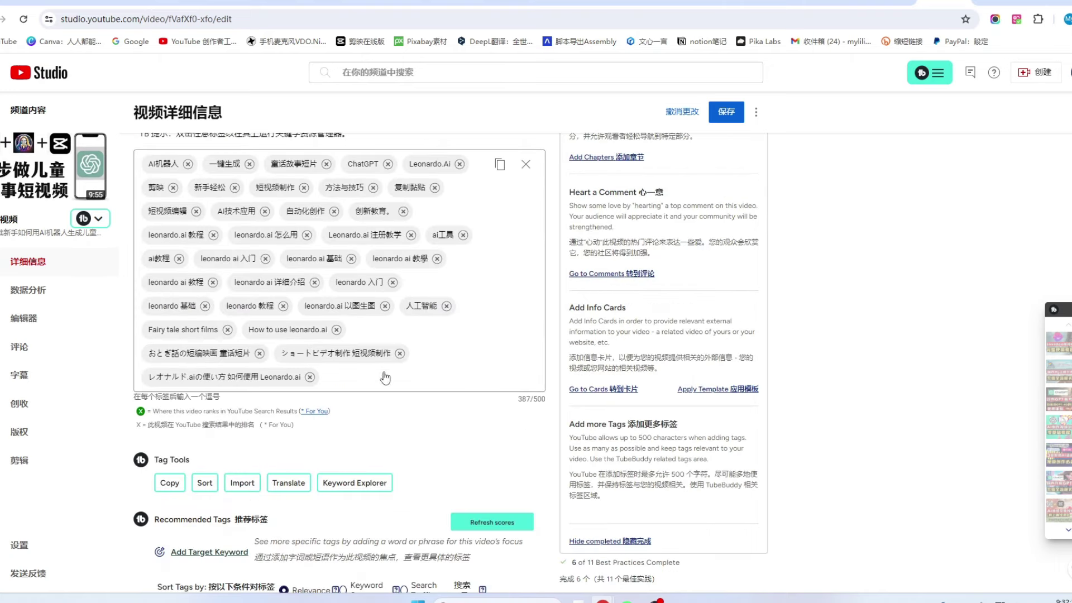
Look up the keyword "ai" in Keyword Explorer
scroll(430, 444, down, 1)
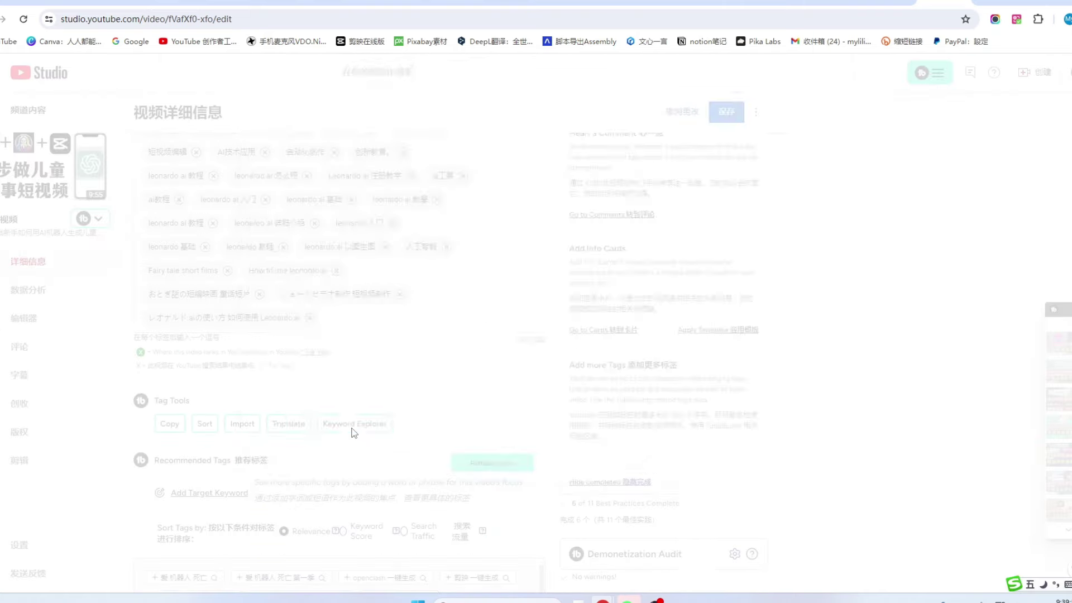
click(353, 425)
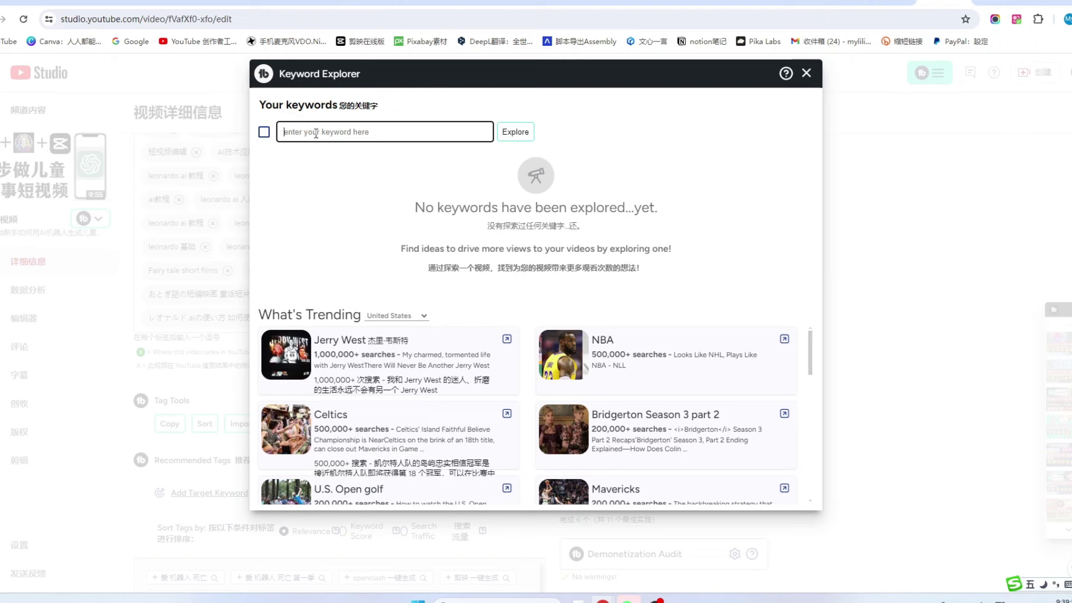
text(ert)
key(BackSpace)
key(BackSpace)
key(BackSpace)
text(ai)
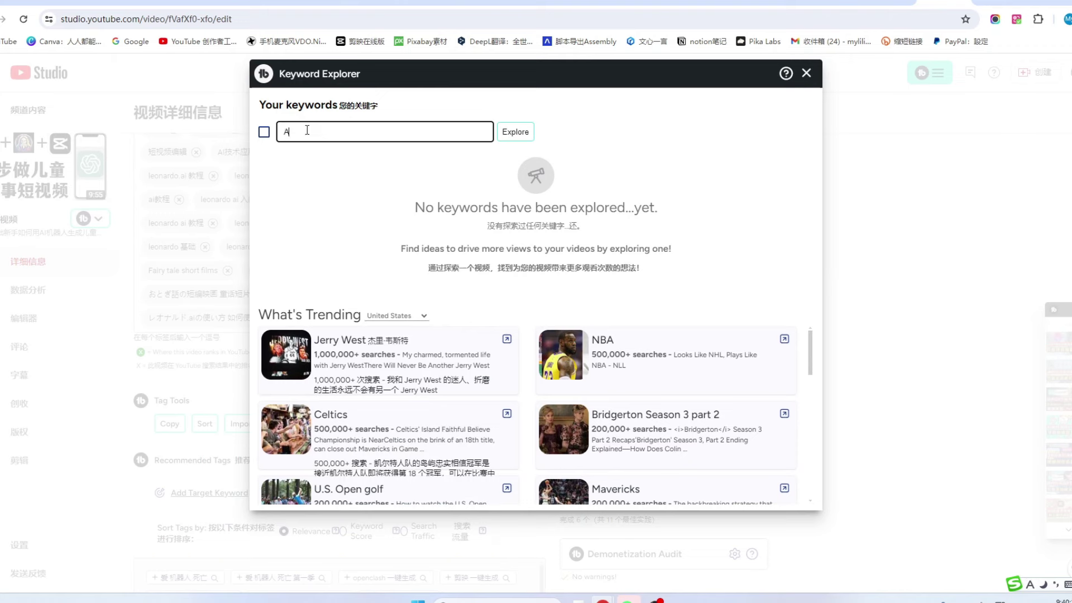
key(Return)
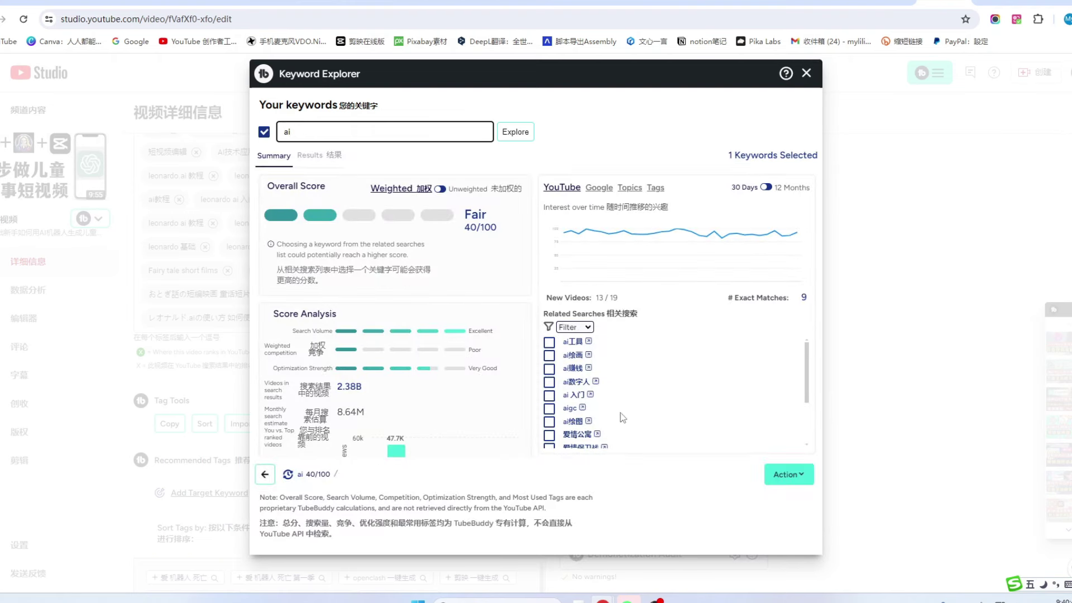
Browse the related YouTube searches and related tags for "ai", and close Keyword Explorer
scroll(623, 405, down, 2)
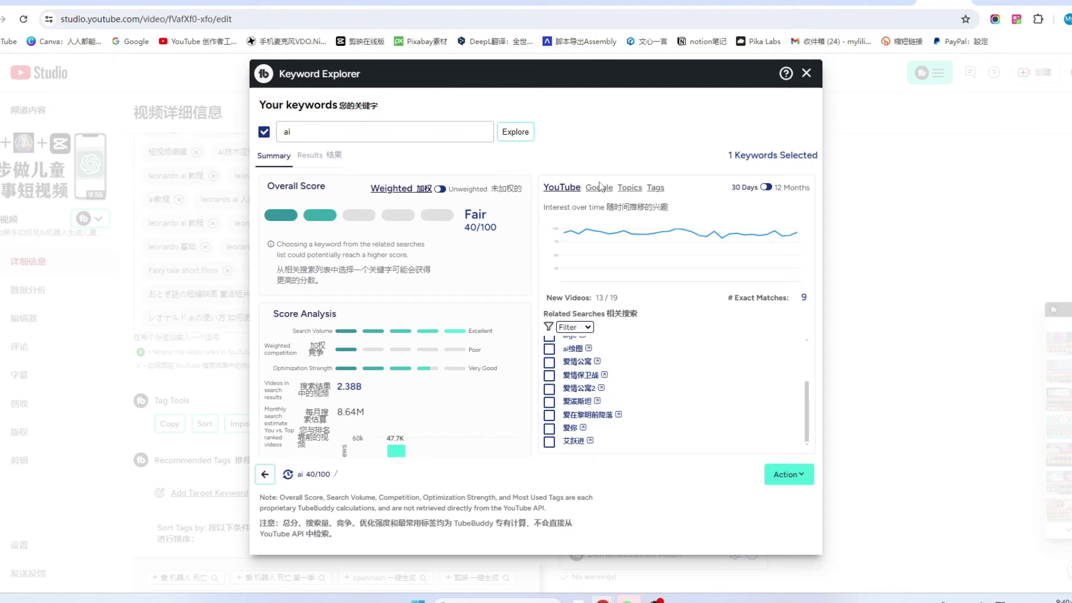
click(655, 188)
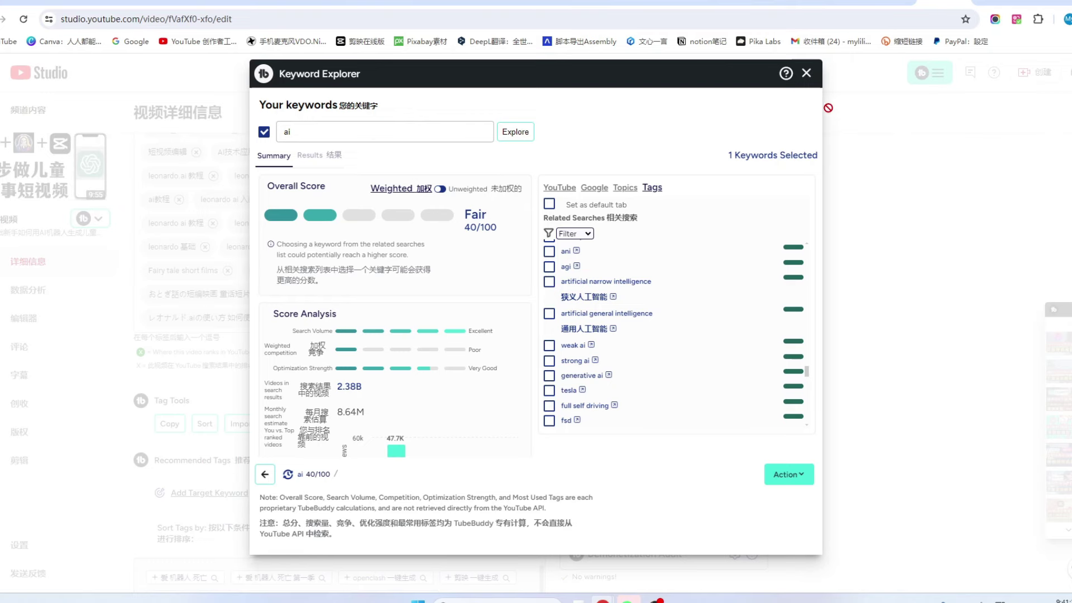
click(807, 74)
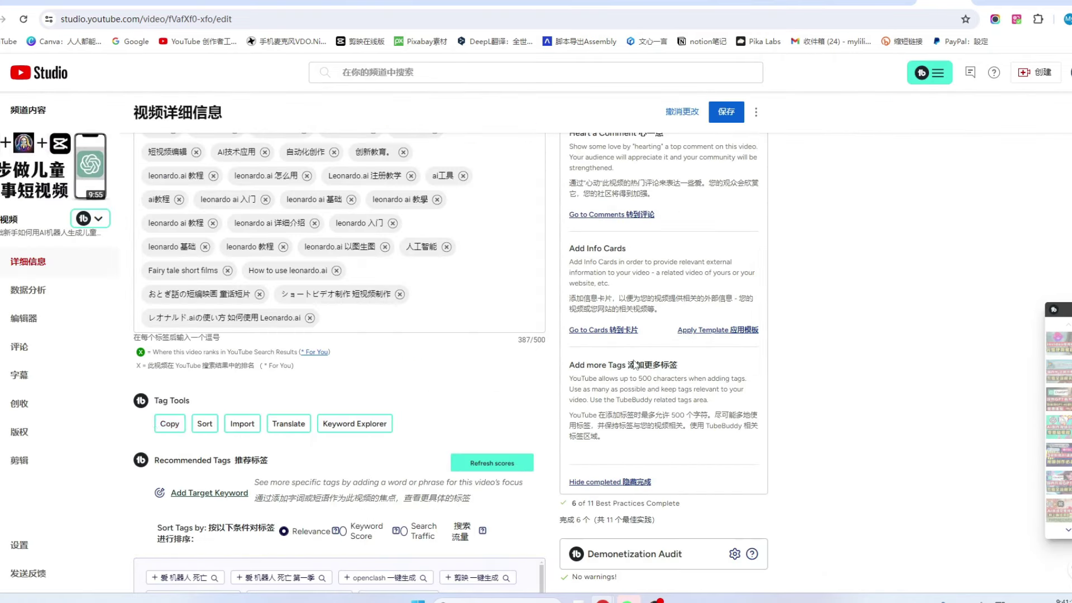
click(168, 425)
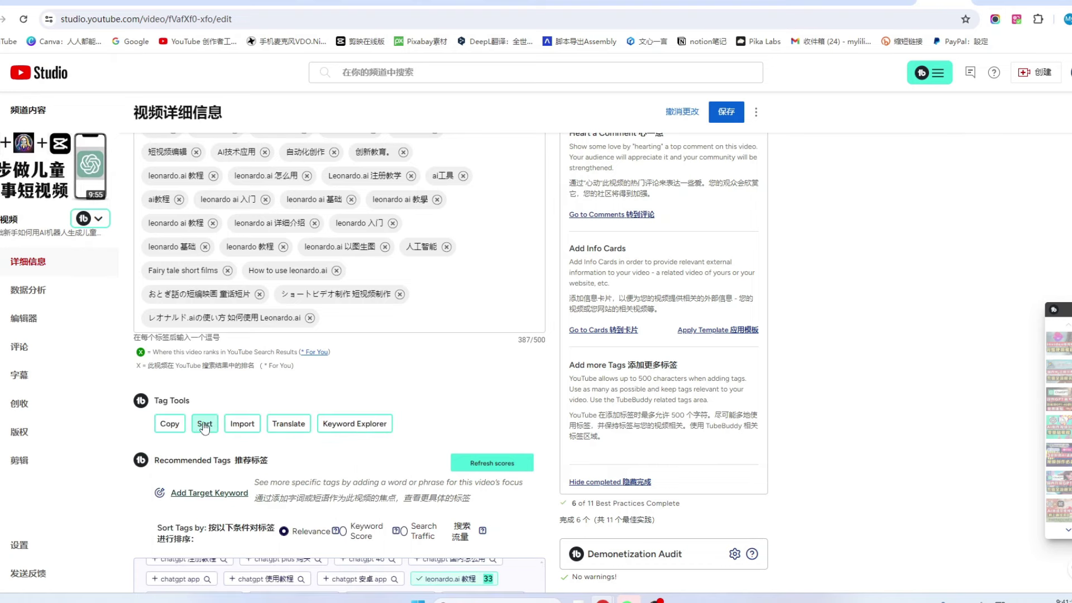
click(203, 422)
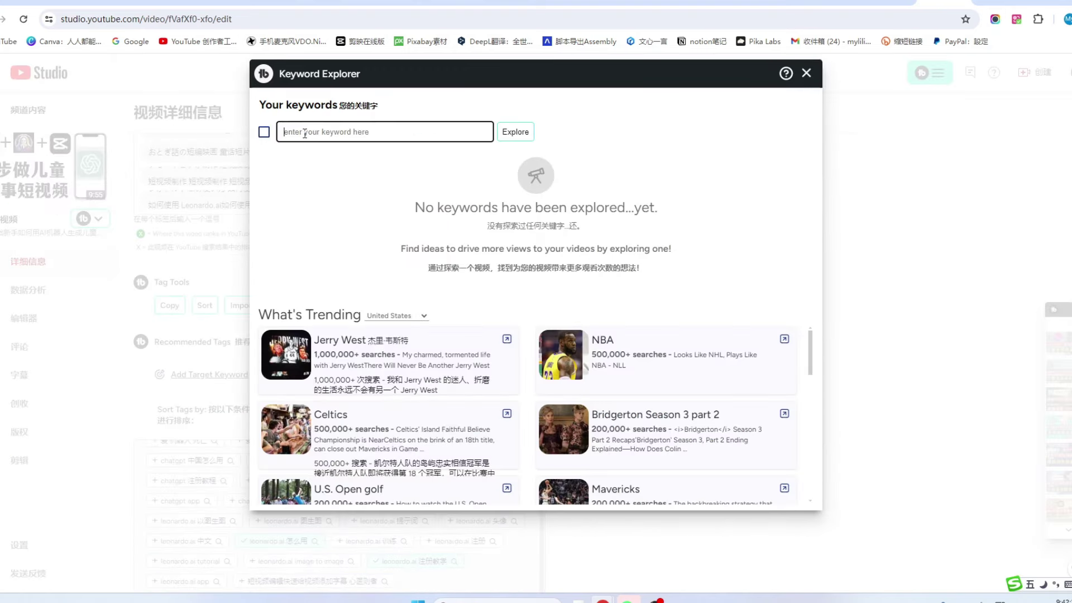
Enter "AI" in Keyword Explorer and choose the suggested keyword "ai赚钱"
click(307, 132)
key(shift)
text(AI)
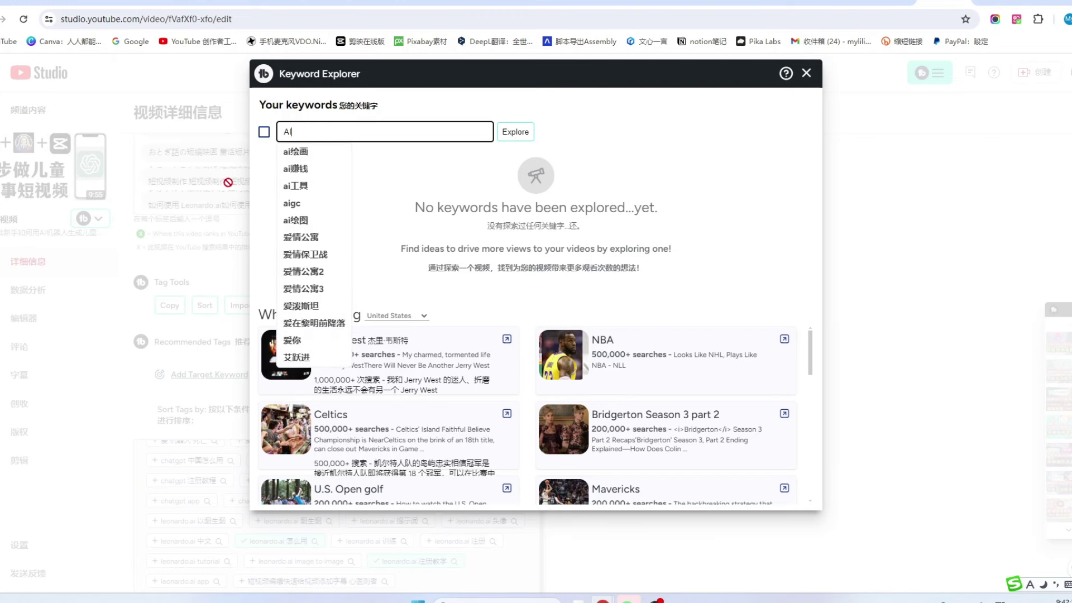
click(294, 168)
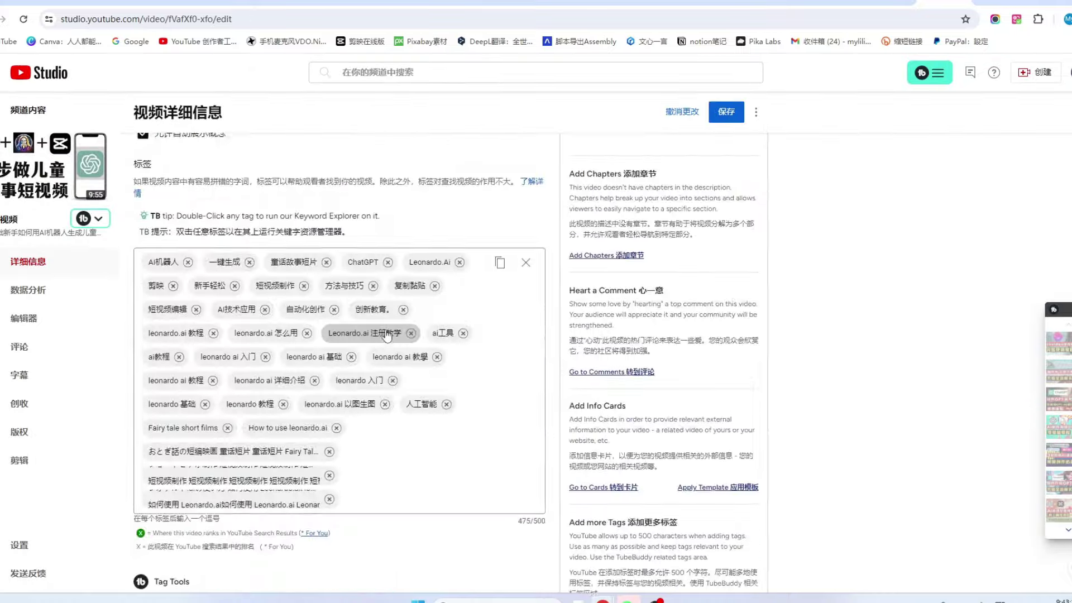
Open the details of the "AI英语早教视频" video, discarding the unsaved changes to the current video
scroll(399, 316, up, 5)
scroll(399, 317, up, 10)
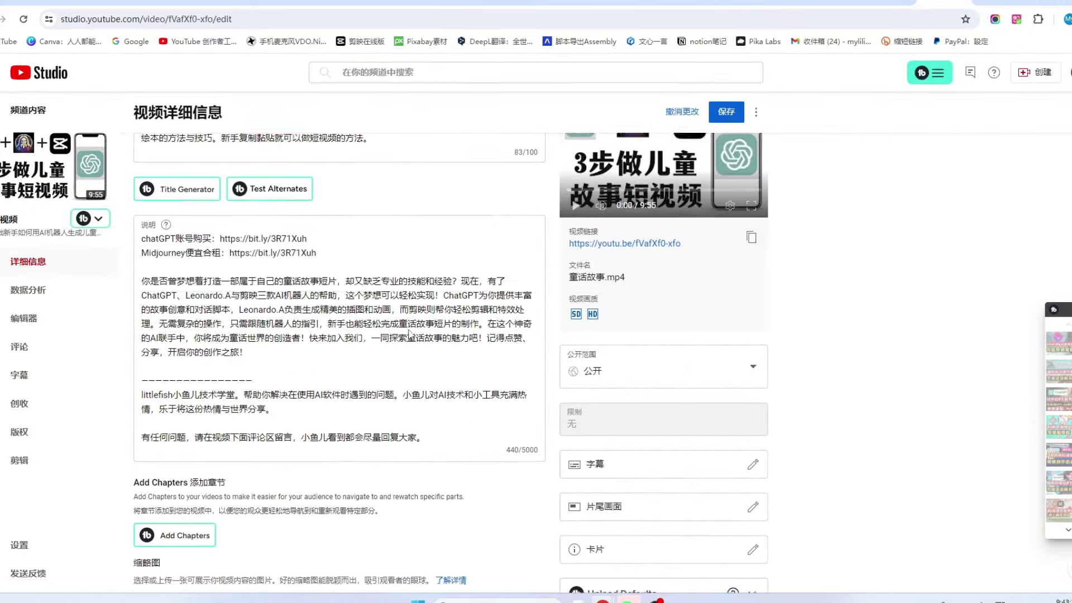
scroll(411, 333, down, 15)
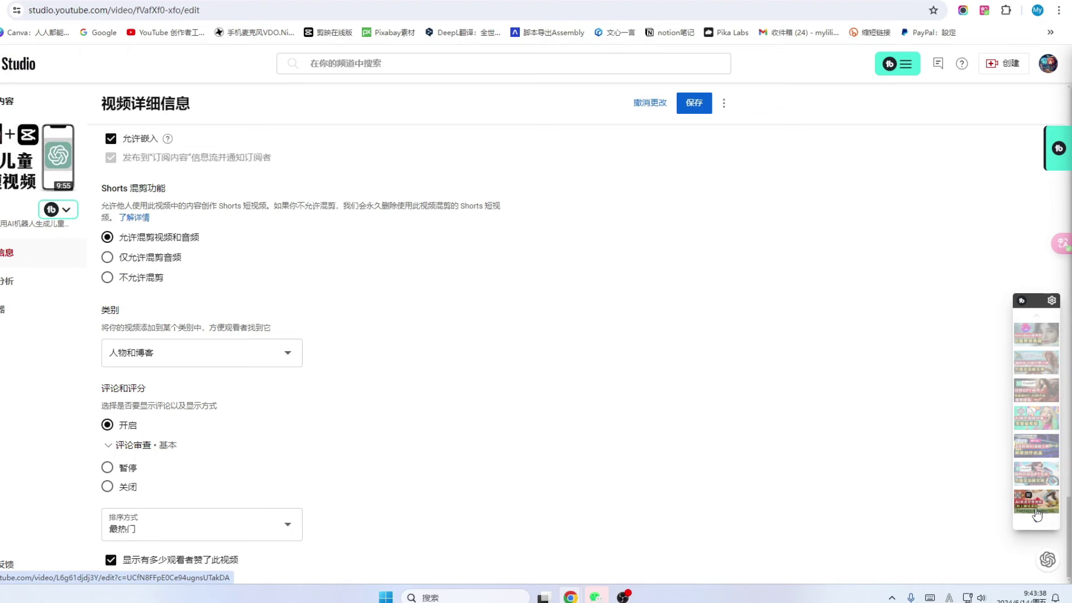
click(1046, 508)
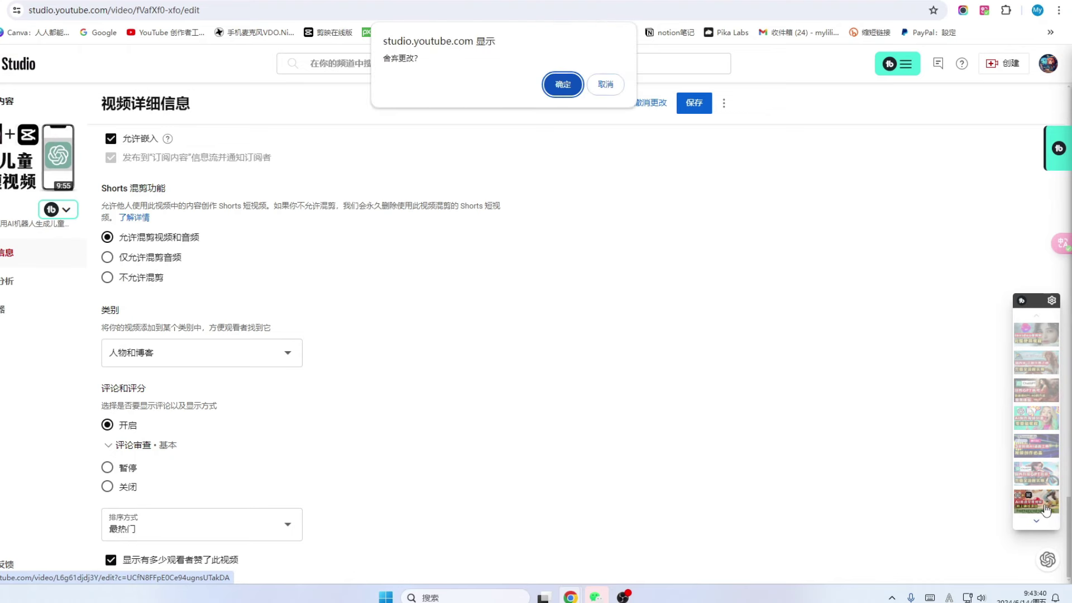
key(Return)
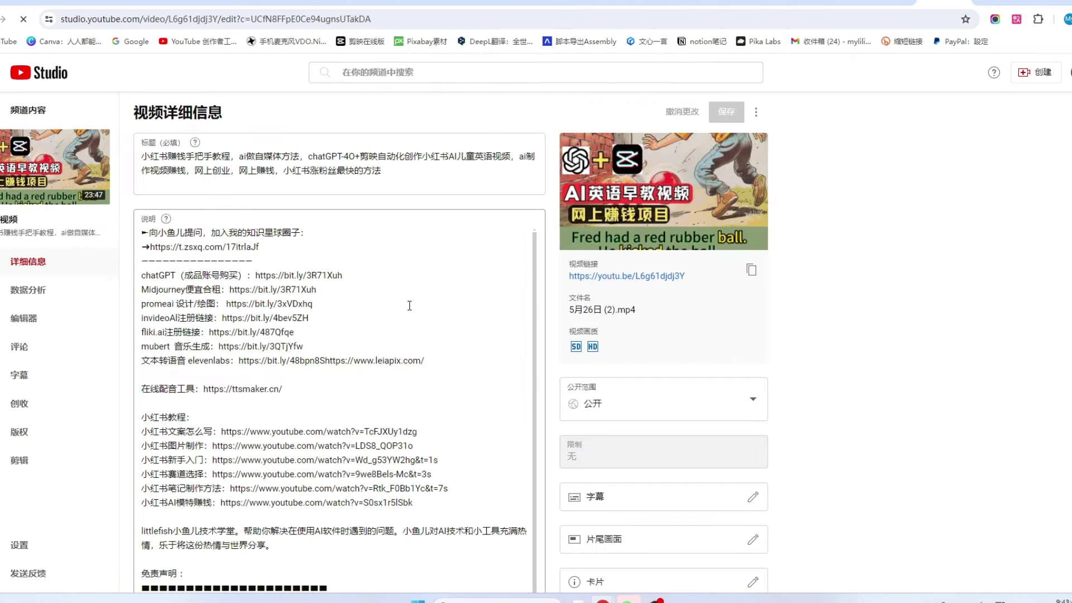
scroll(409, 306, down, 10)
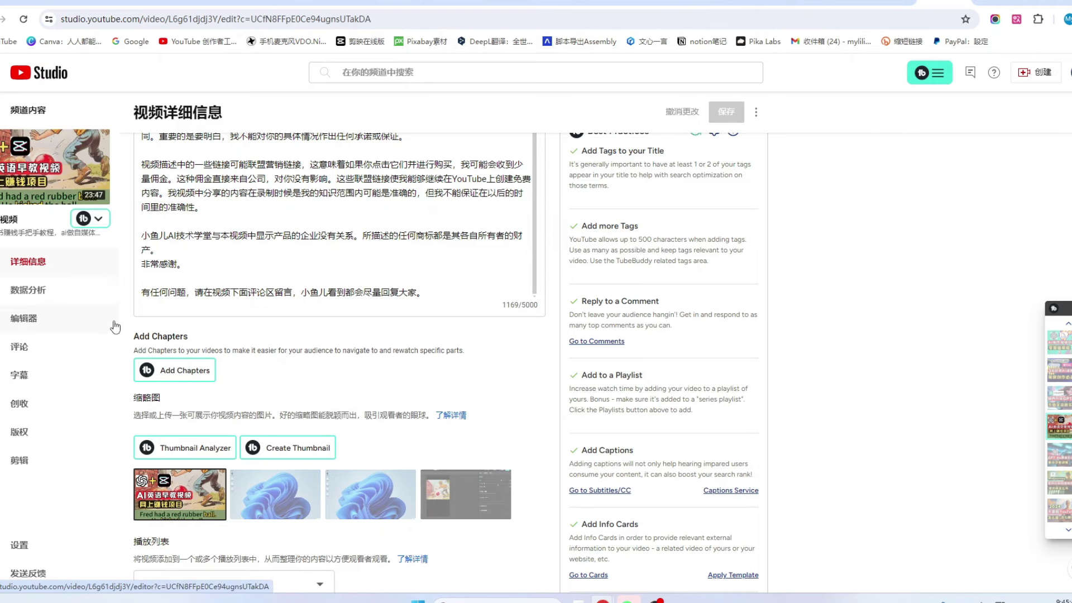
Open the video's Search Positions and view the ranking details for the tag "小红书AI儿童英语视频"
click(90, 218)
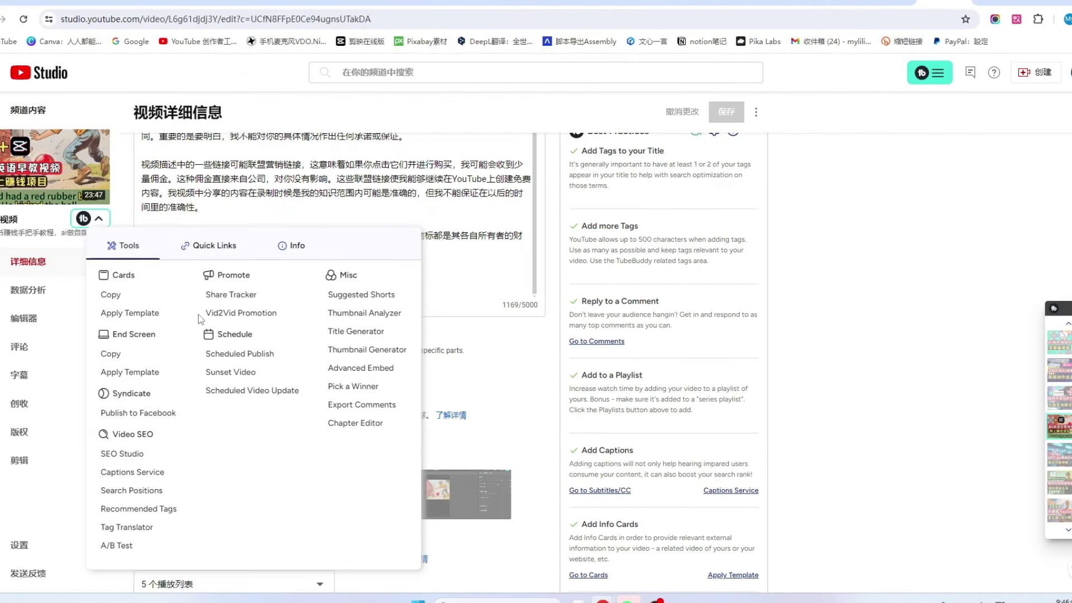
click(117, 492)
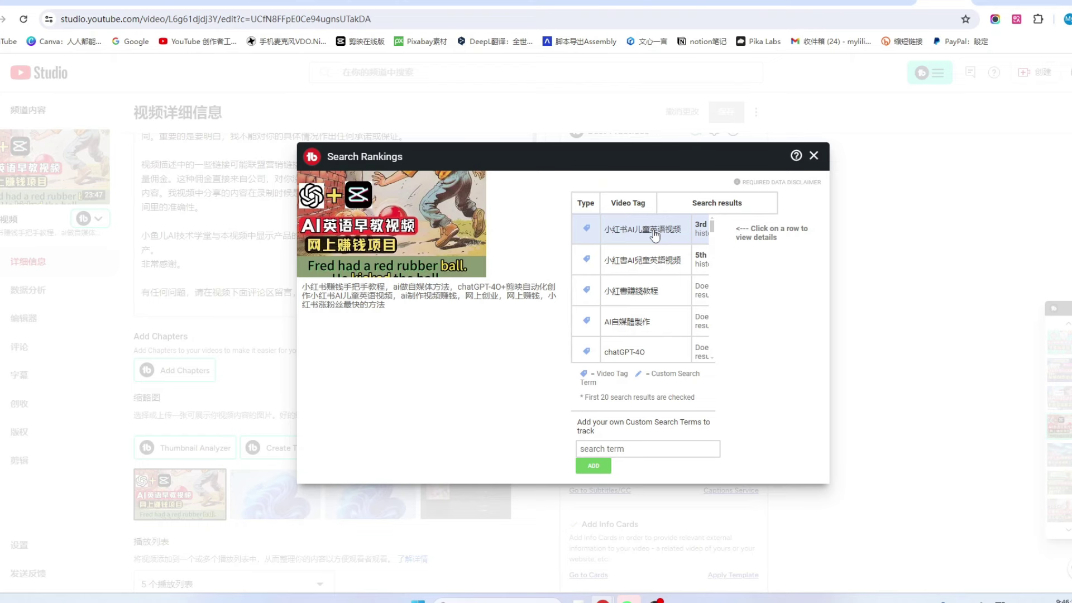
click(655, 236)
Translate the historical ranking note into Simplified Chinese, and view the ranking details for the tag "chatGPT-4O"
drag(707, 259, 824, 337)
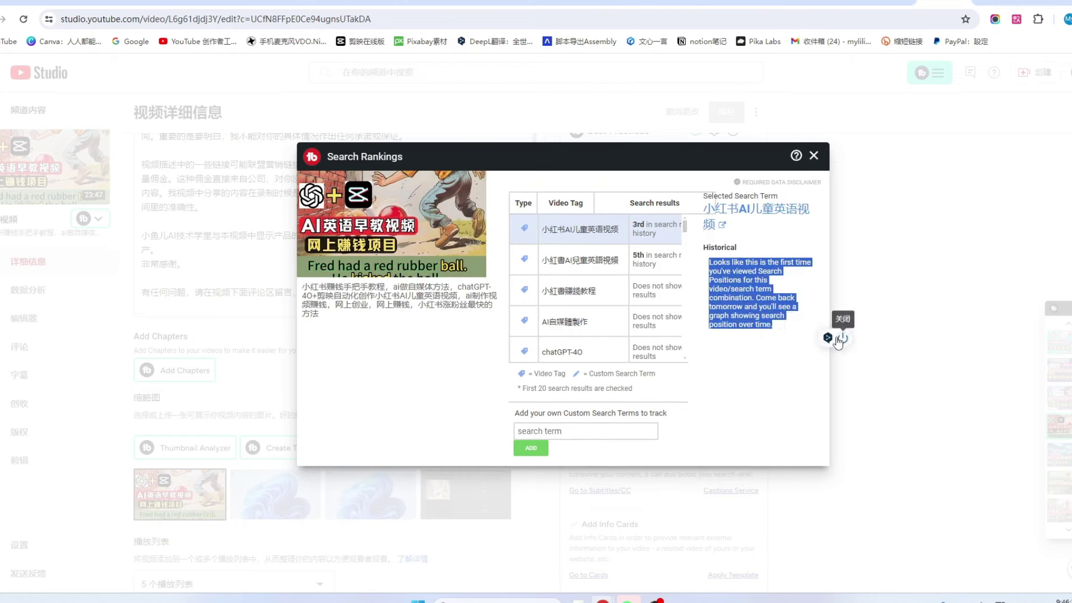
click(839, 341)
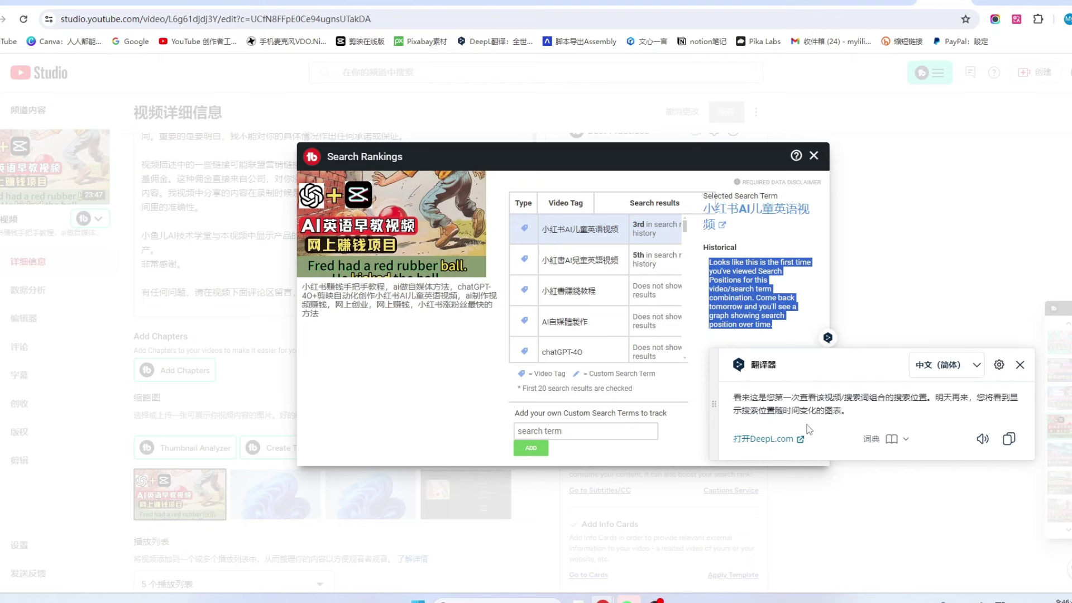
click(1021, 366)
click(622, 347)
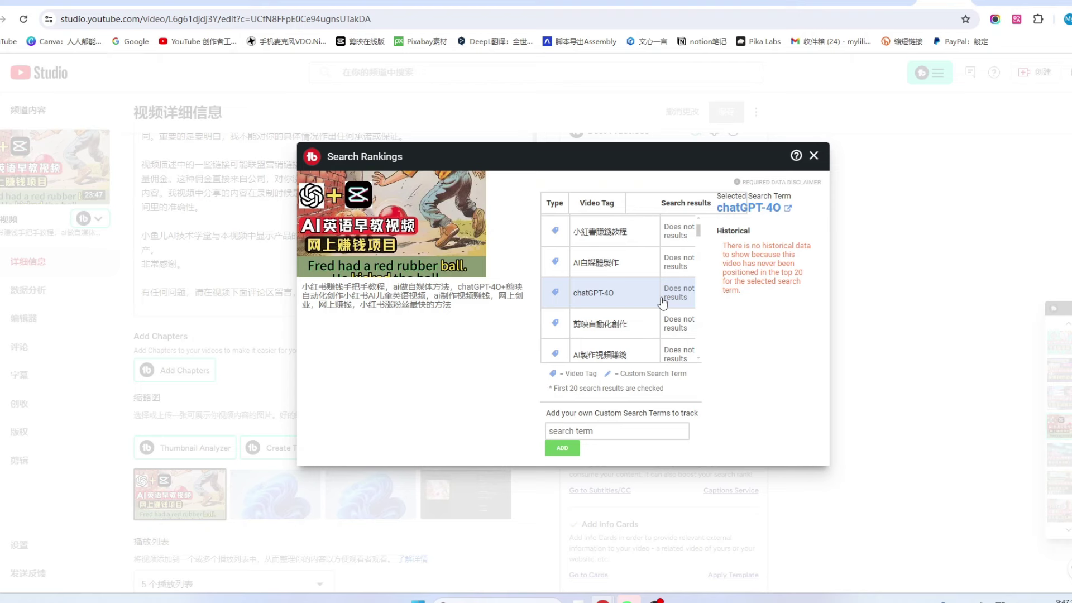
Try to add "chat-4o" as a custom search term to track
click(605, 433)
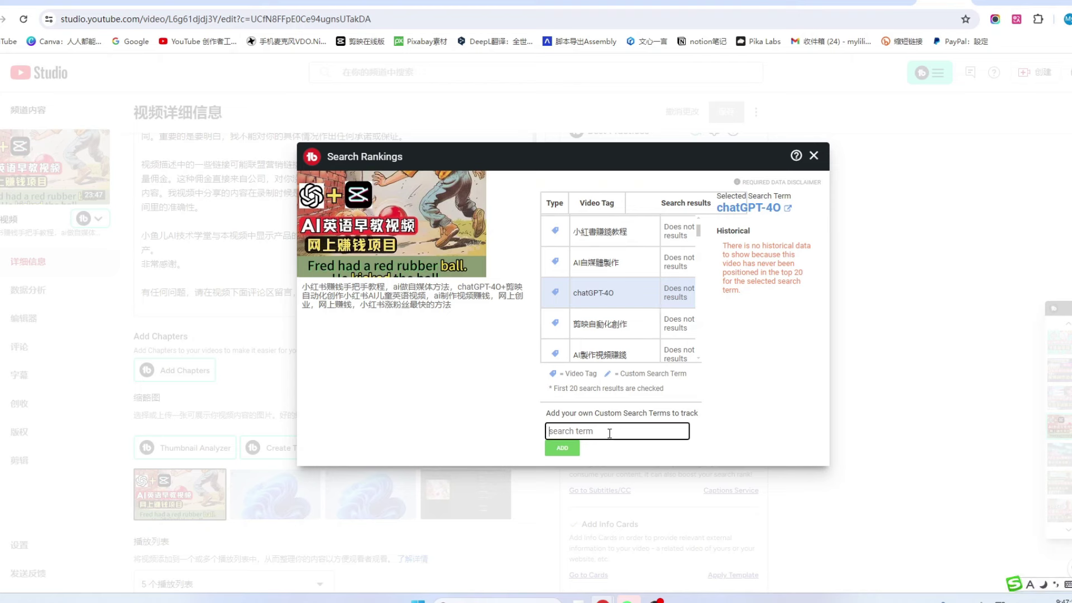
text(chat-4o 怎么用)
click(563, 449)
Look through the search rankings of the video's tags and close Search Rankings
scroll(618, 282, down, 3)
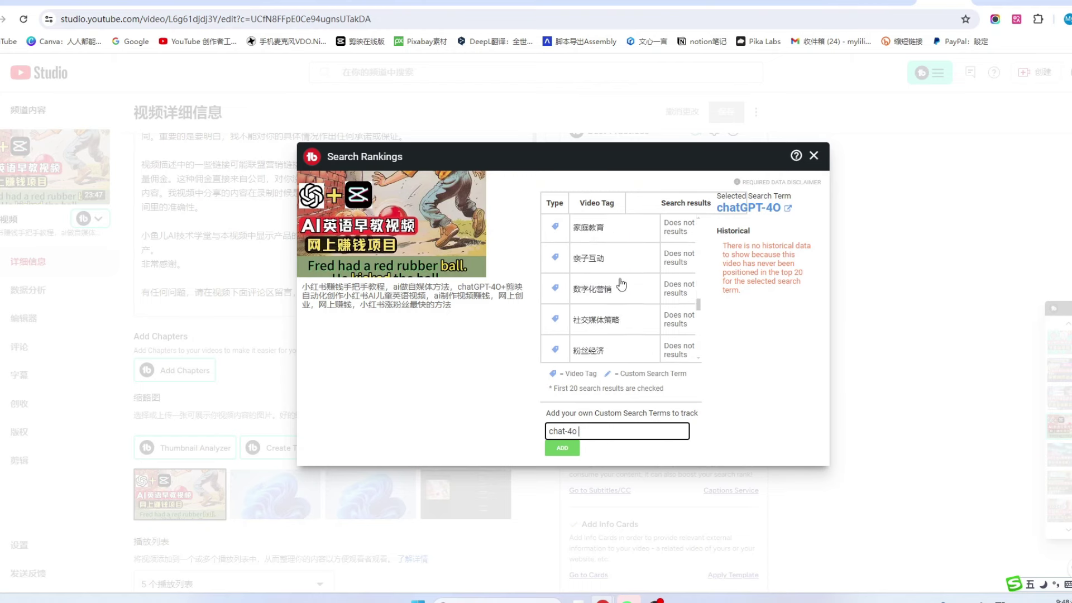
scroll(630, 268, up, 5)
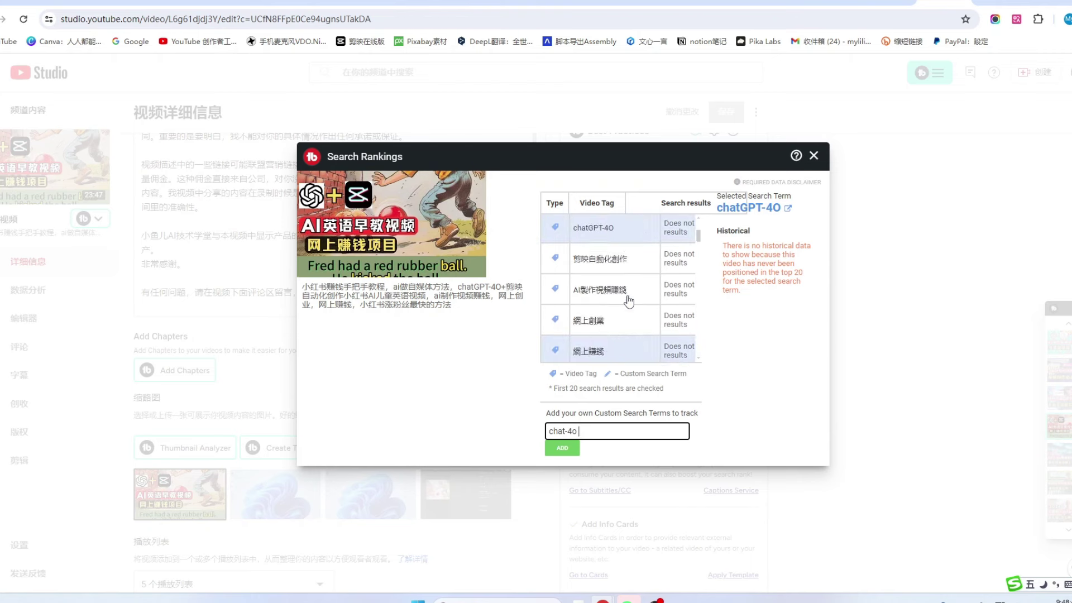
scroll(624, 273, down, 3)
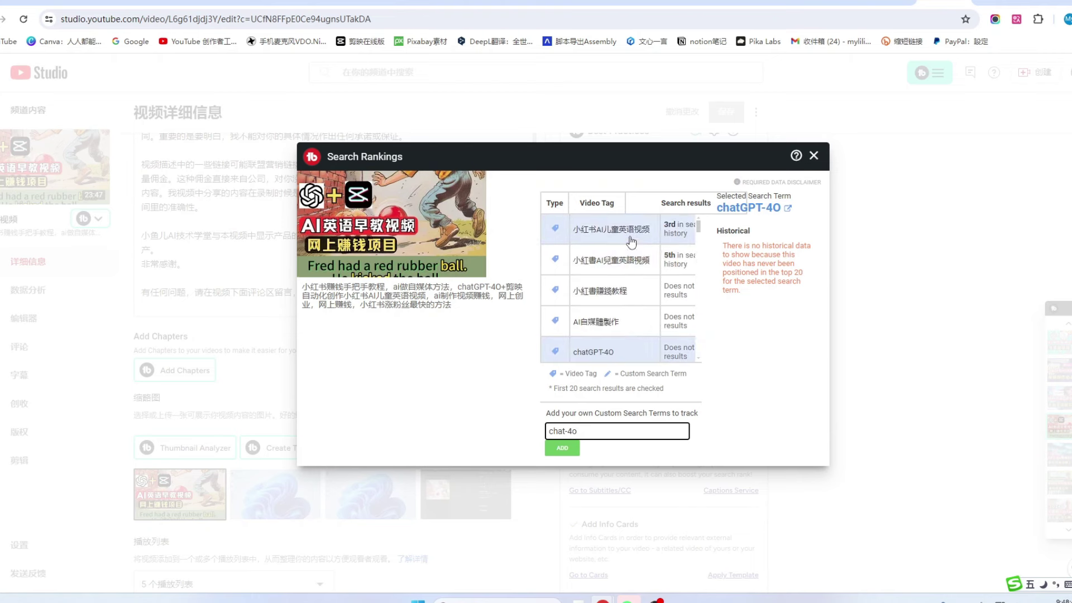
scroll(625, 303, down, 5)
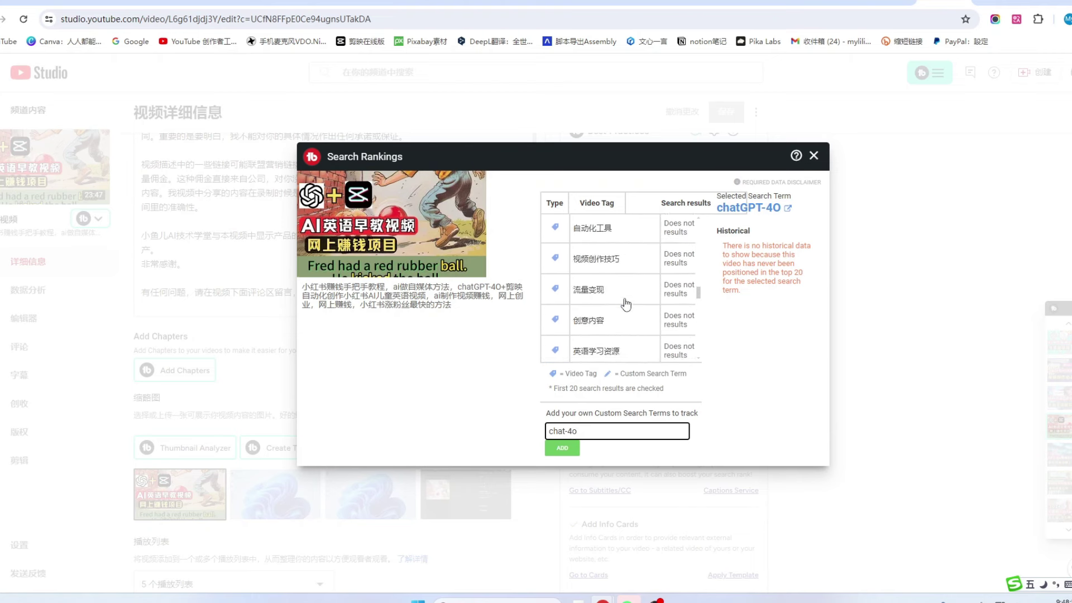
click(816, 158)
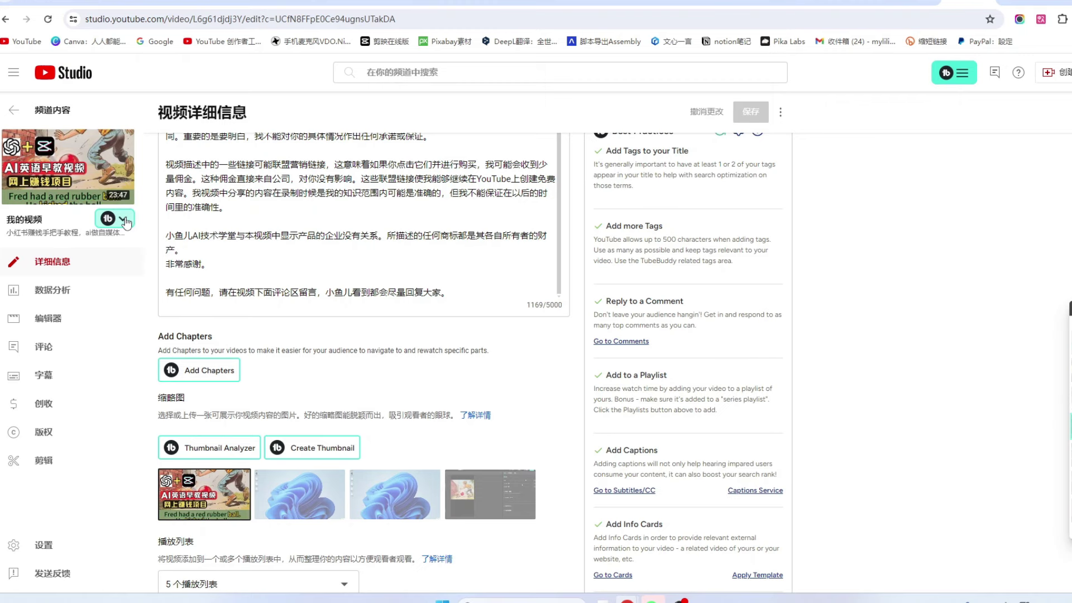
Open the video's Scheduled Publish settings and translate the page into Chinese
click(124, 219)
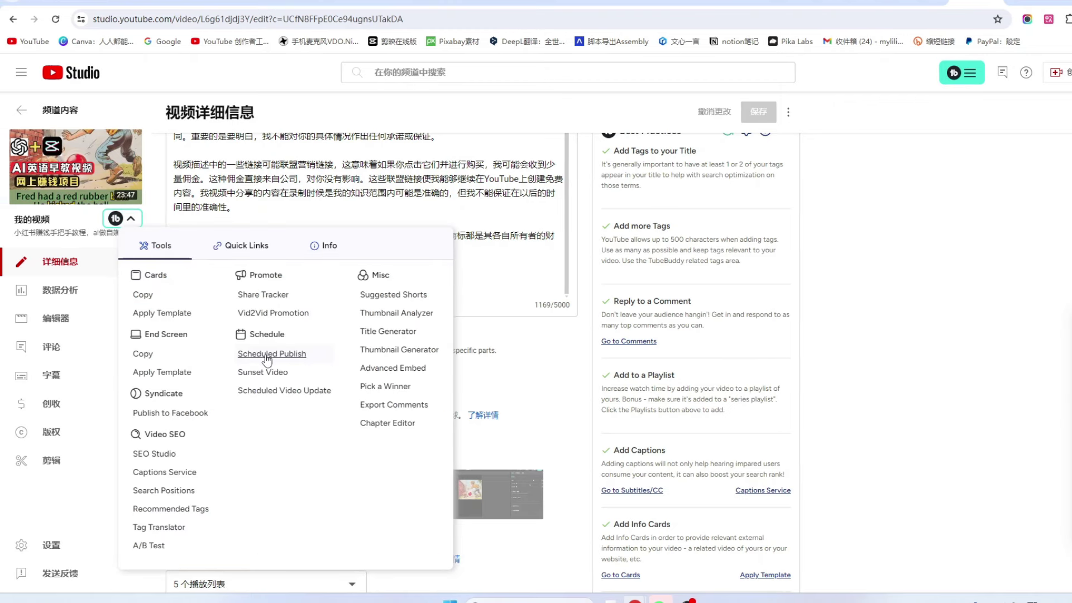
click(277, 354)
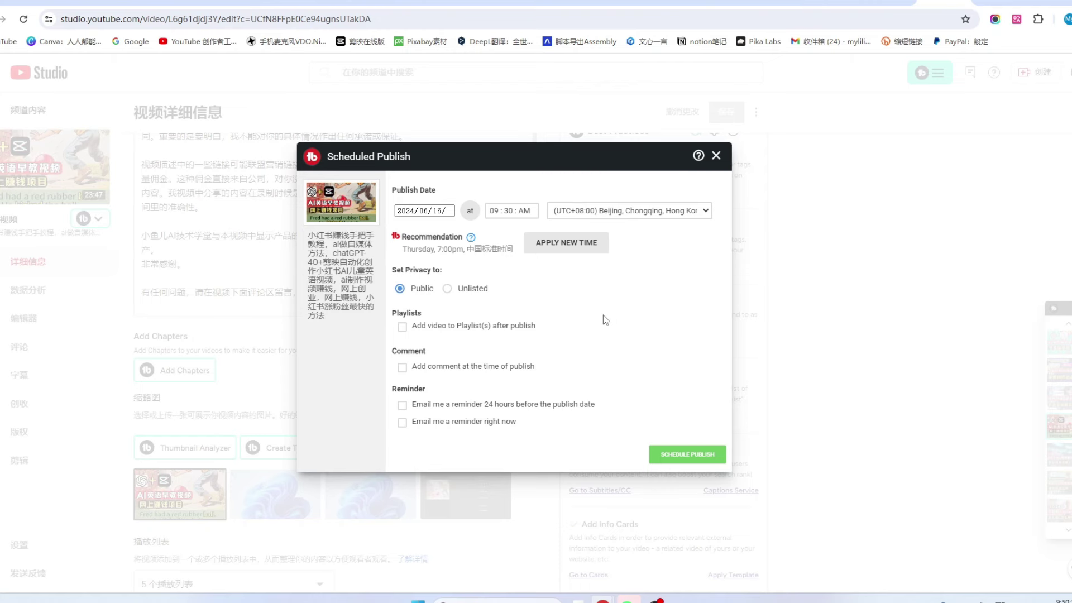
key(alt+a)
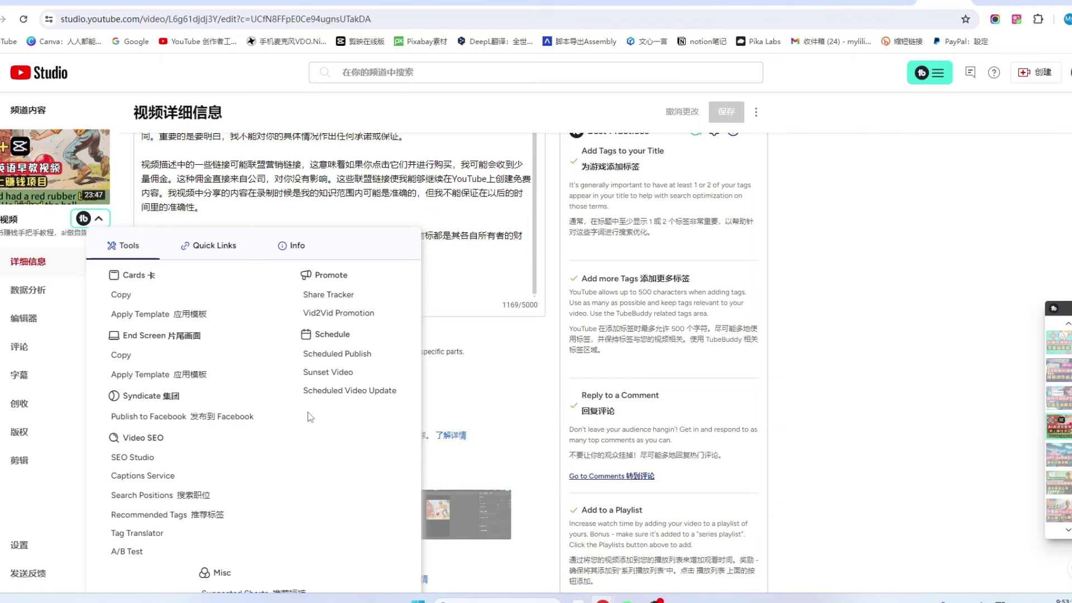
Pick a random winner from all of the video's comments, pick another winner, and close Pick A Winner
key(ctrl+minus)
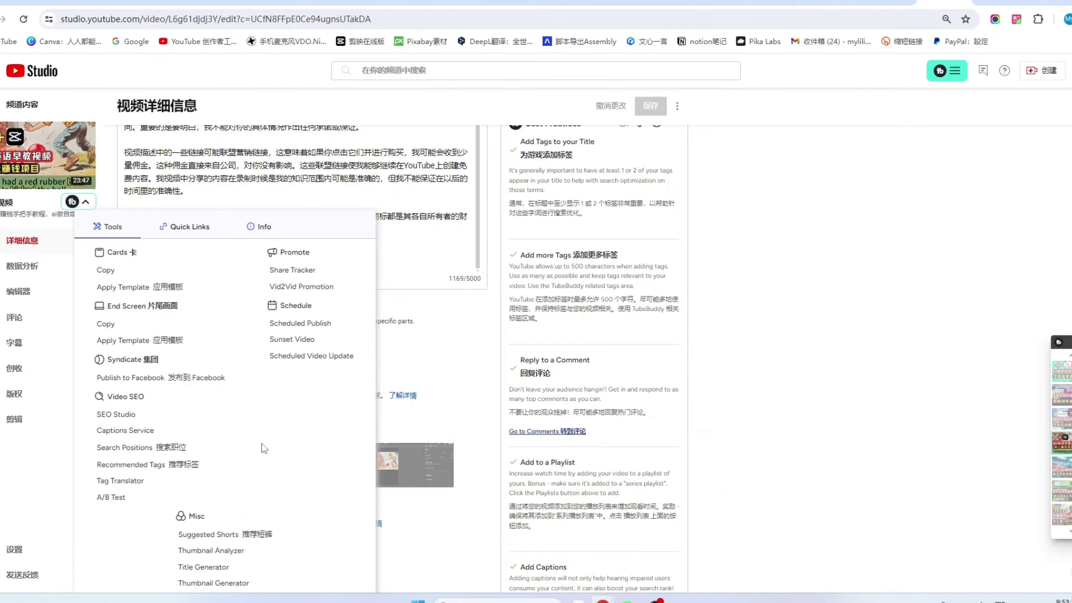
click(156, 539)
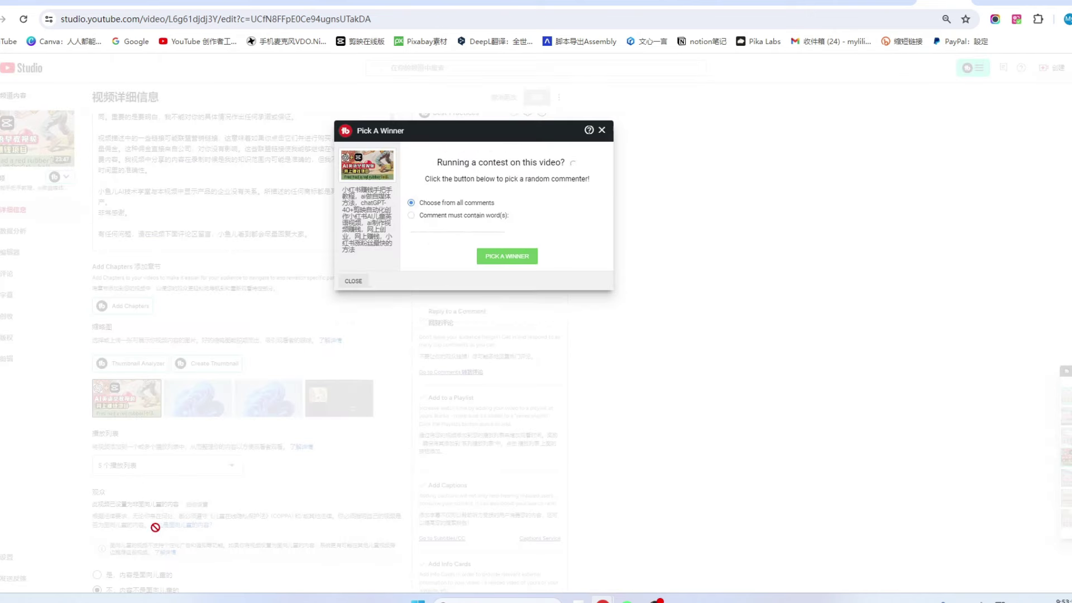
key(ctrl+plus)
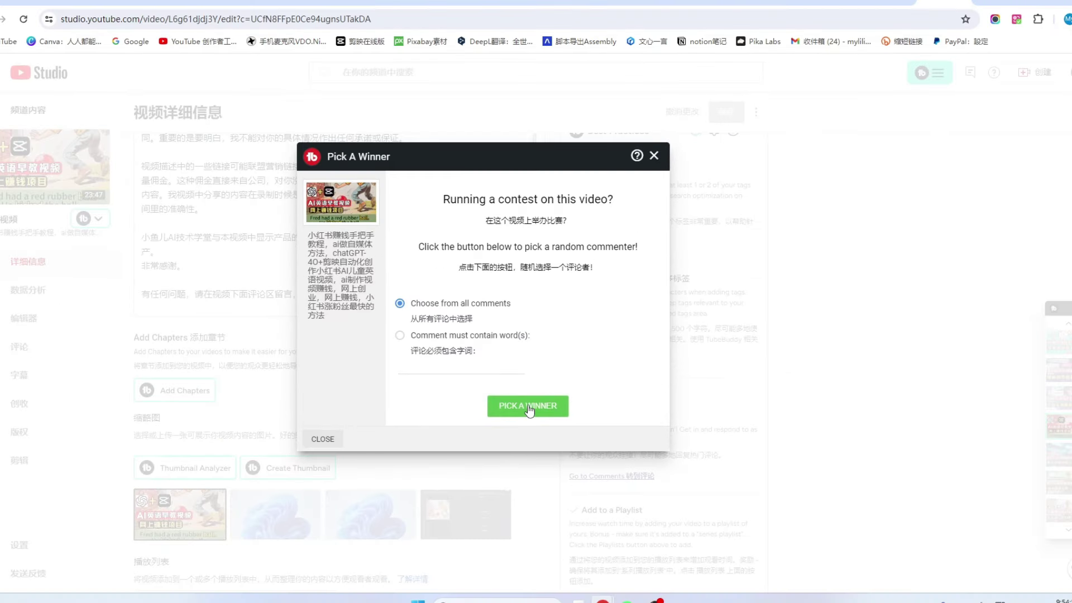
click(495, 412)
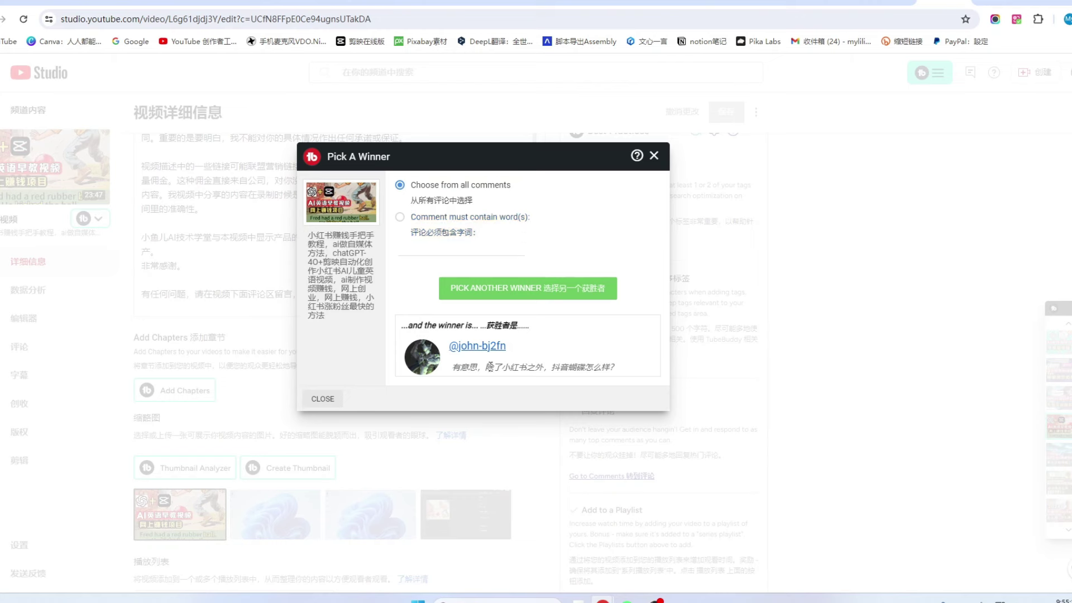
click(534, 291)
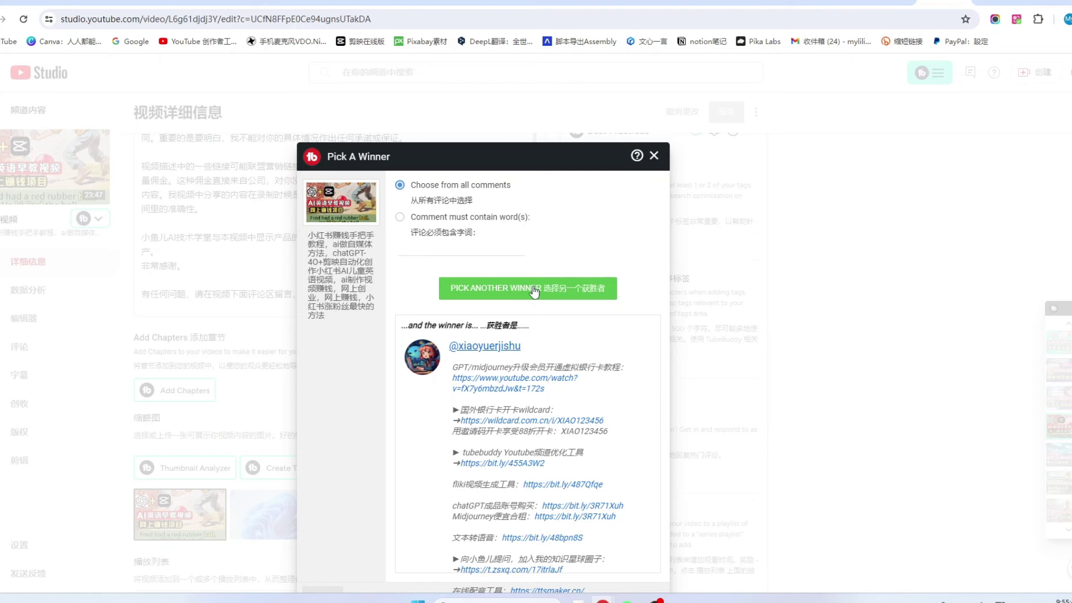
click(654, 156)
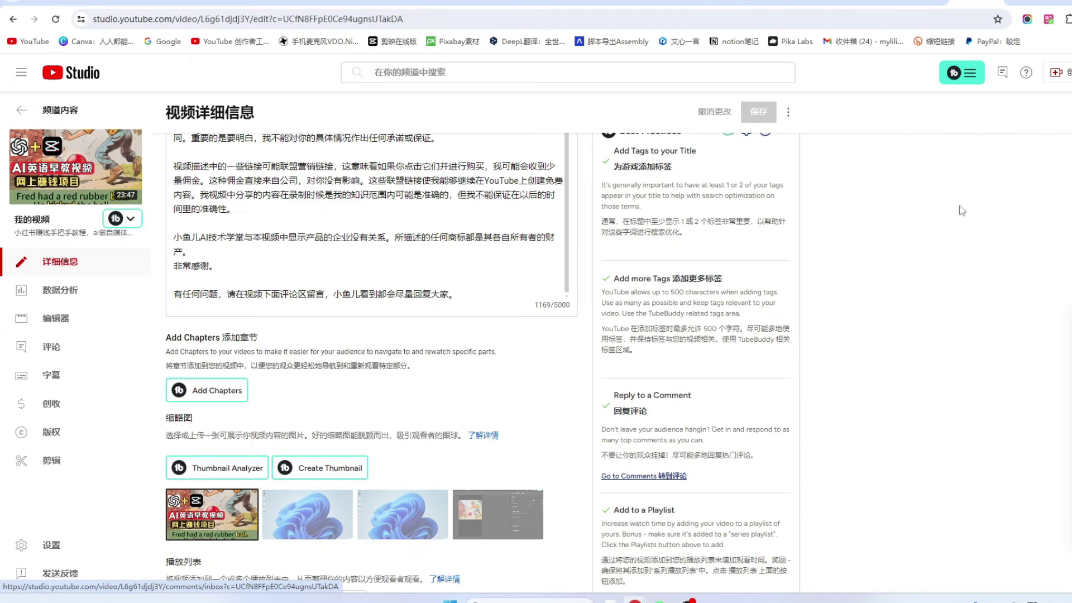
Open Suggested Shorts for the "AI英语早教视频" video
click(132, 220)
key(ctrl+minus)
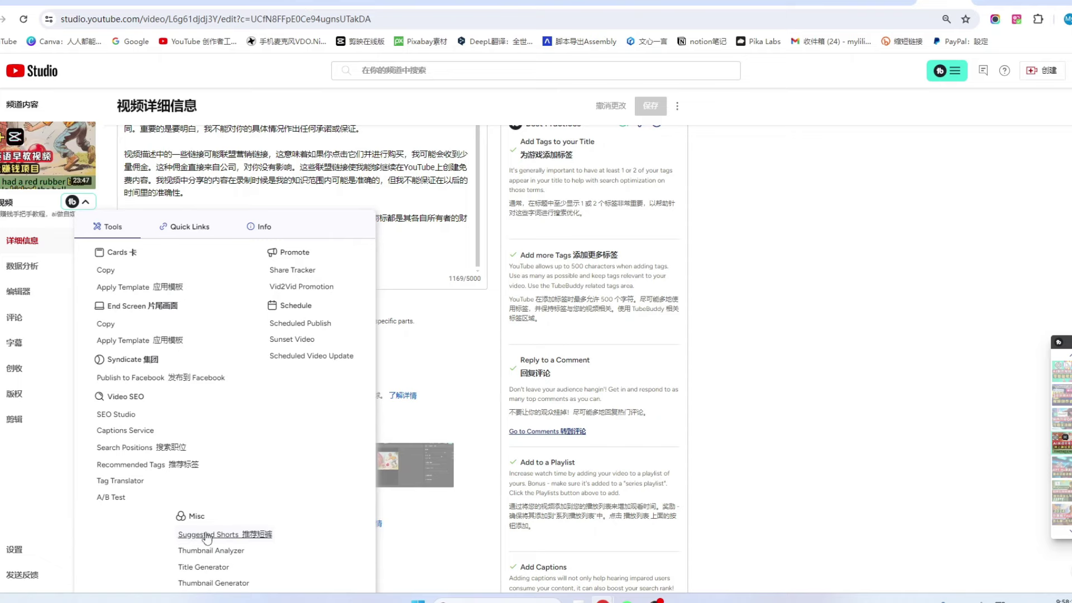
click(204, 534)
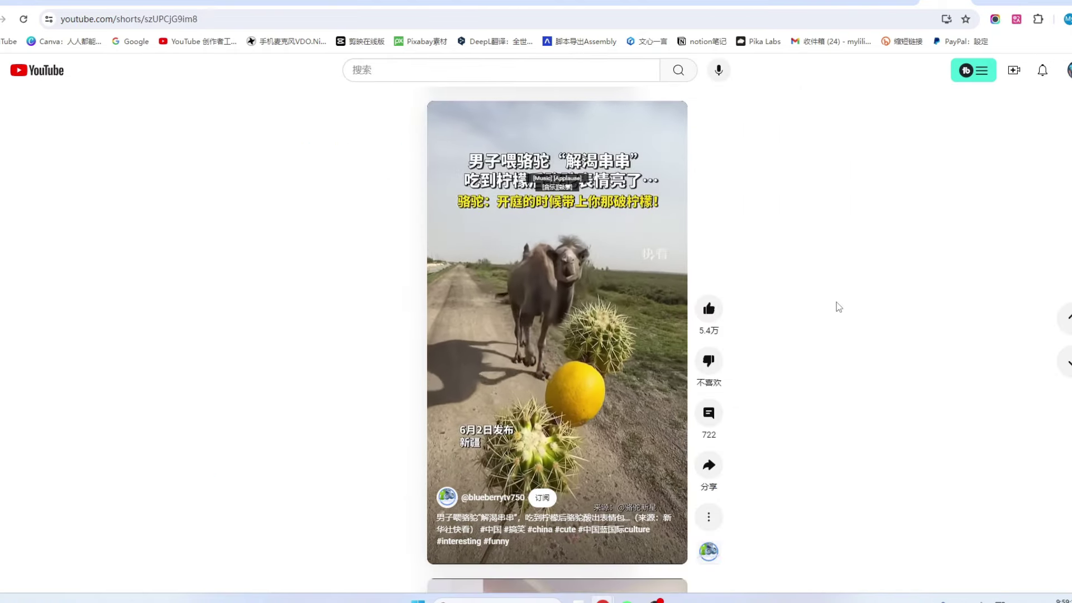
Browse the YouTube Shorts feed, and review the recommended video moments in Suggested Shorts
scroll(838, 306, down, 1)
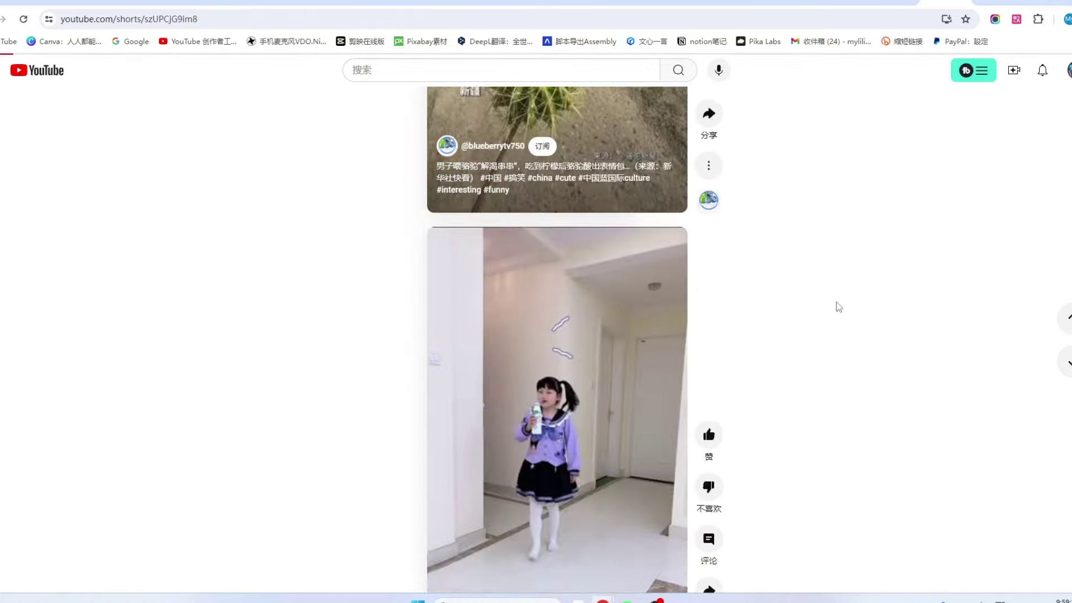
scroll(829, 333, down, 1)
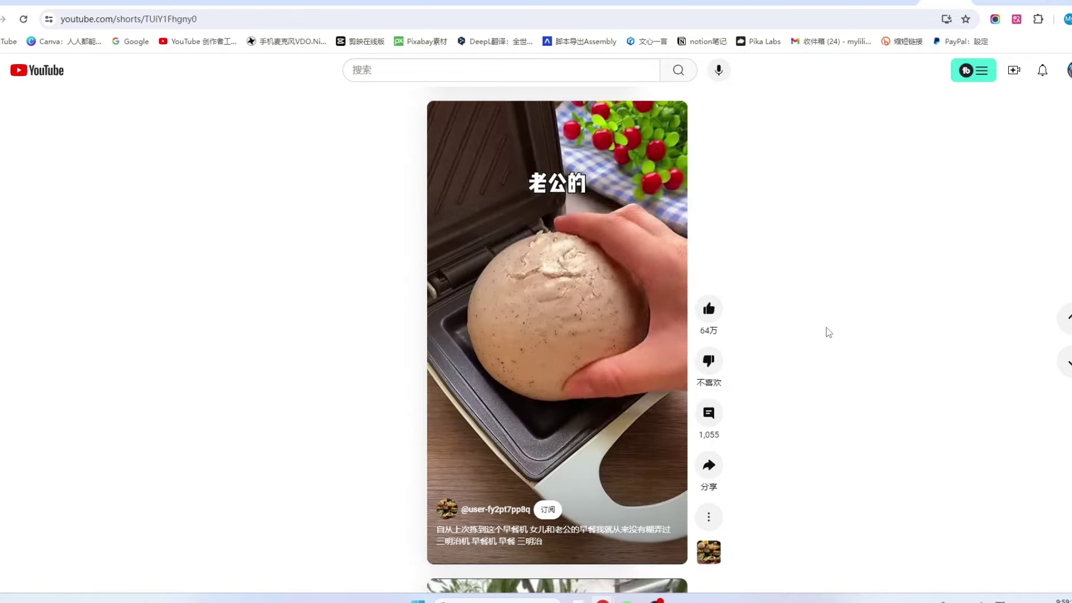
scroll(828, 332, down, 1)
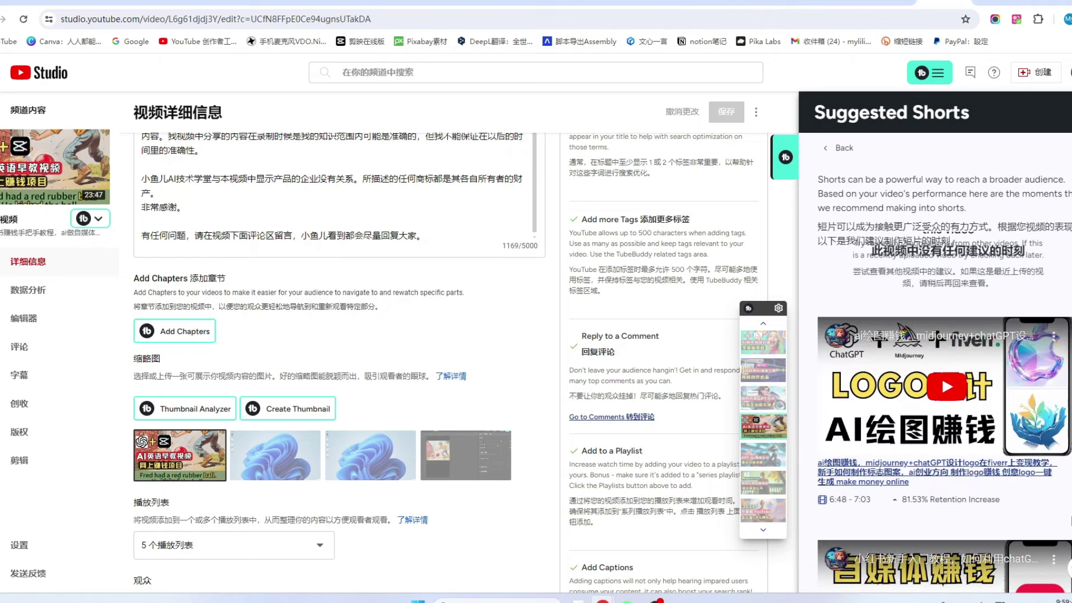
scroll(1069, 512, down, 2)
scroll(1070, 512, up, 1)
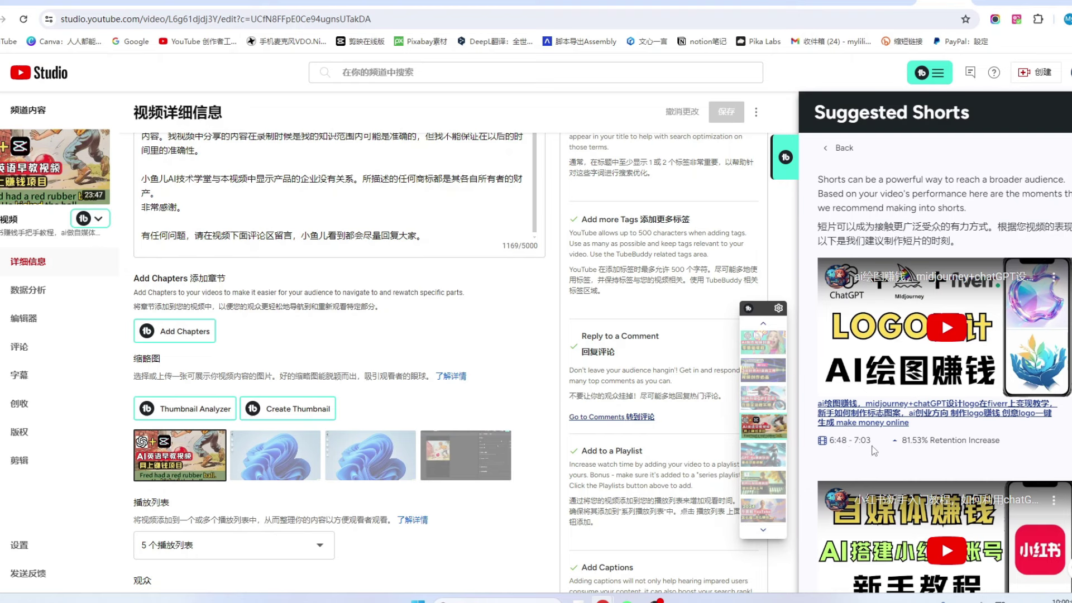
Review the recommended video moments, their time ranges and retention increases in Suggested Shorts
scroll(875, 450, down, 4)
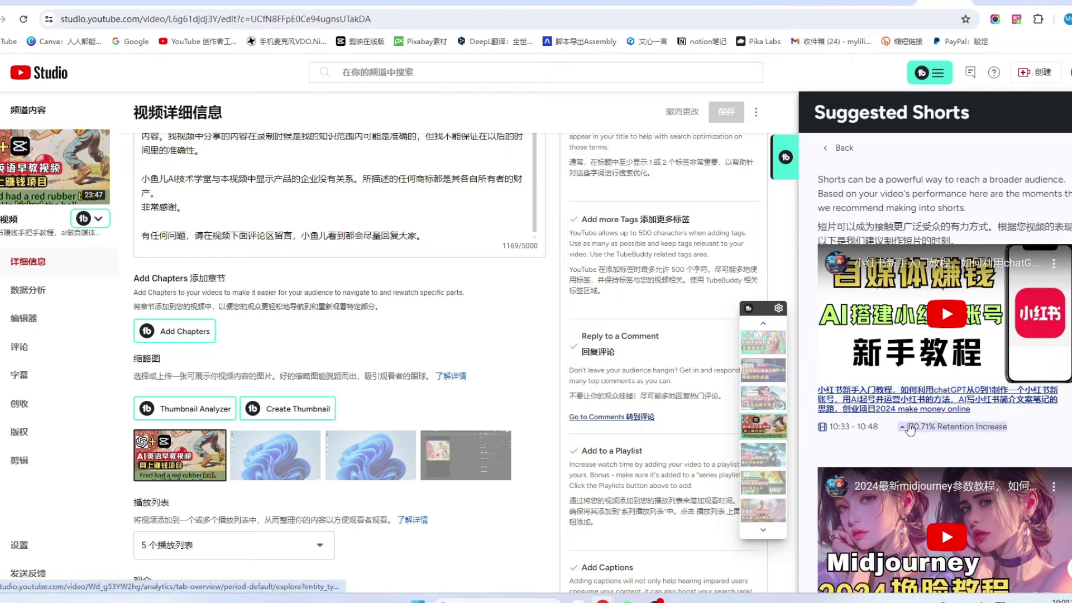
scroll(910, 429, down, 3)
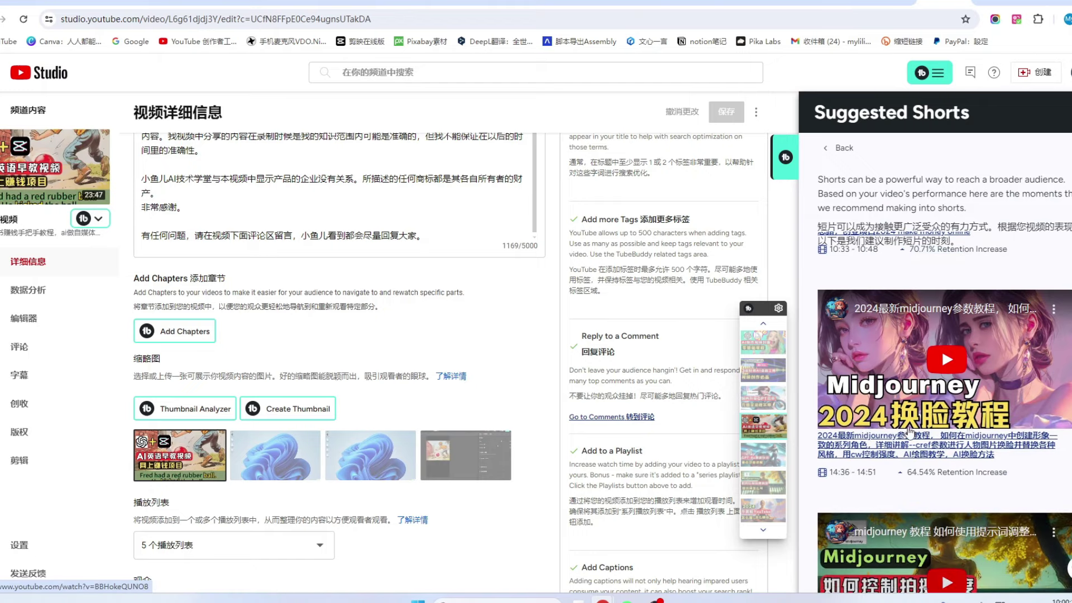
scroll(836, 499, up, 4)
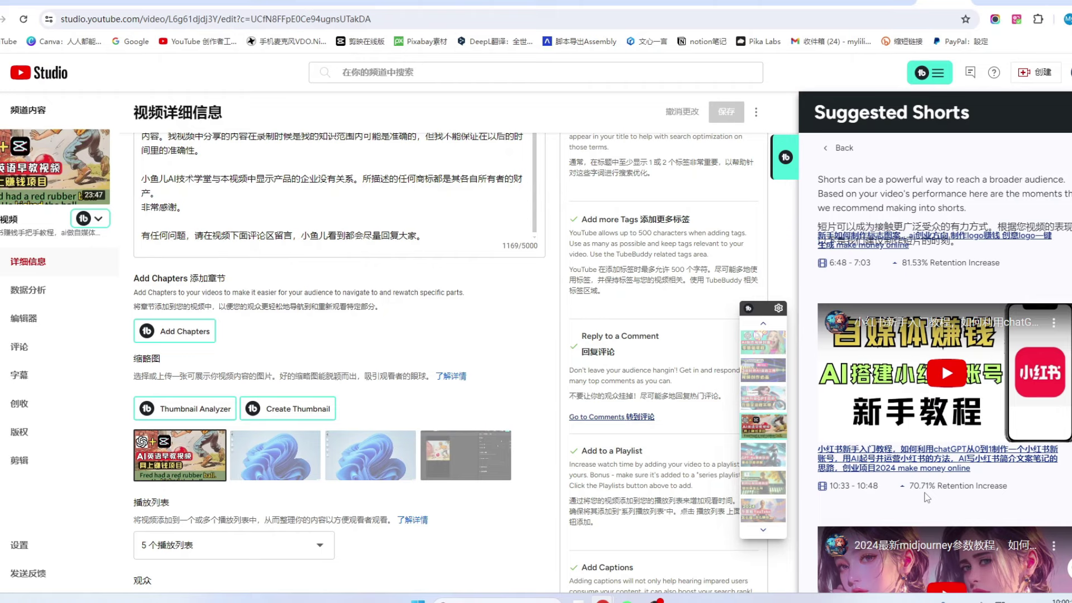
scroll(927, 497, down, 1)
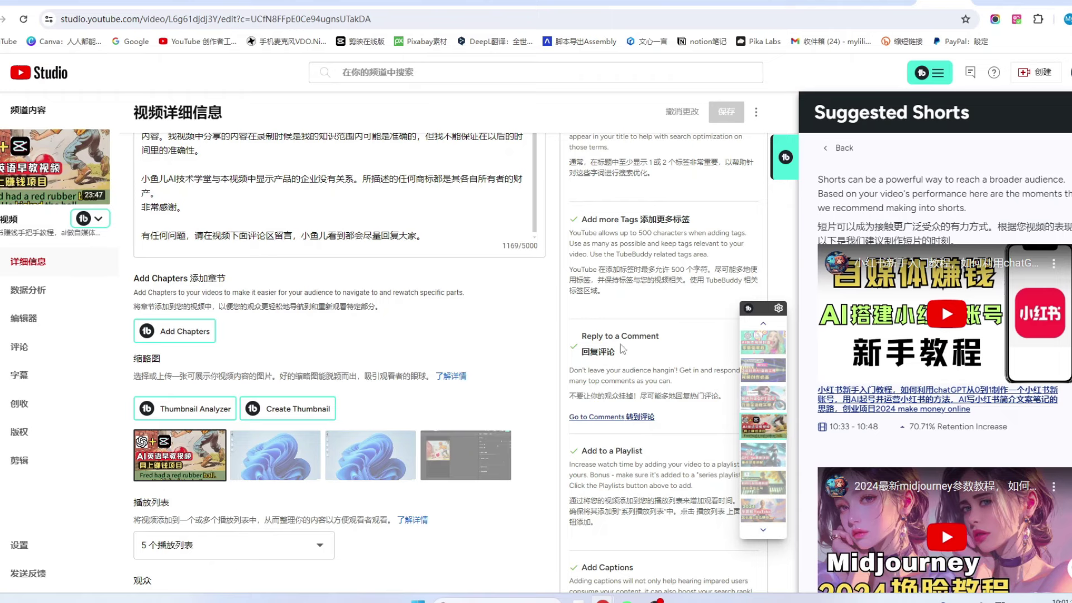
click(98, 220)
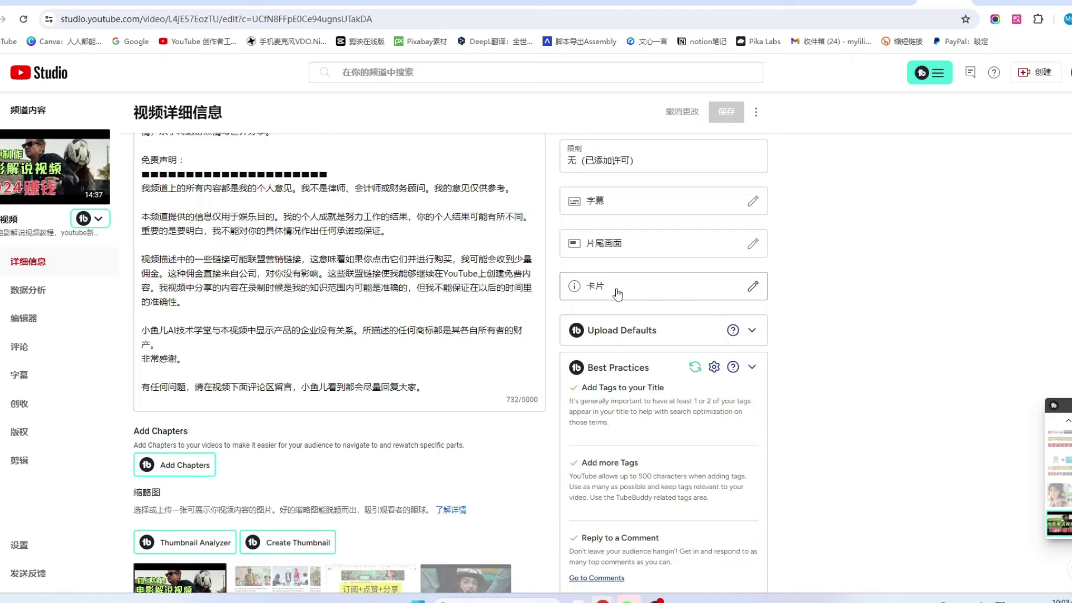
Add video cards to the movie commentary video at 00:11:07 for "gpt-4o 使用教程" and at 14:01:02 for "太实用了，2024必须注册的一款多功能ai软件"
click(753, 286)
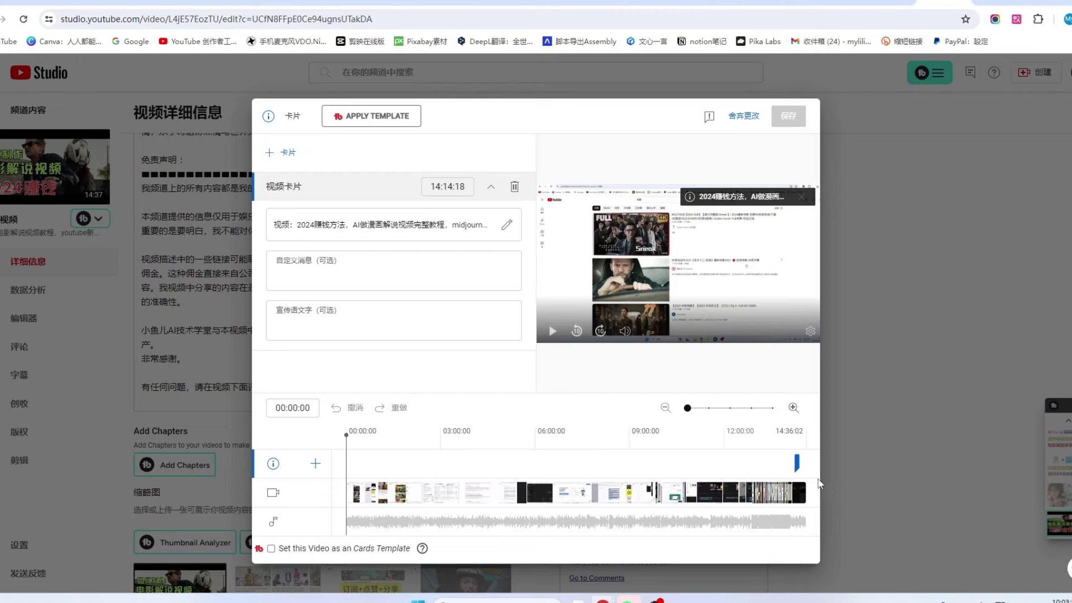
click(352, 464)
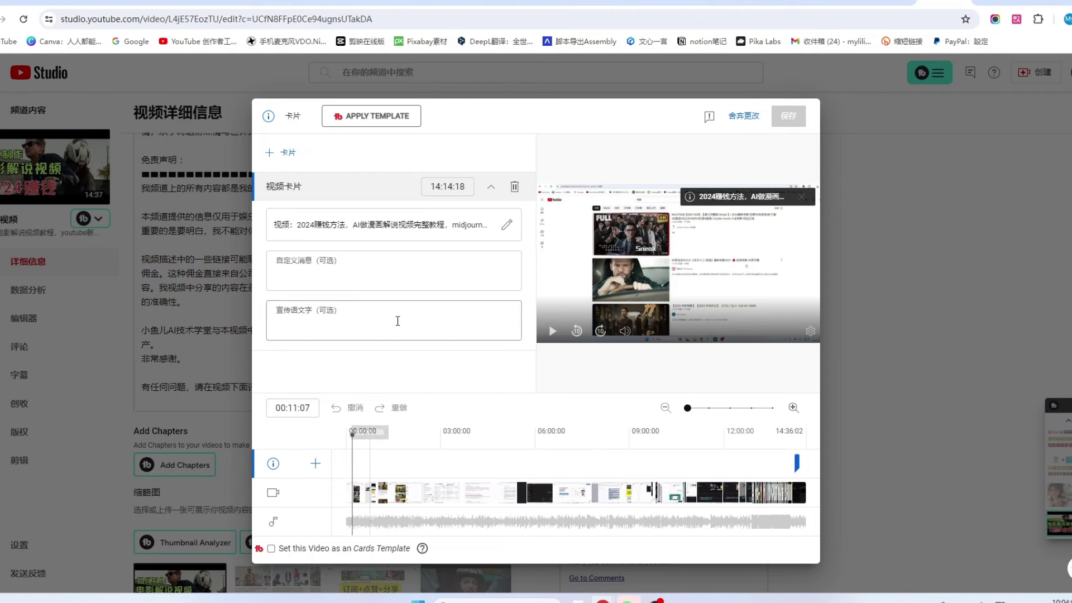
click(284, 152)
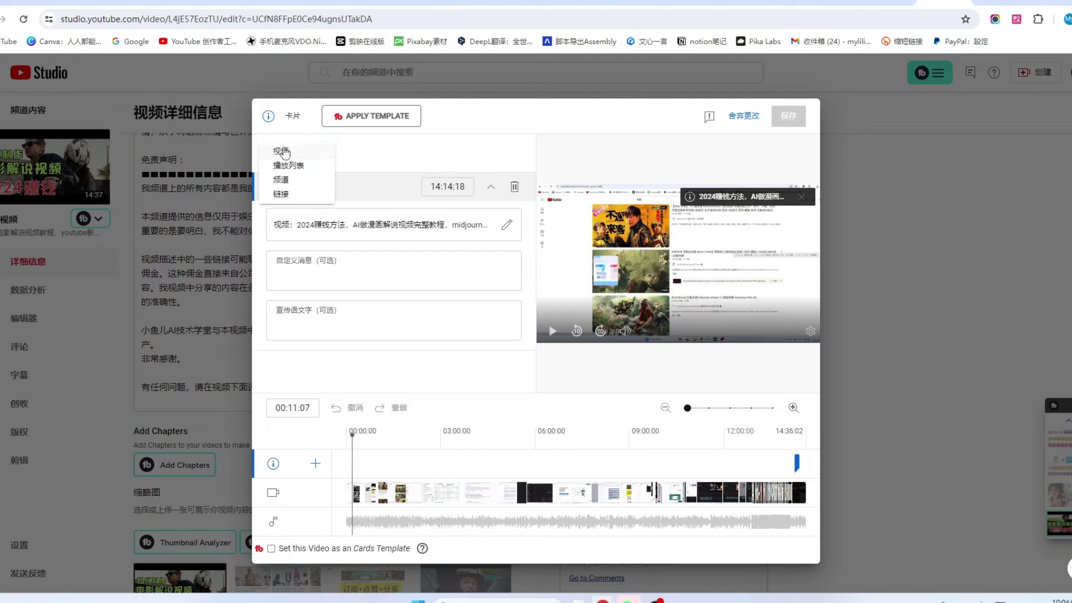
click(285, 152)
scroll(615, 335, down, 5)
click(724, 370)
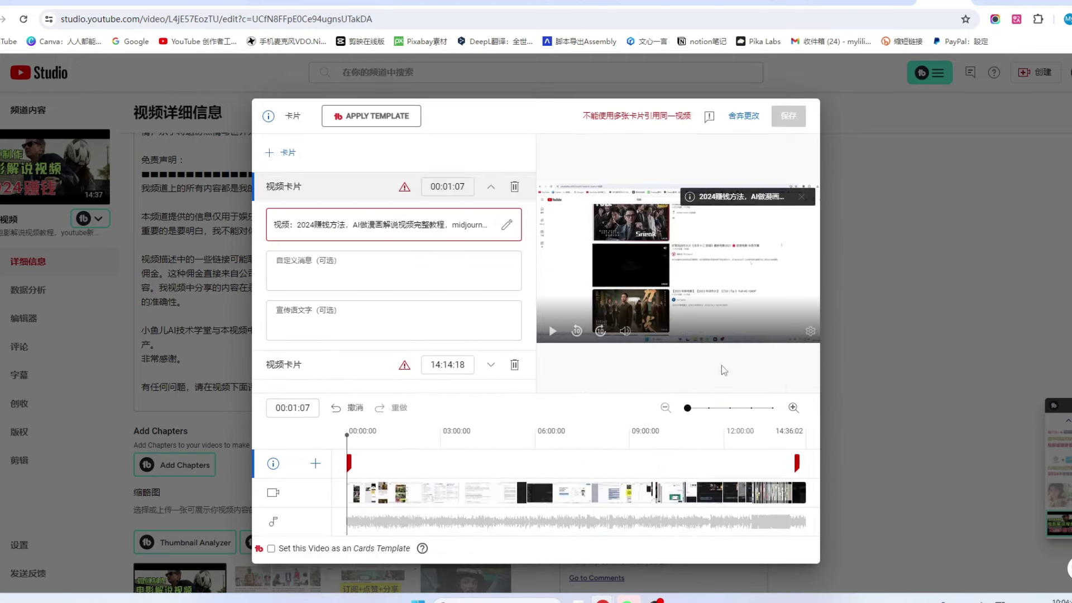
click(791, 479)
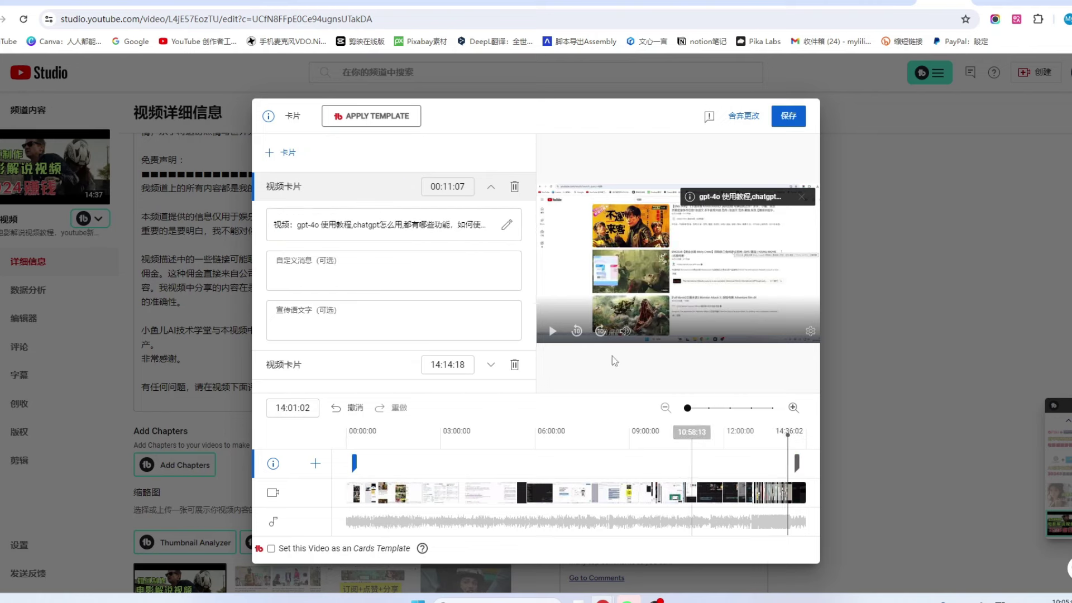
click(288, 152)
Set this video as a cards template named "爆款视频插入" and save its cards
click(271, 549)
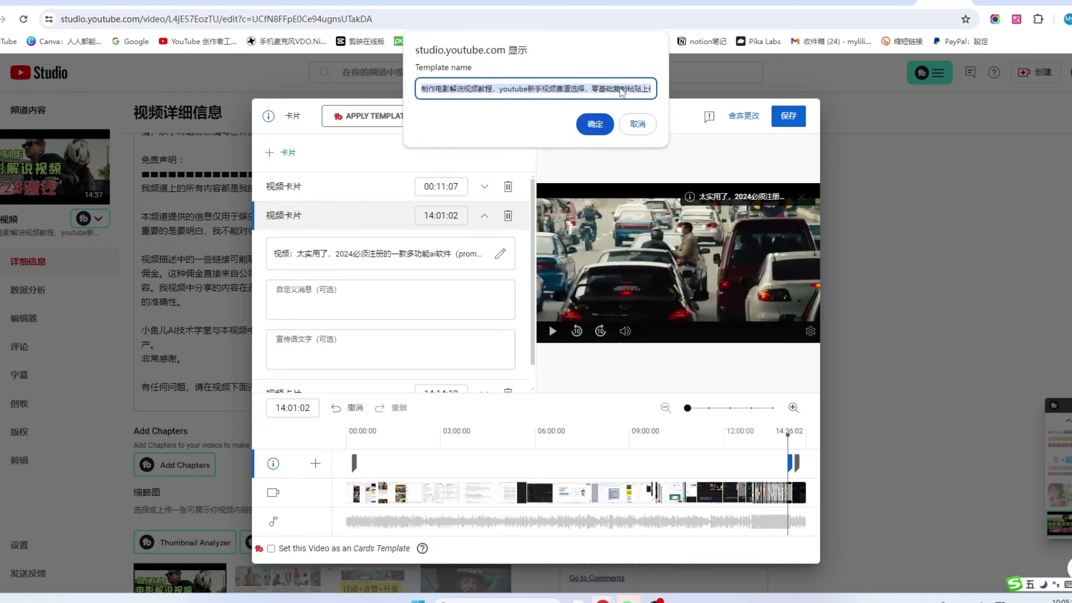
text(爆款视频插入)
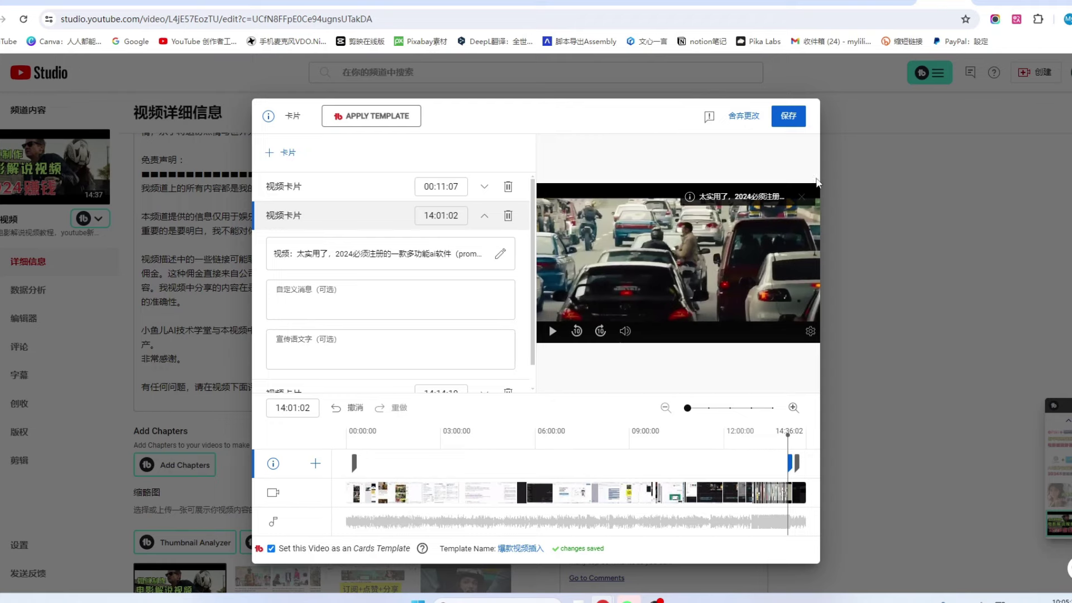
click(789, 117)
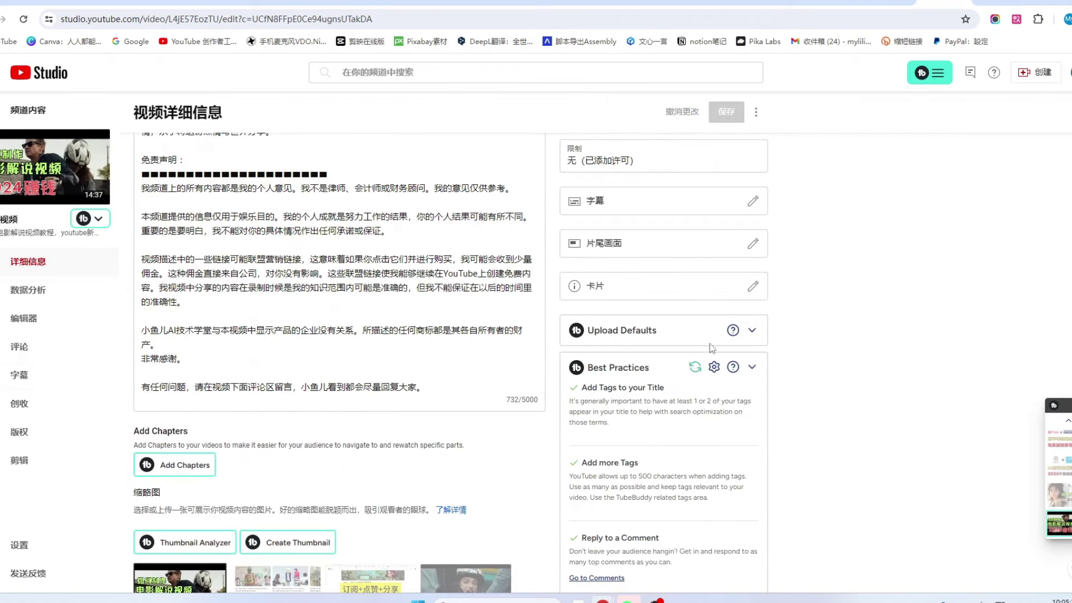
Apply all cards from the "爆款视频插入" card template to the "AI黏土特效图片制作教程" video and reload the page
click(98, 219)
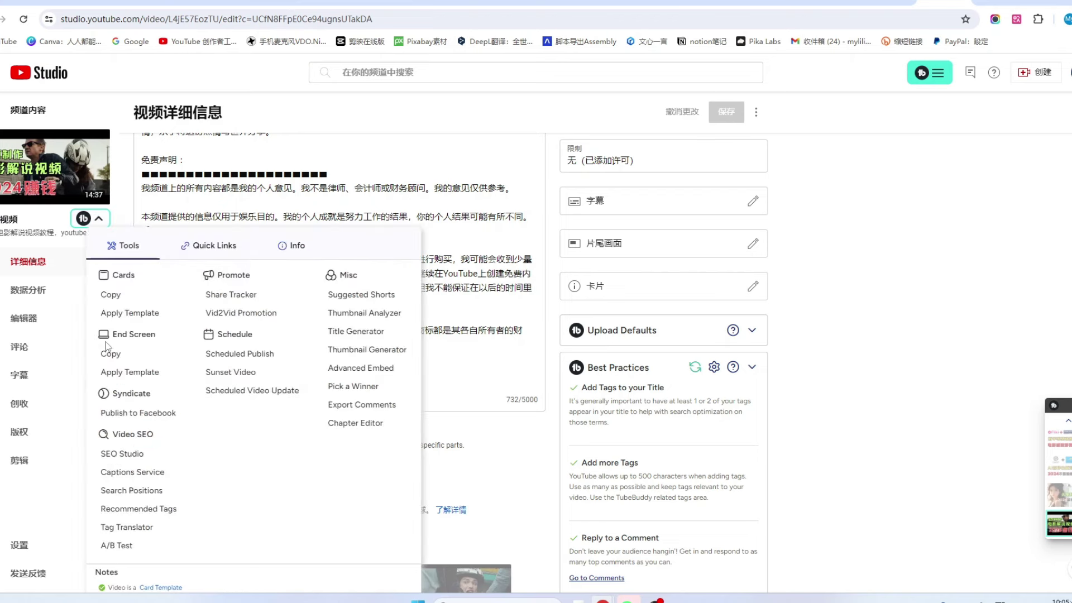
click(123, 313)
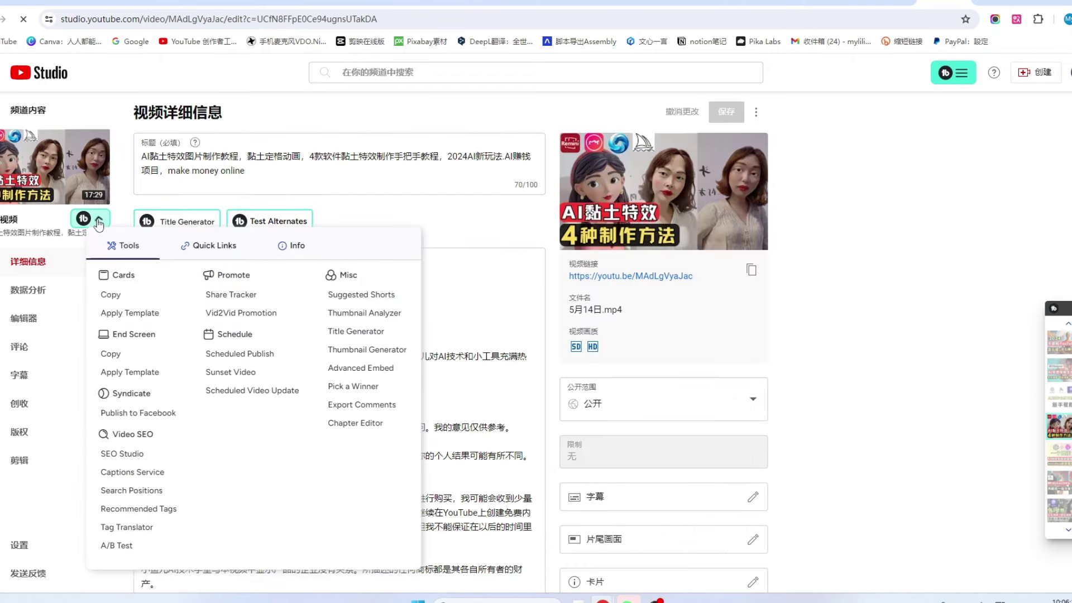
click(121, 314)
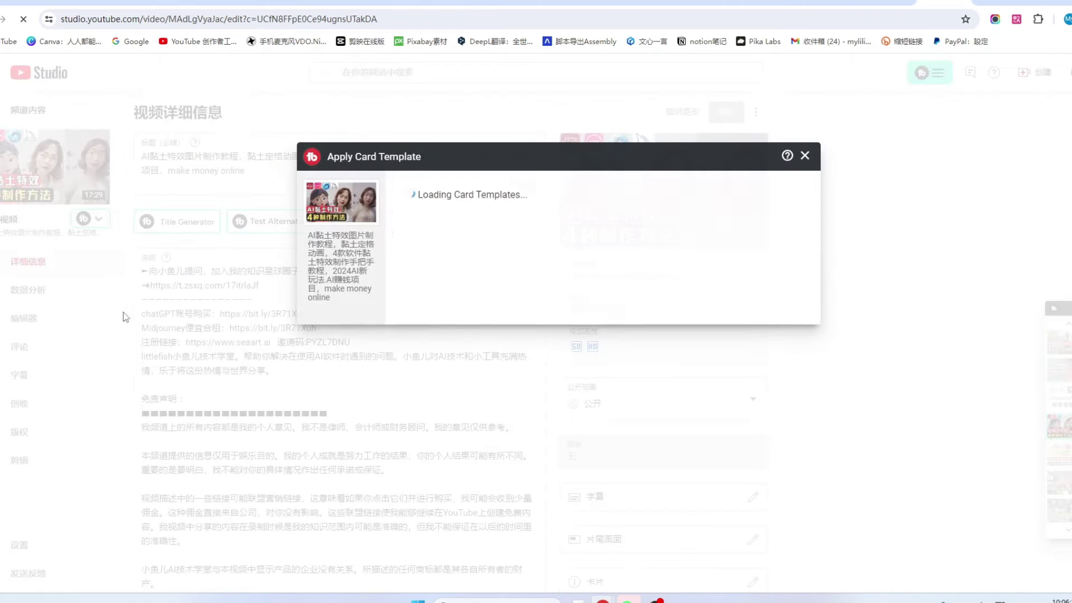
click(412, 204)
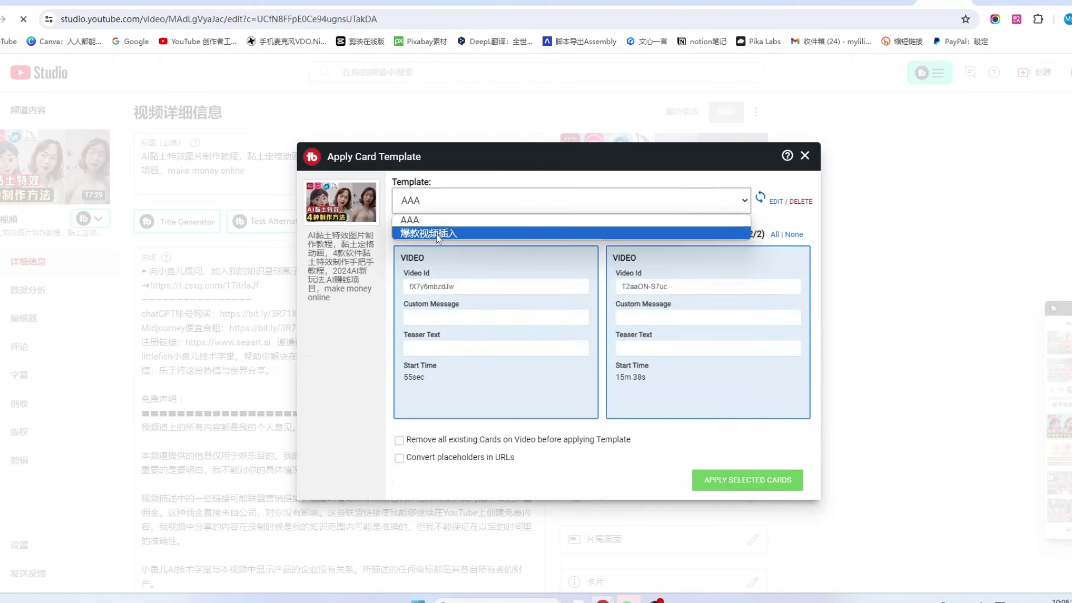
click(443, 233)
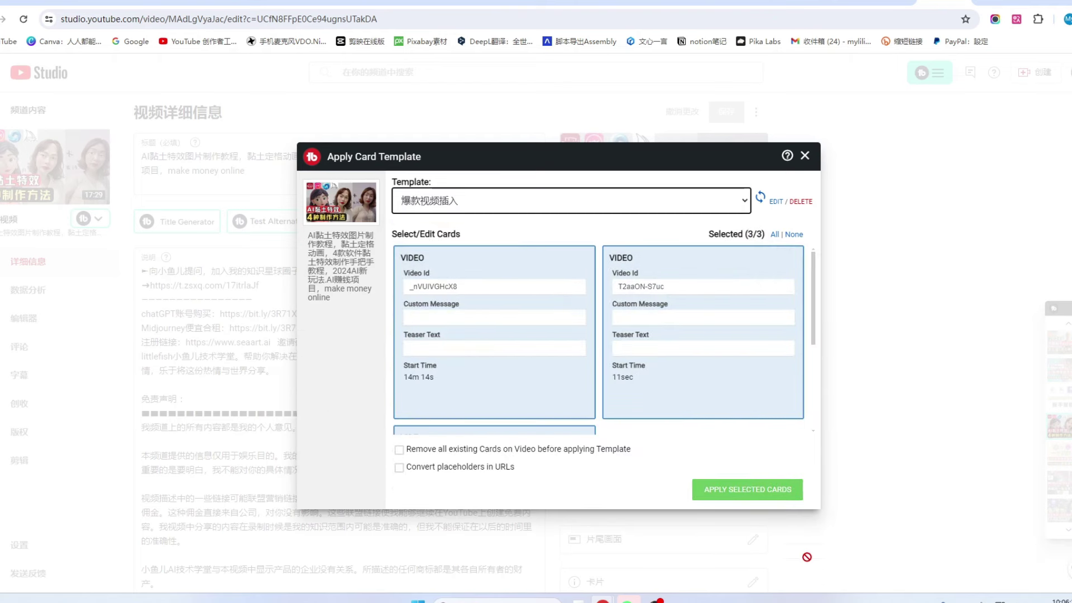
click(740, 488)
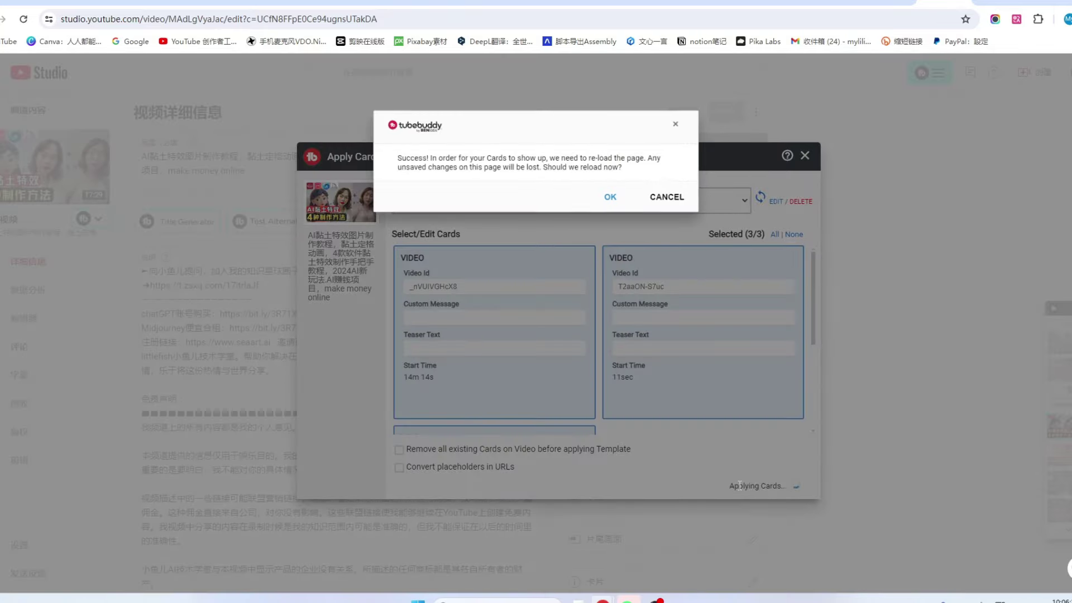
click(608, 201)
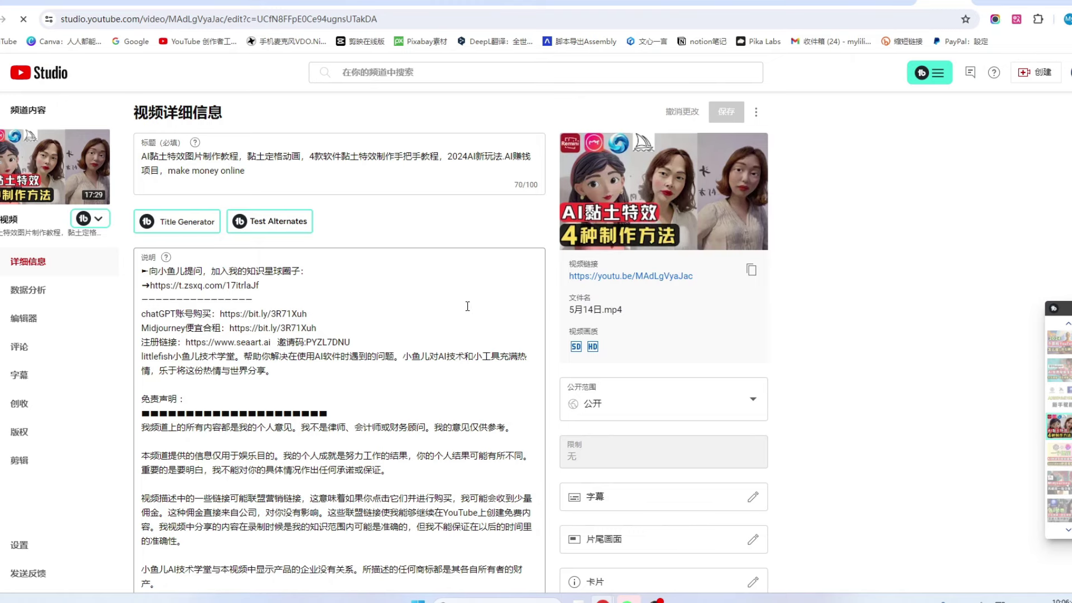
Open the cards editor of the "AI黏土特效图片制作教程" video
scroll(467, 306, down, 10)
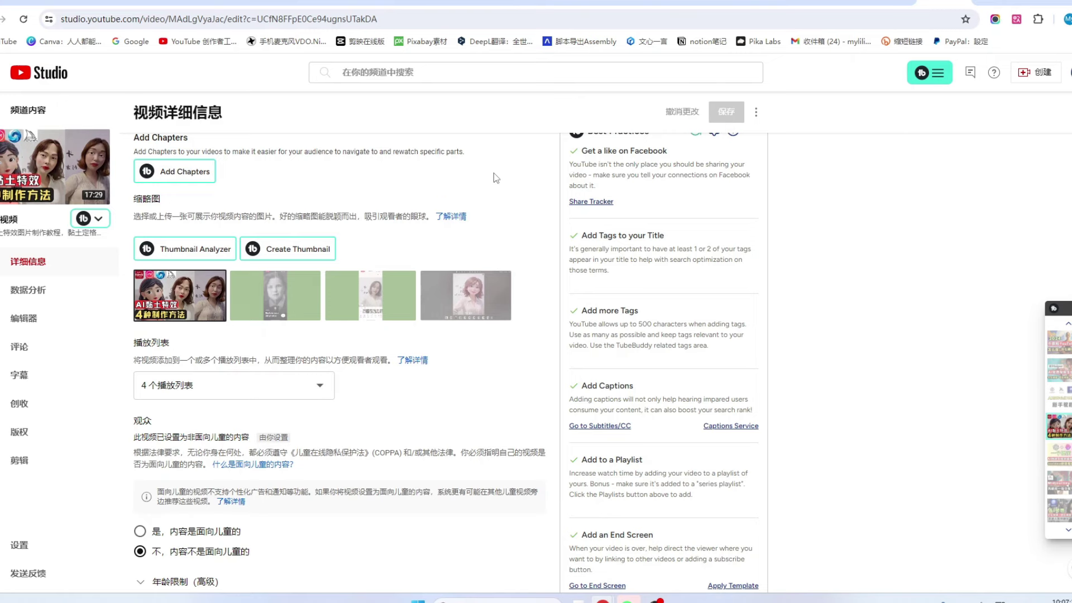
scroll(494, 173, up, 8)
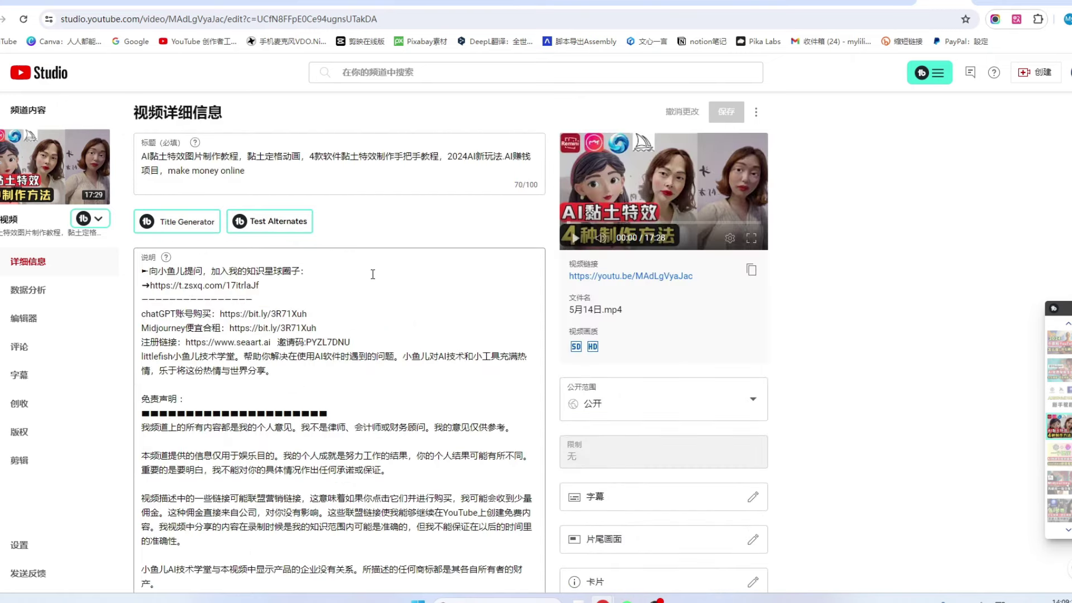
scroll(372, 276, down, 3)
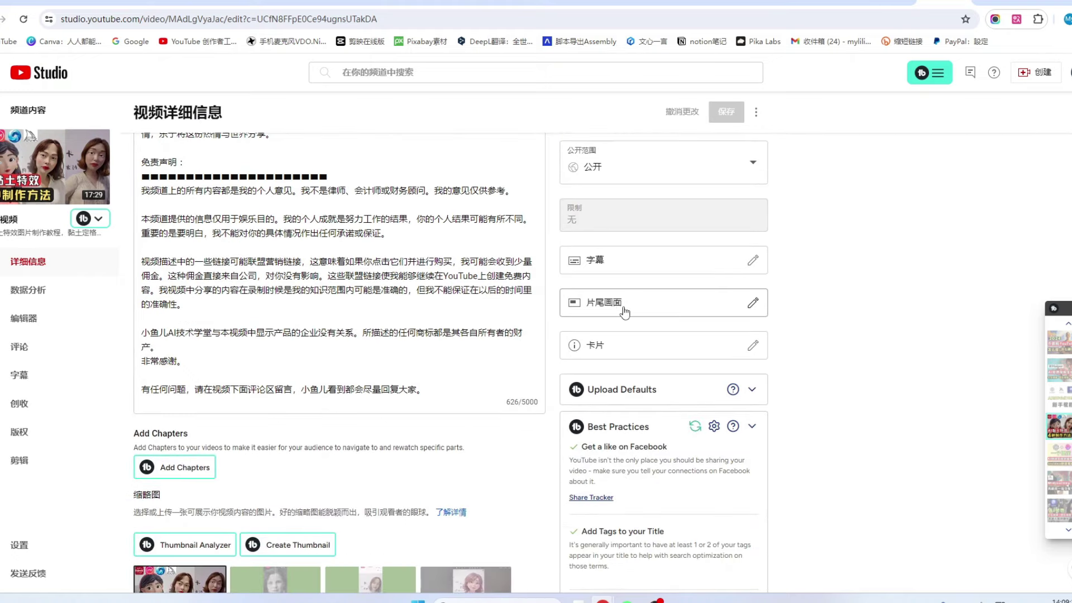
click(694, 307)
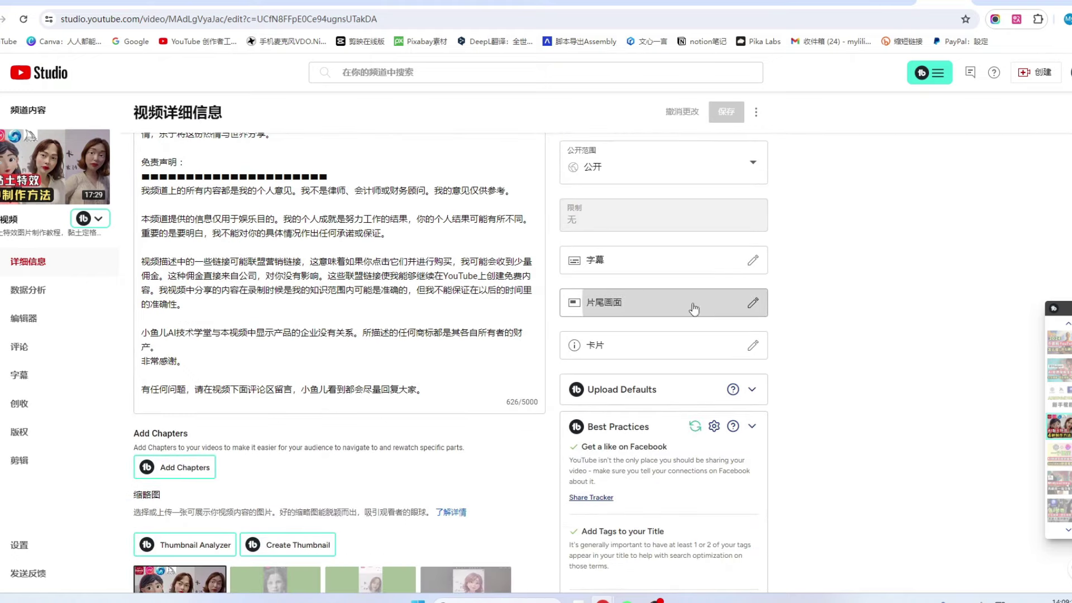
key(Escape)
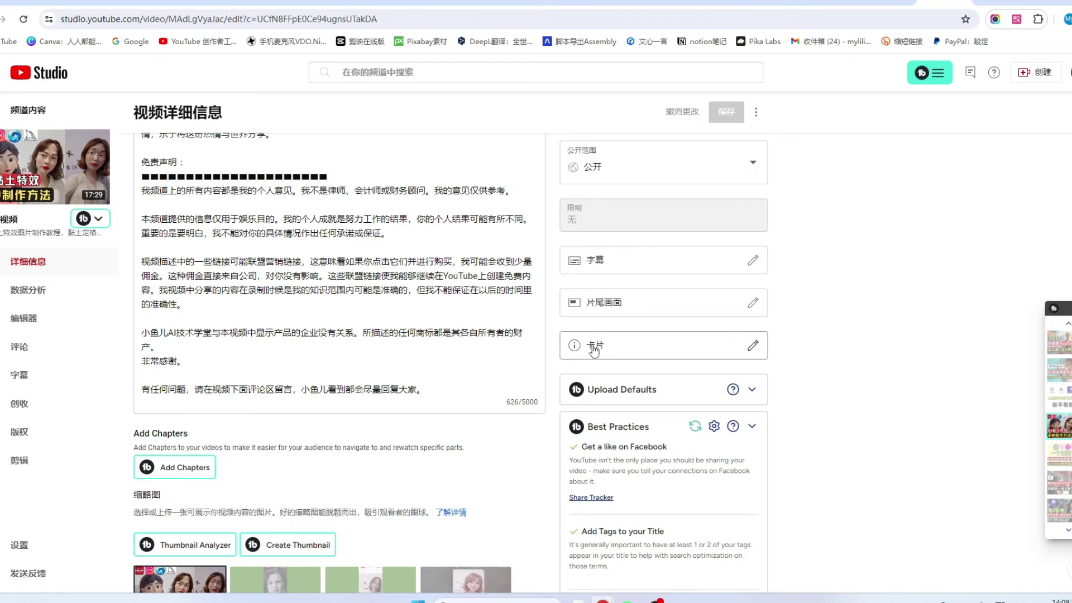
click(622, 346)
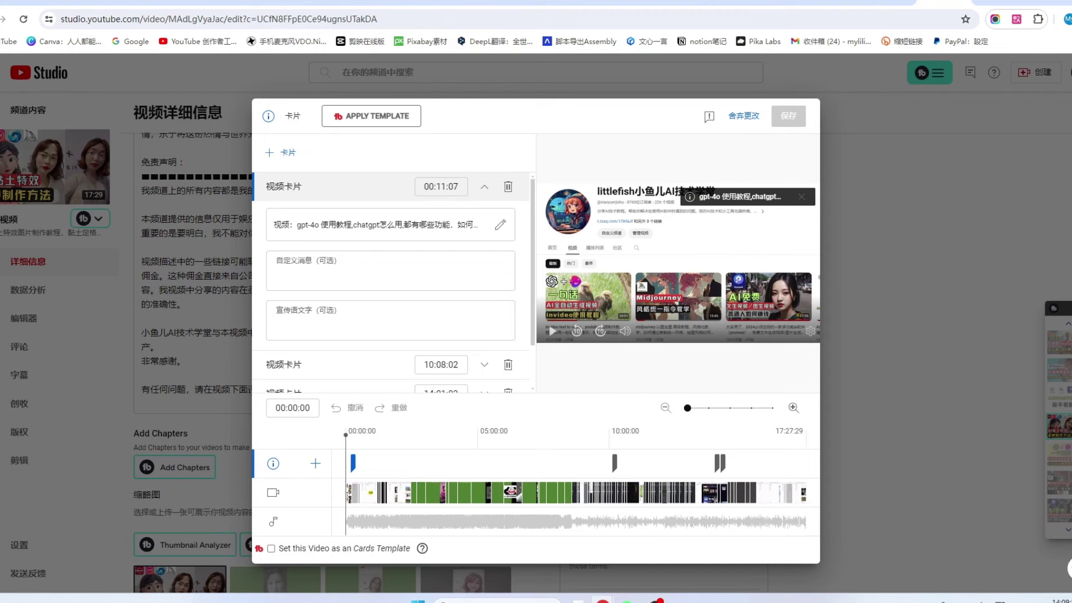
Add a video card at 00:44:15 linking to the "2024最新ChatGPT之GPTs创建和使用教程" video
click(366, 460)
click(288, 153)
click(288, 153)
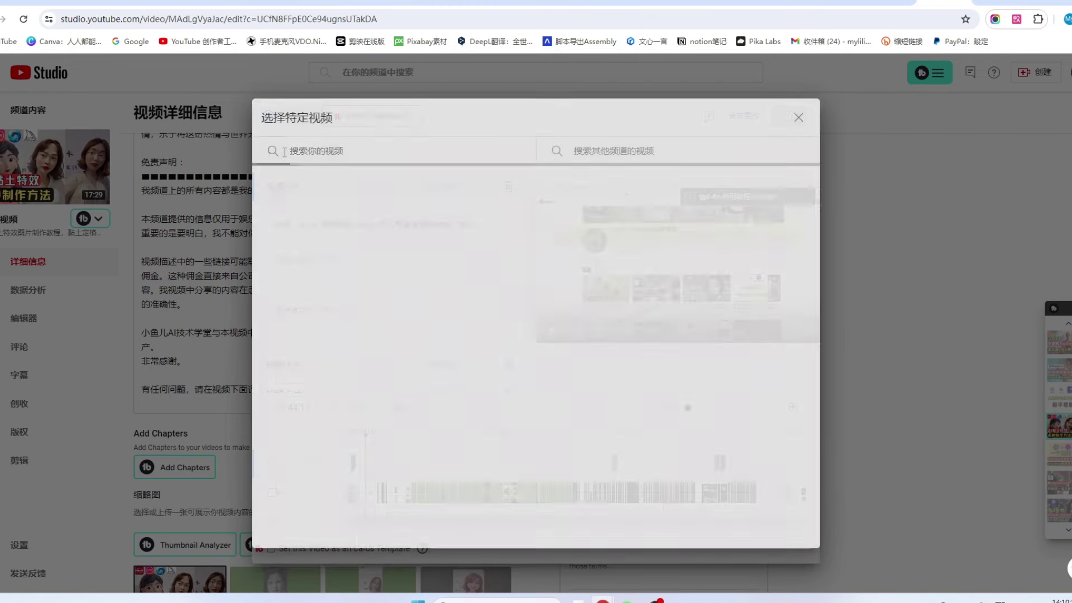
scroll(289, 405, down, 5)
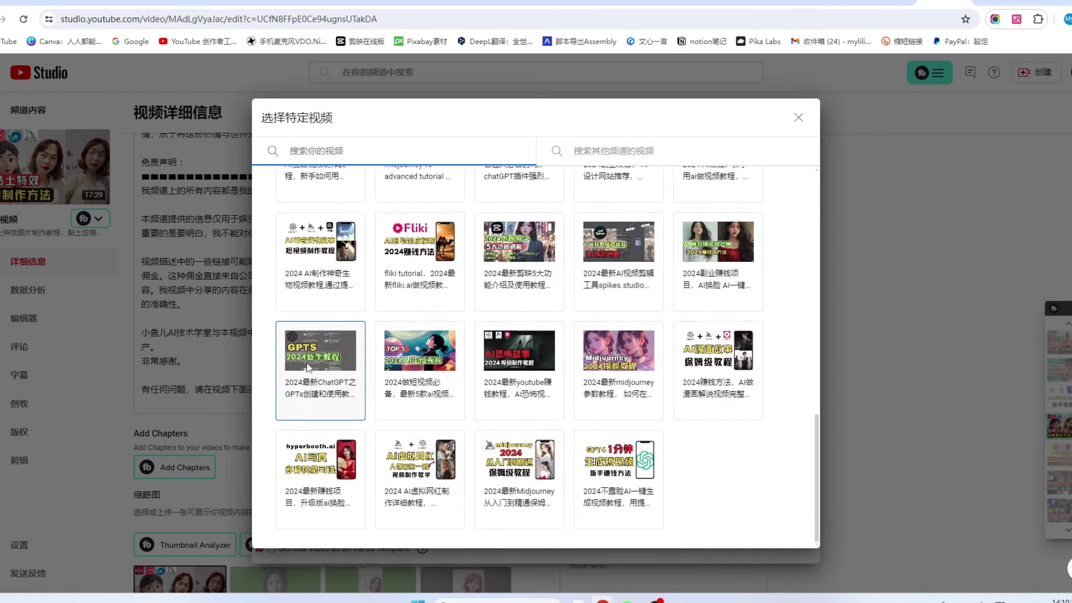
click(307, 377)
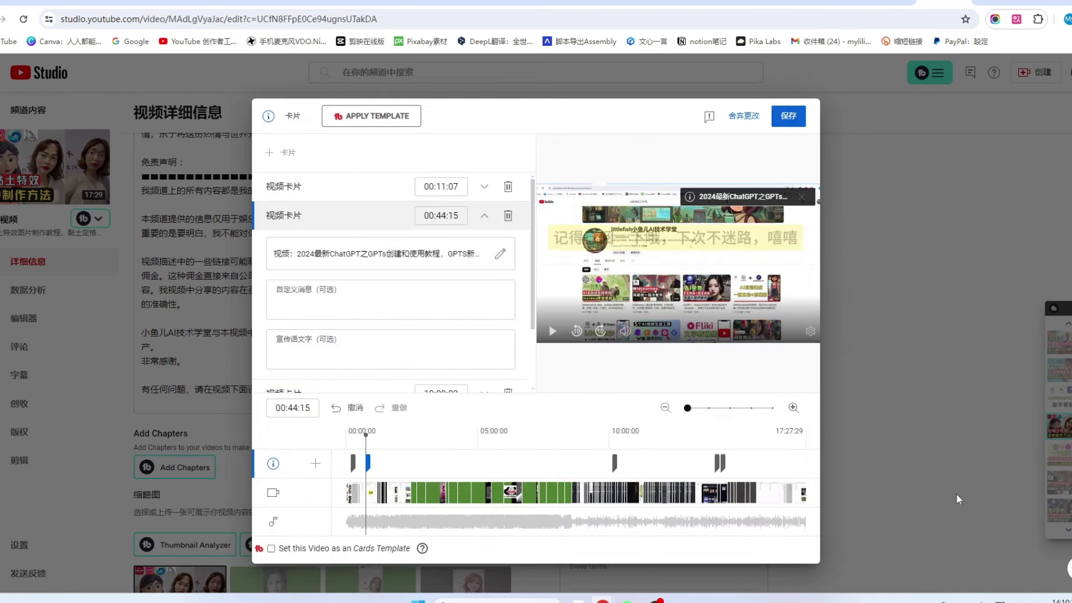
Add video cards to the "小红书新手入门教程" video at 00:13:28 for "gpt-4o 使用教程" and at 17:32:02 for "小红书赚钱手把手教程"
click(803, 458)
mouse_move(288, 152)
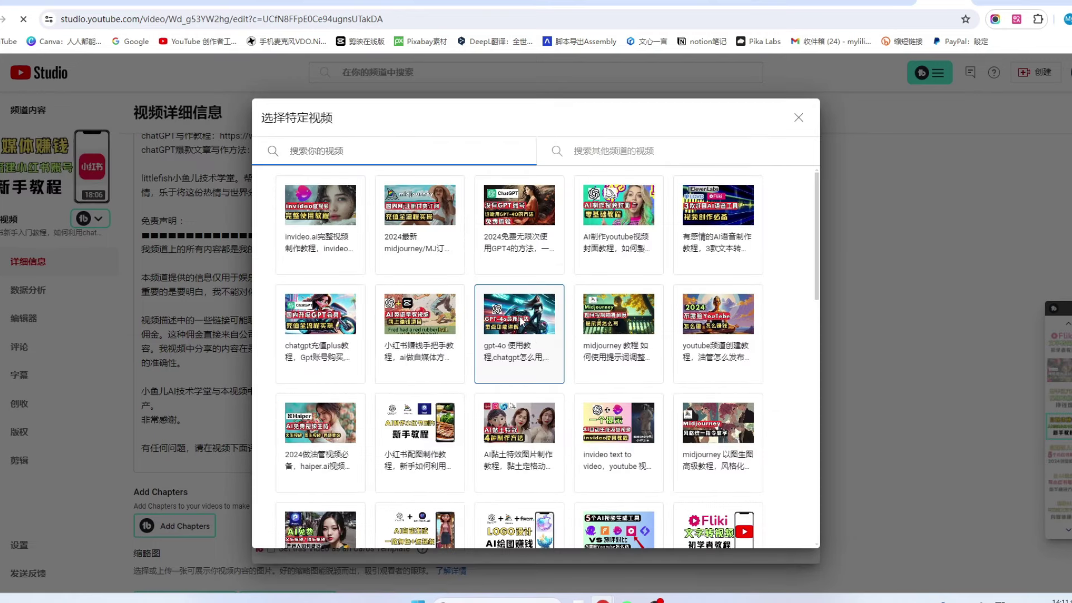
click(519, 316)
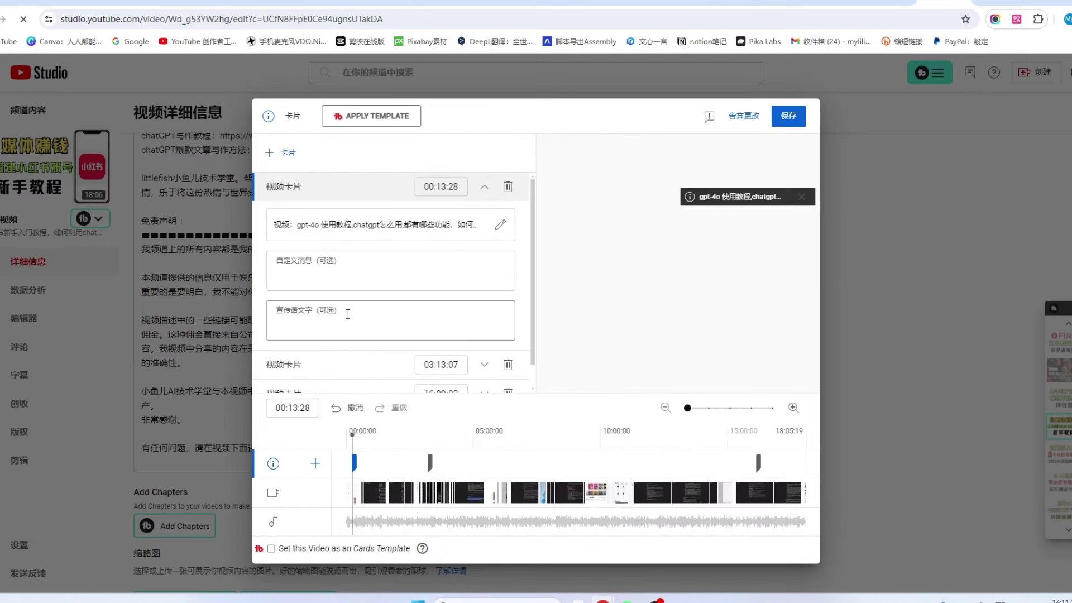
click(792, 497)
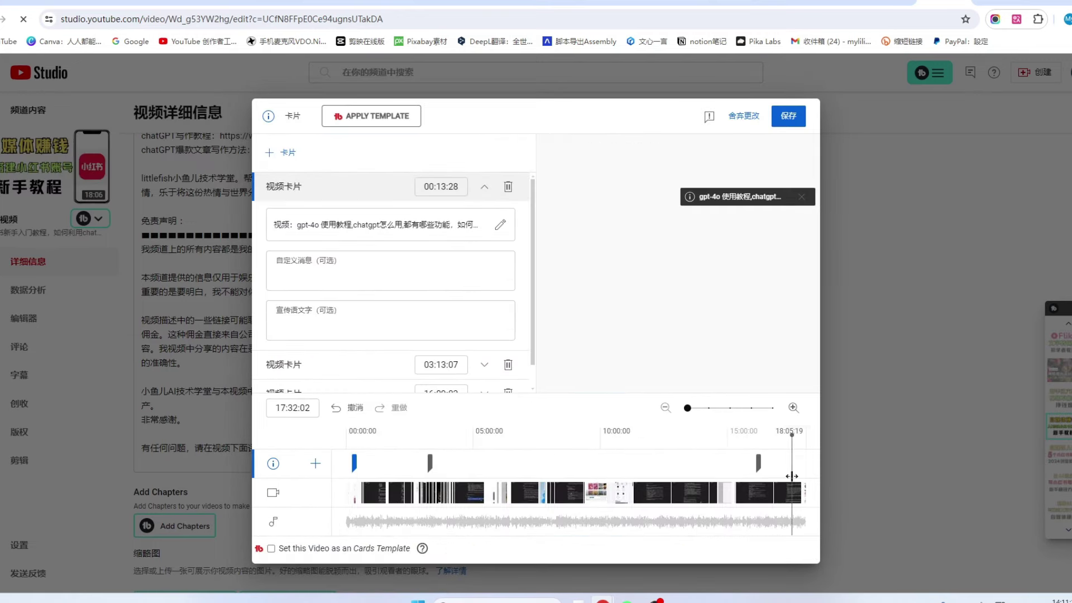
click(288, 152)
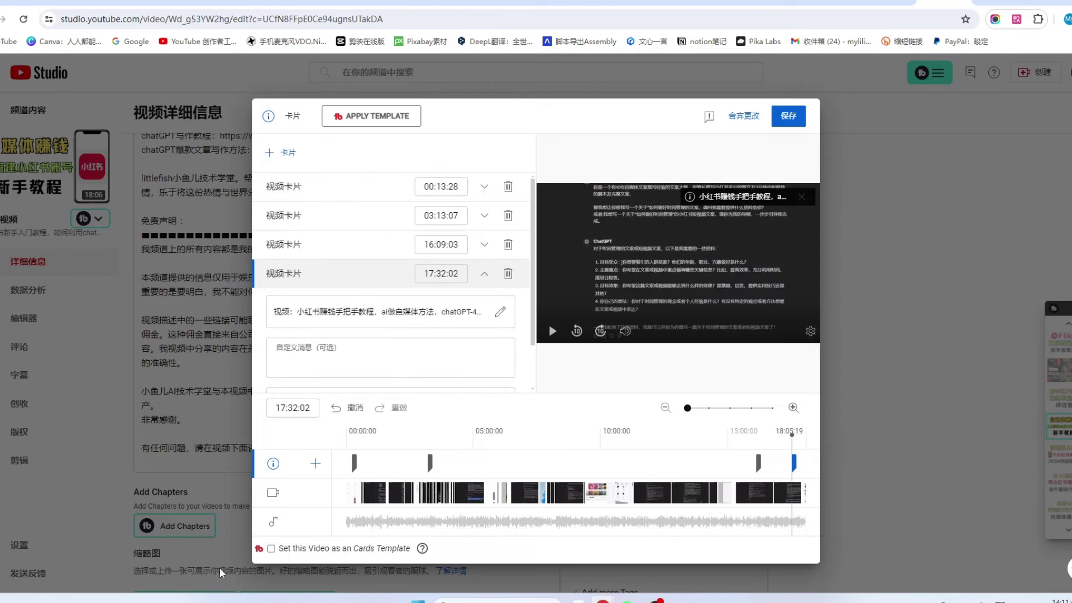
Set the "小红书新手入门教程" video as a cards template named "GPT教程"
click(271, 549)
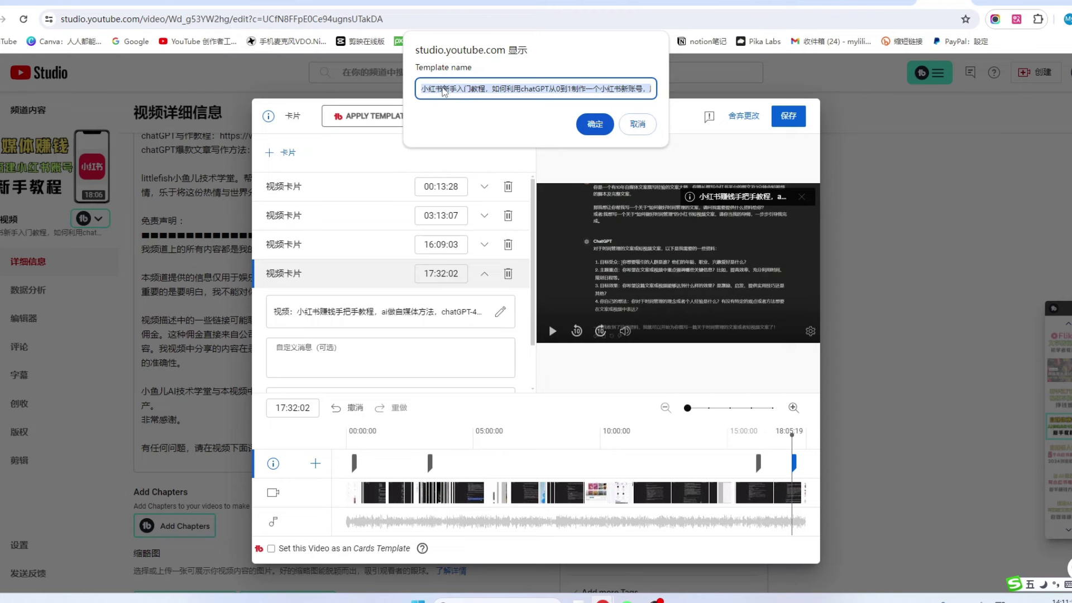
text(GPT教程)
click(595, 124)
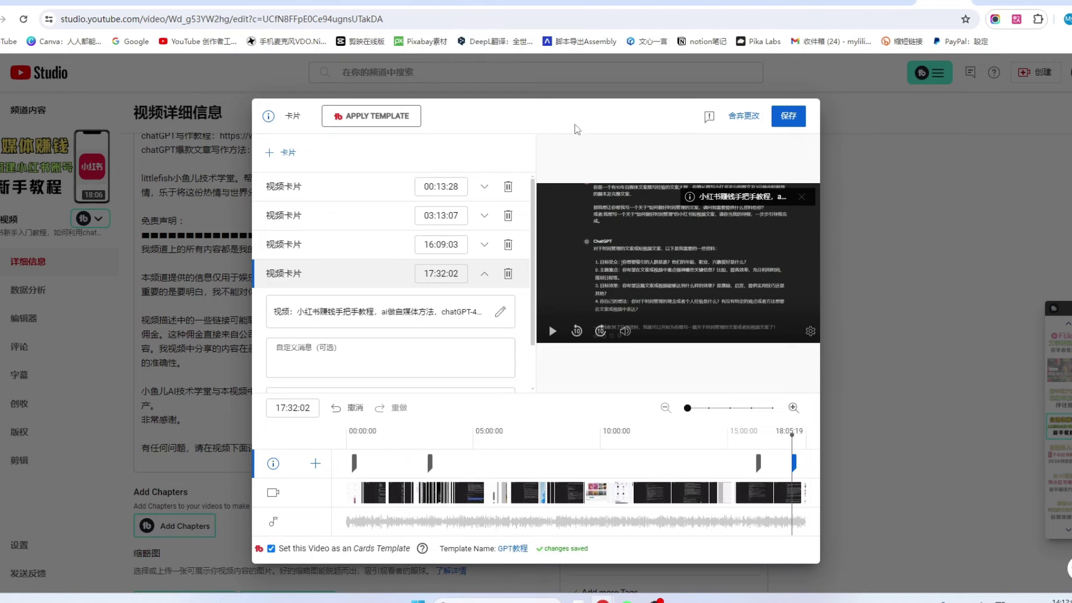
Save the "小红书新手入门教程" video's cards and apply all the cards of the "GPT教程" card template to it
click(789, 116)
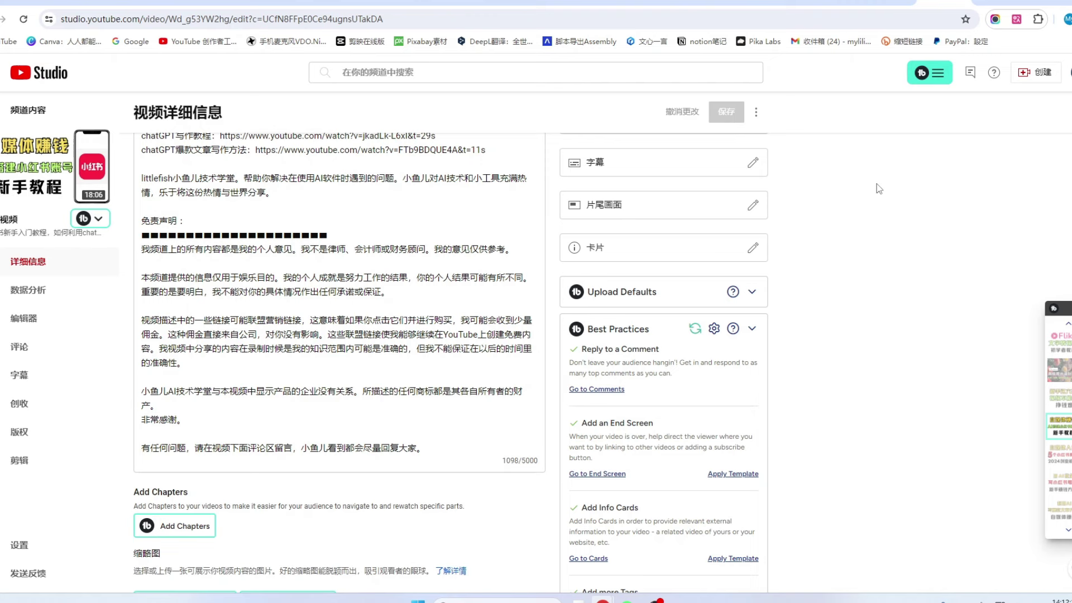
click(95, 219)
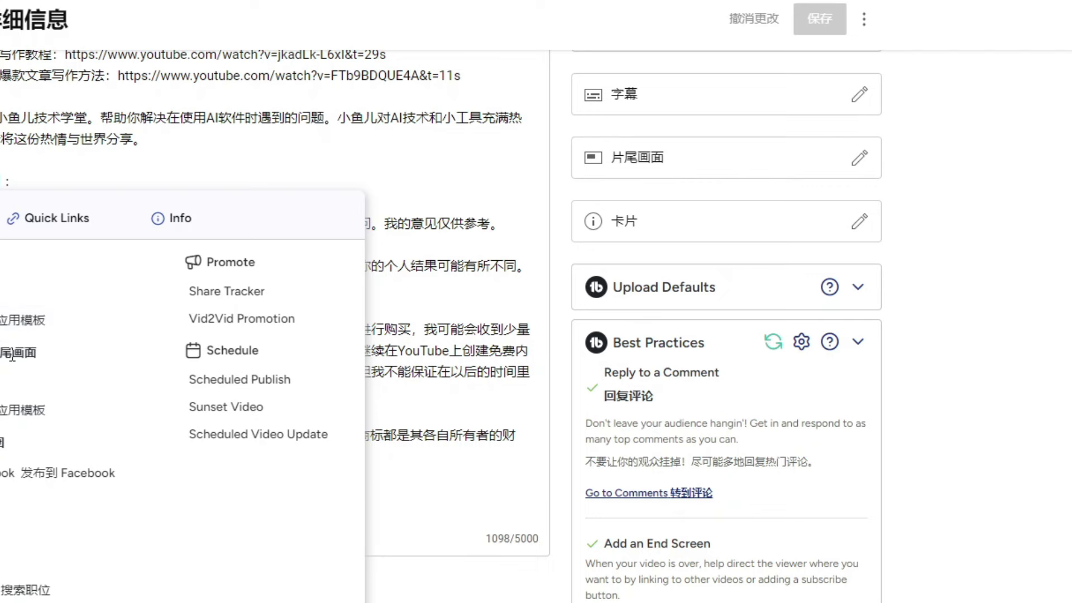
click(152, 312)
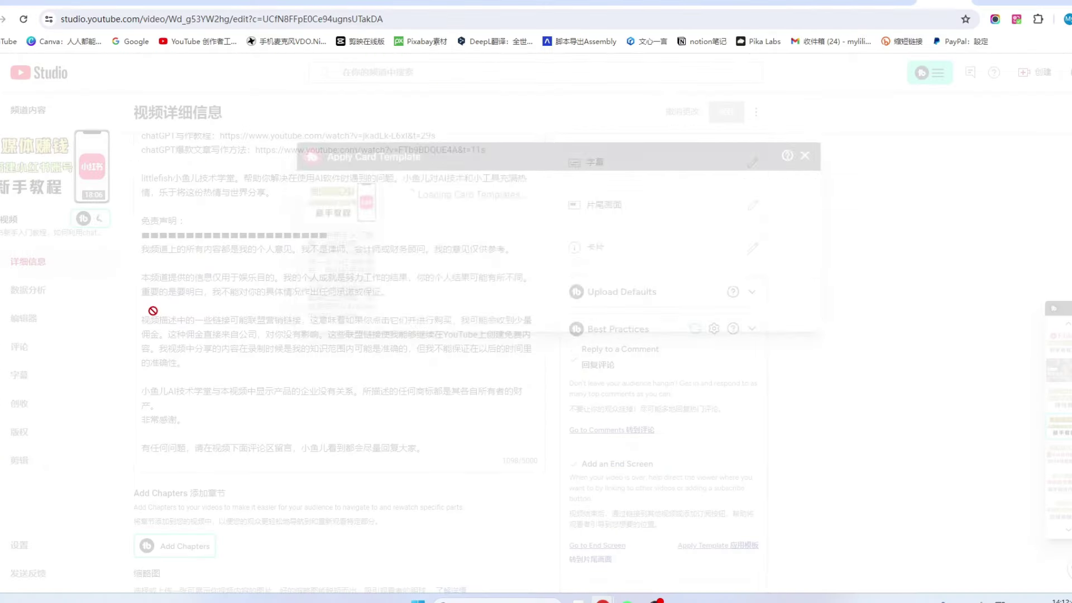
click(442, 202)
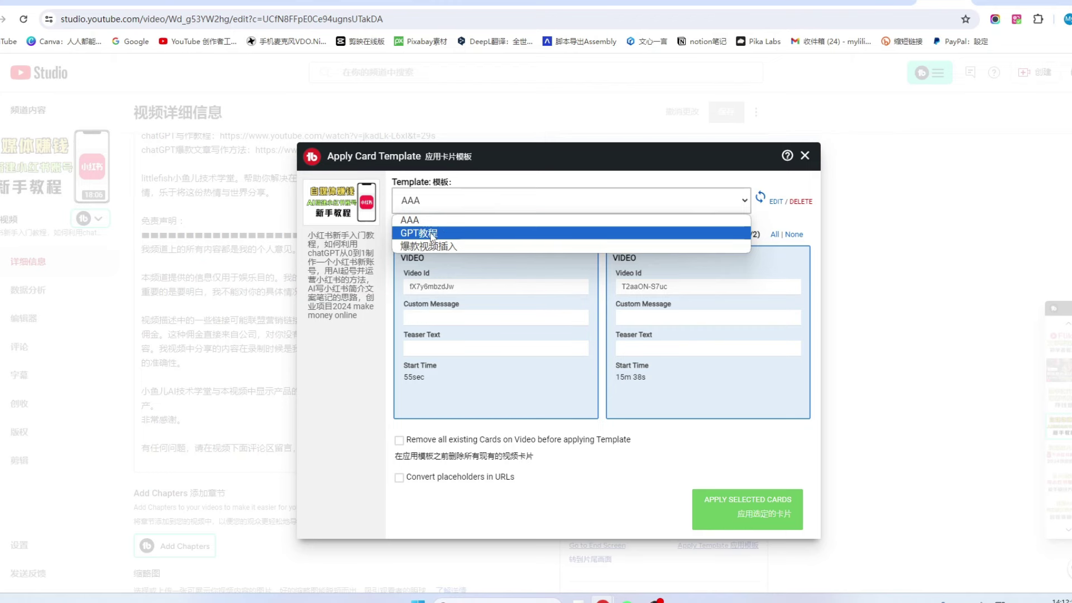
click(433, 235)
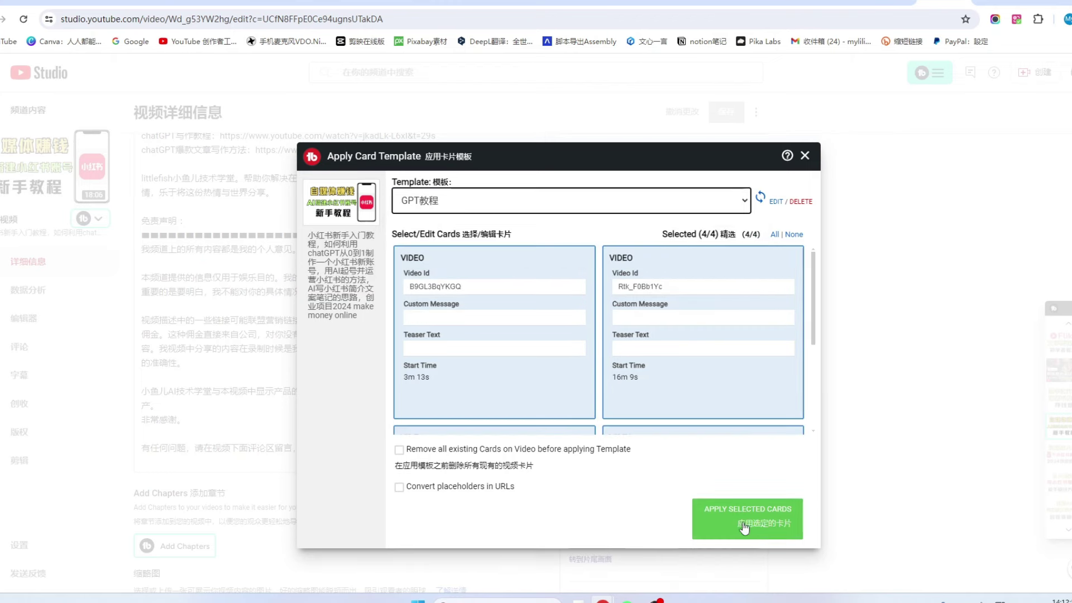
click(748, 529)
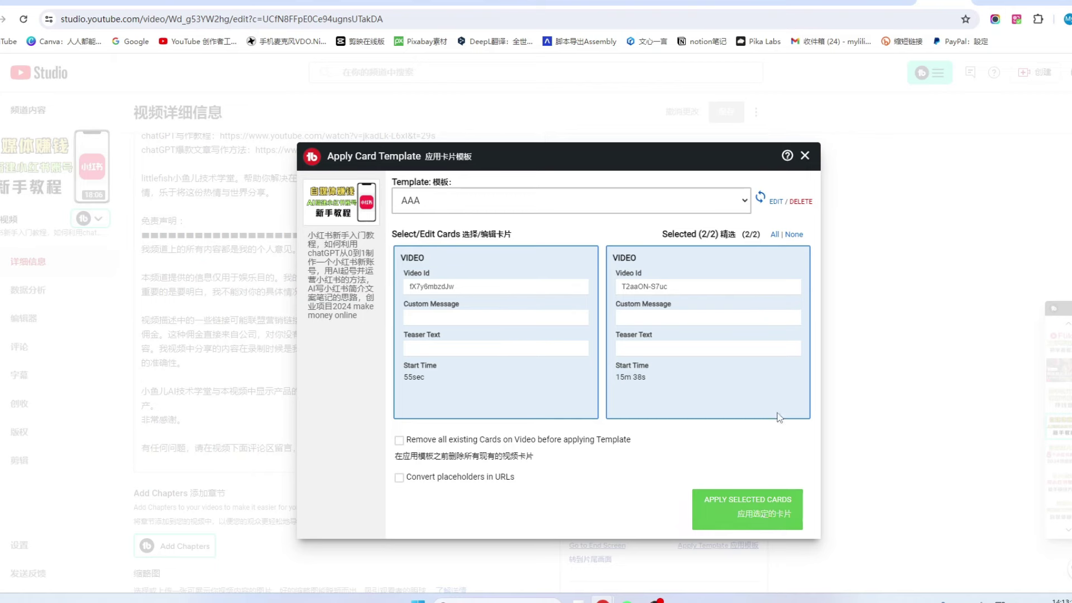
click(804, 156)
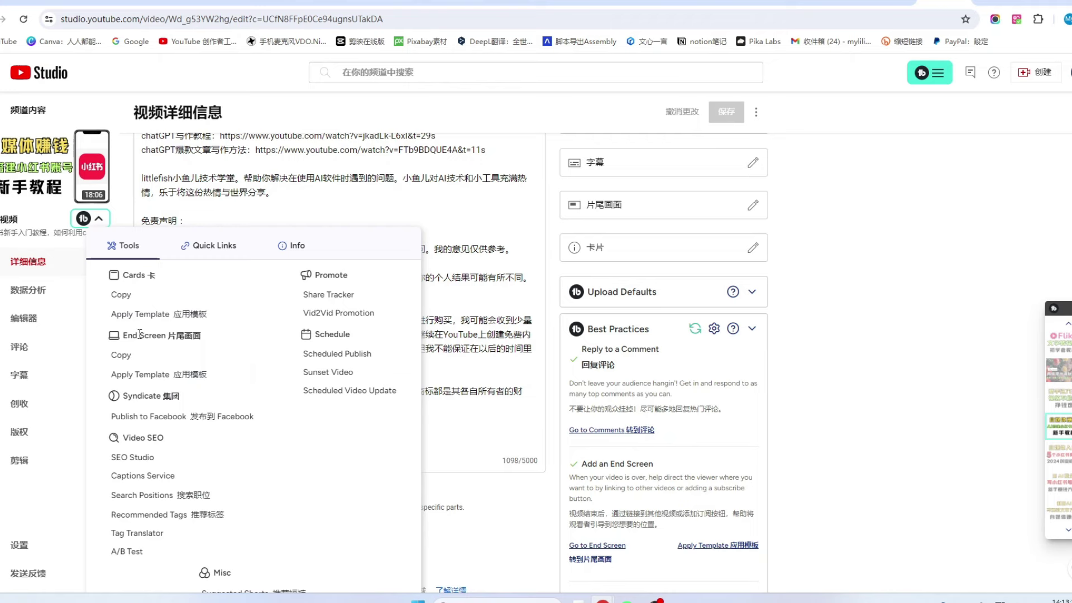
Check the available end screen templates and set the "小红书新手入门教程" video as an end screen template named "片尾推荐"
click(148, 376)
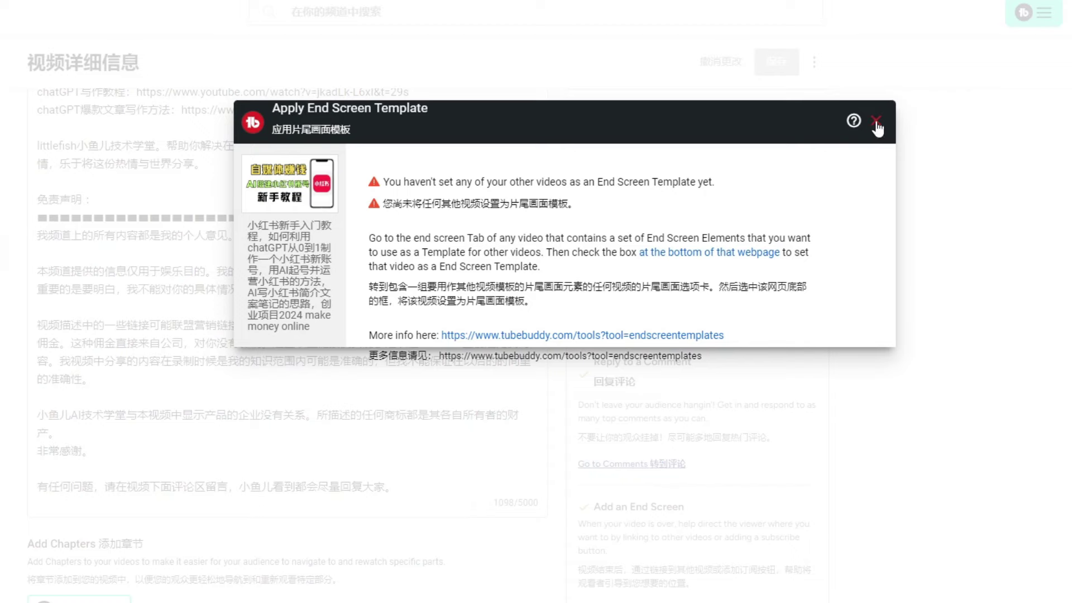
click(875, 122)
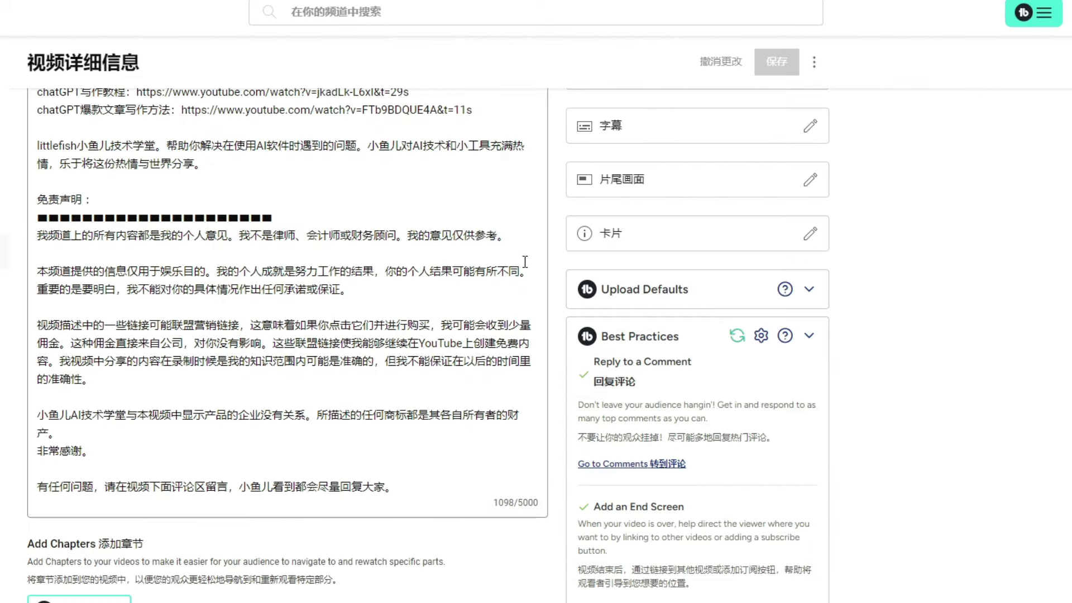
scroll(726, 235, up, 1)
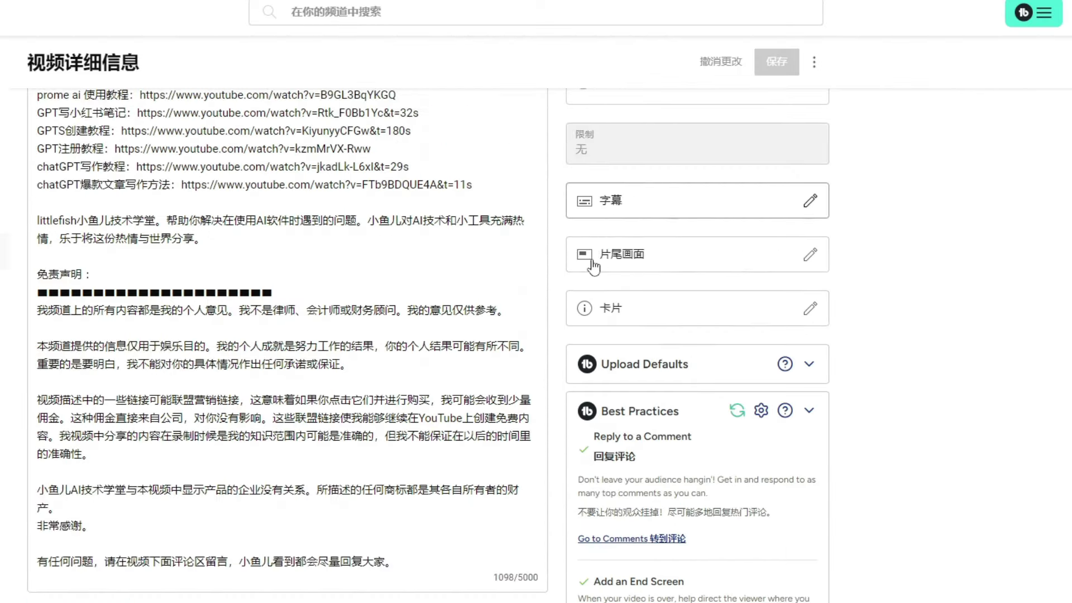
click(722, 261)
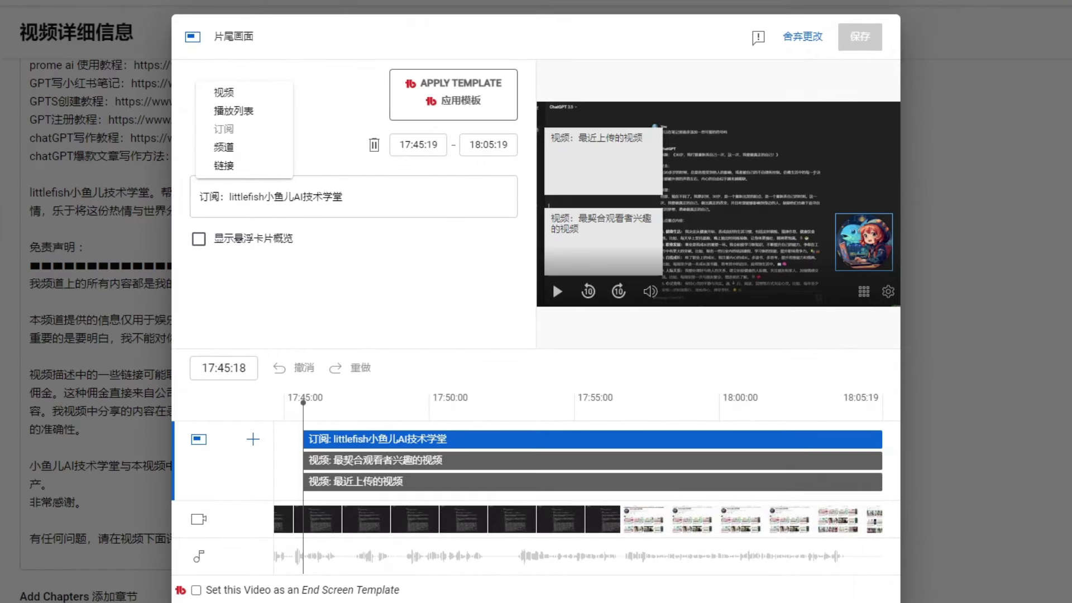
click(197, 597)
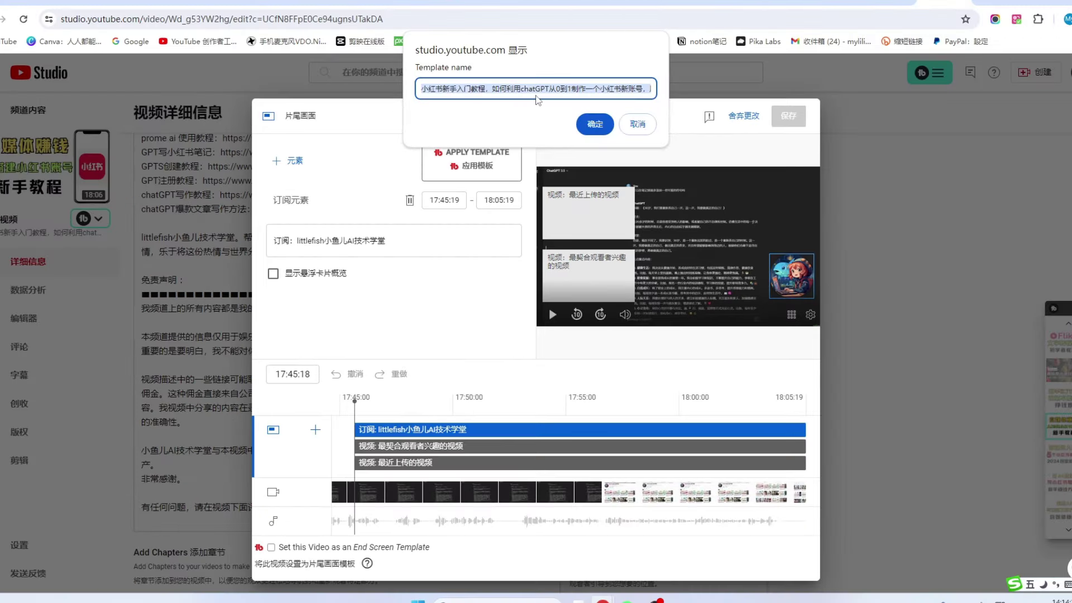
text(片尾推荐)
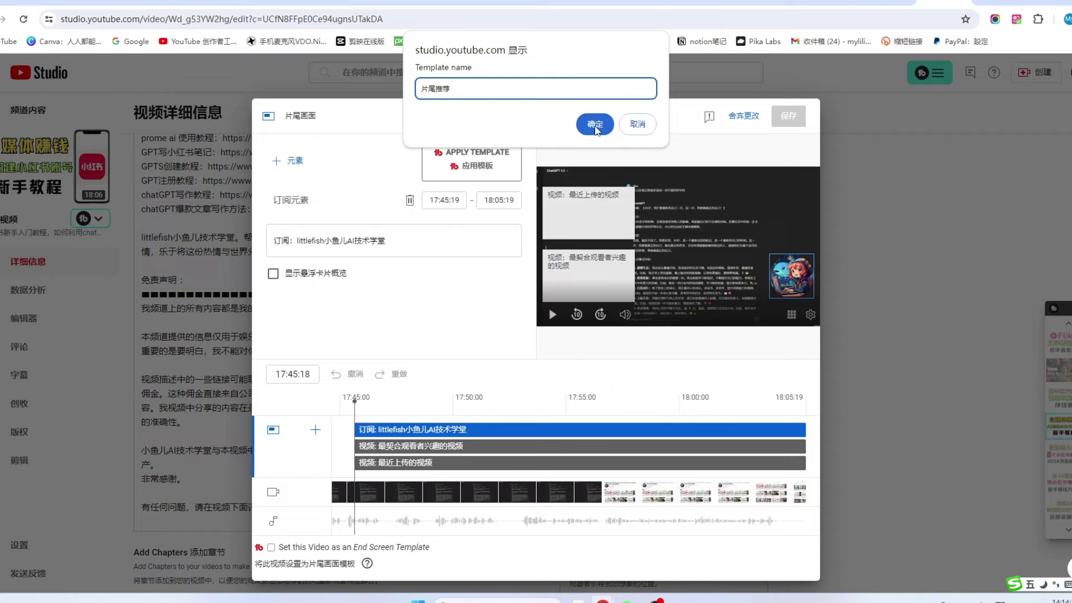
click(596, 125)
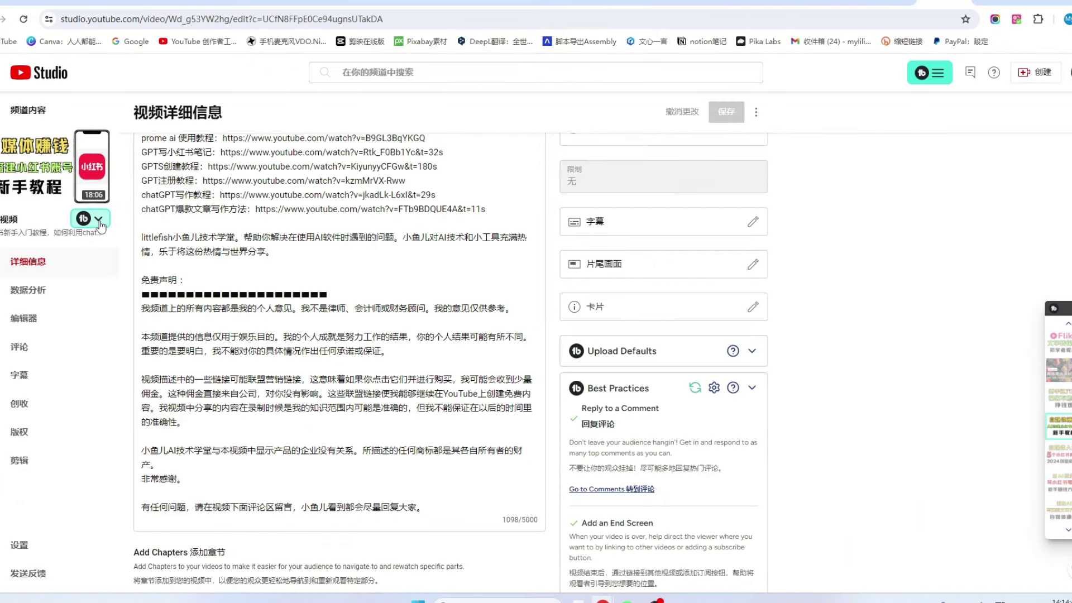
Review the elements of the "片尾推荐" end screen template and apply all of them to the current video
click(97, 219)
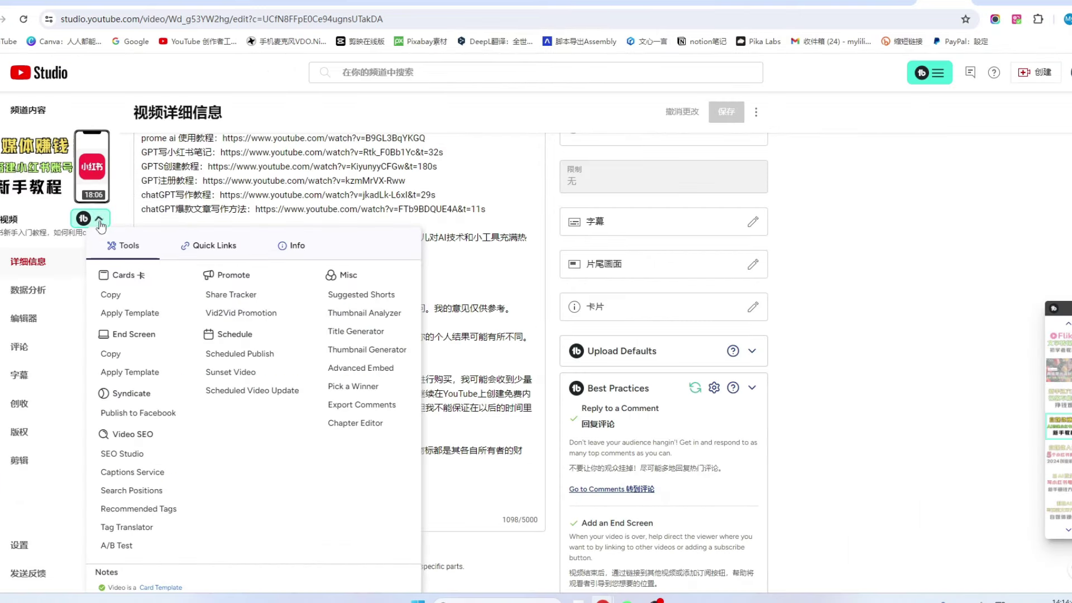
click(143, 374)
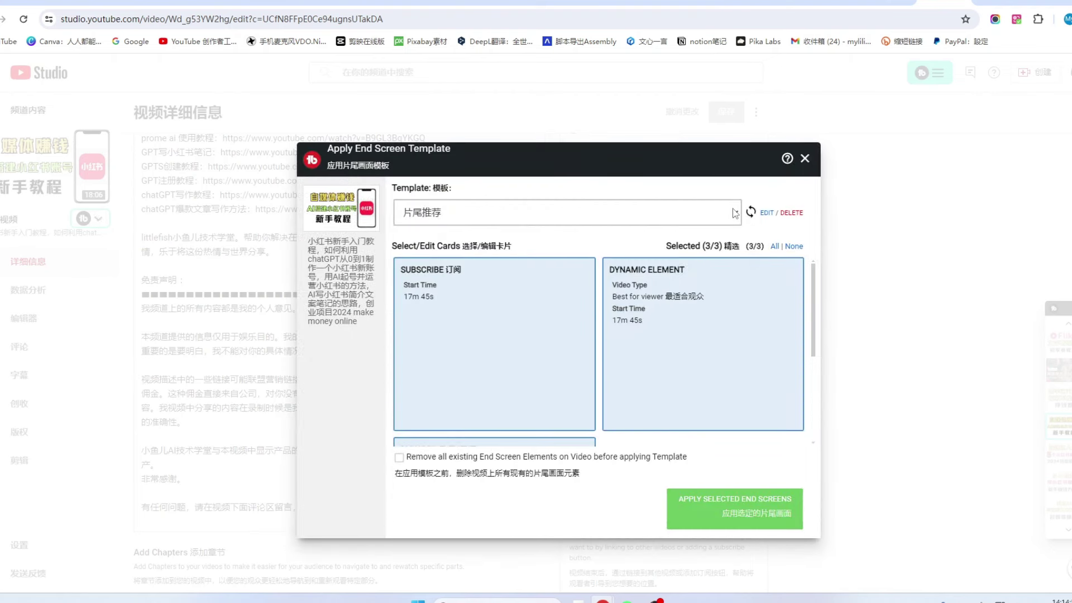
click(735, 212)
click(431, 235)
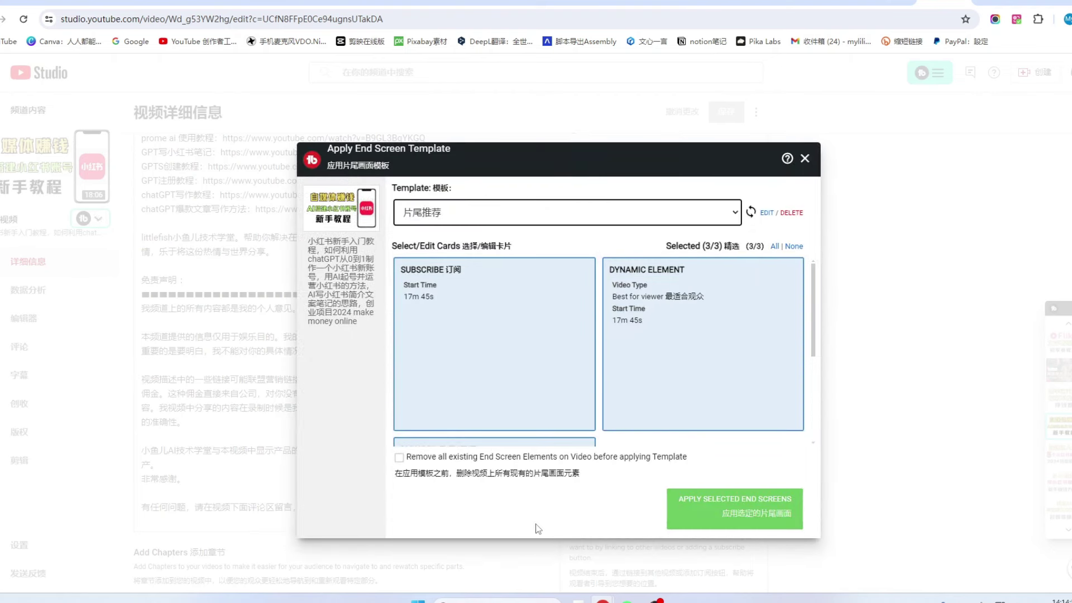
scroll(601, 367, down, 3)
scroll(601, 367, up, 2)
scroll(601, 367, up, 2)
scroll(601, 365, down, 3)
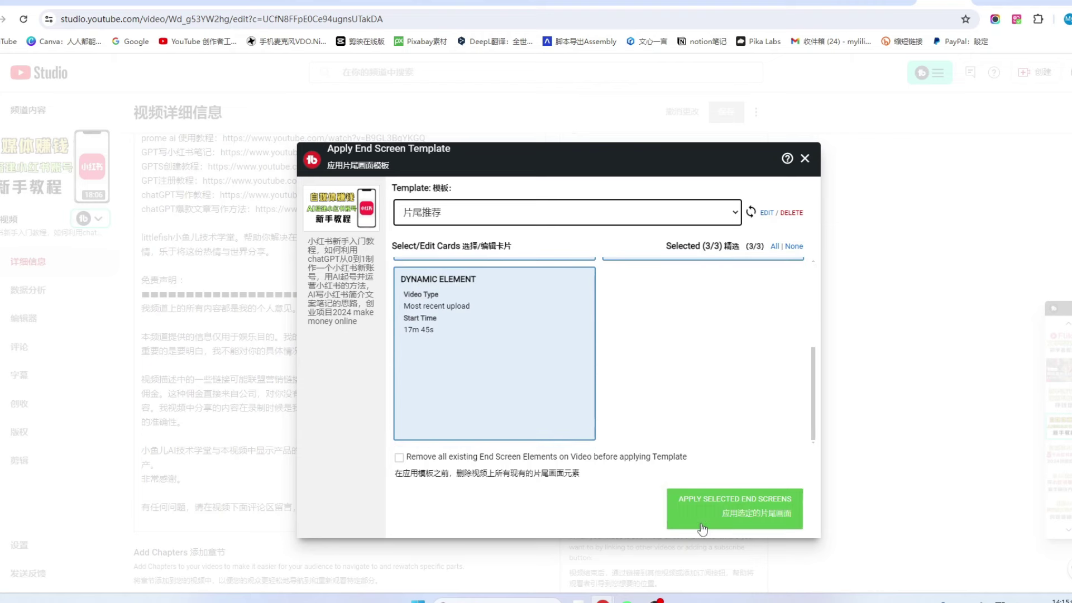
click(762, 519)
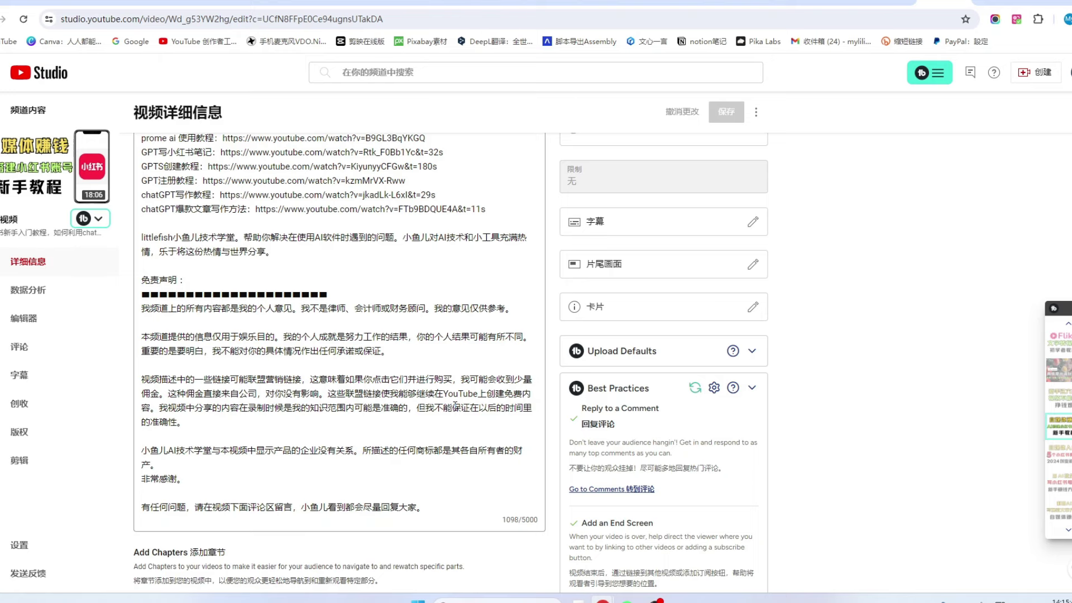
scroll(421, 337, down, 5)
click(91, 219)
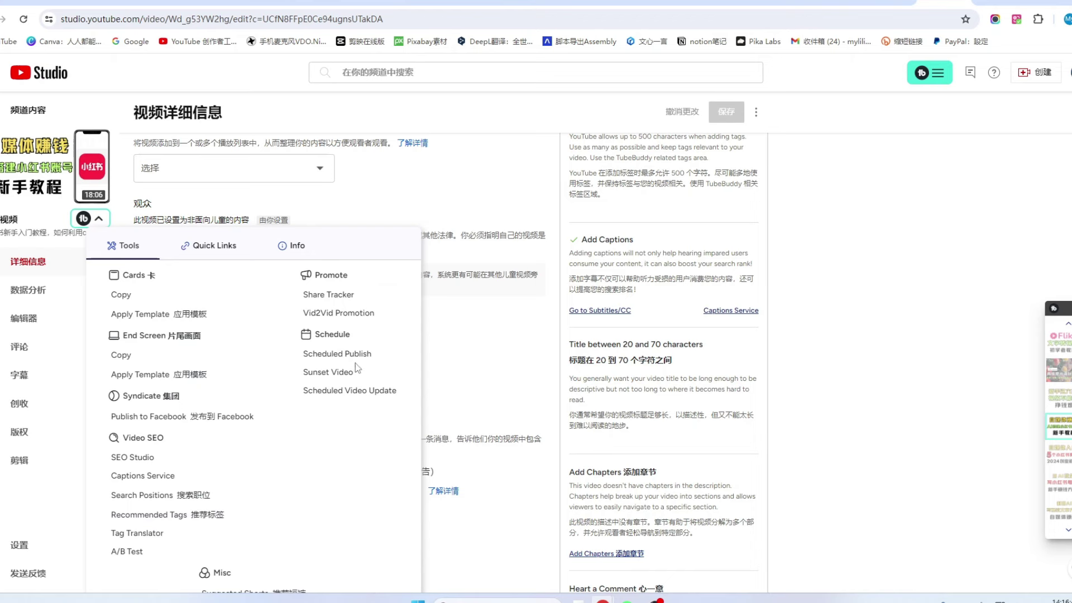
click(482, 356)
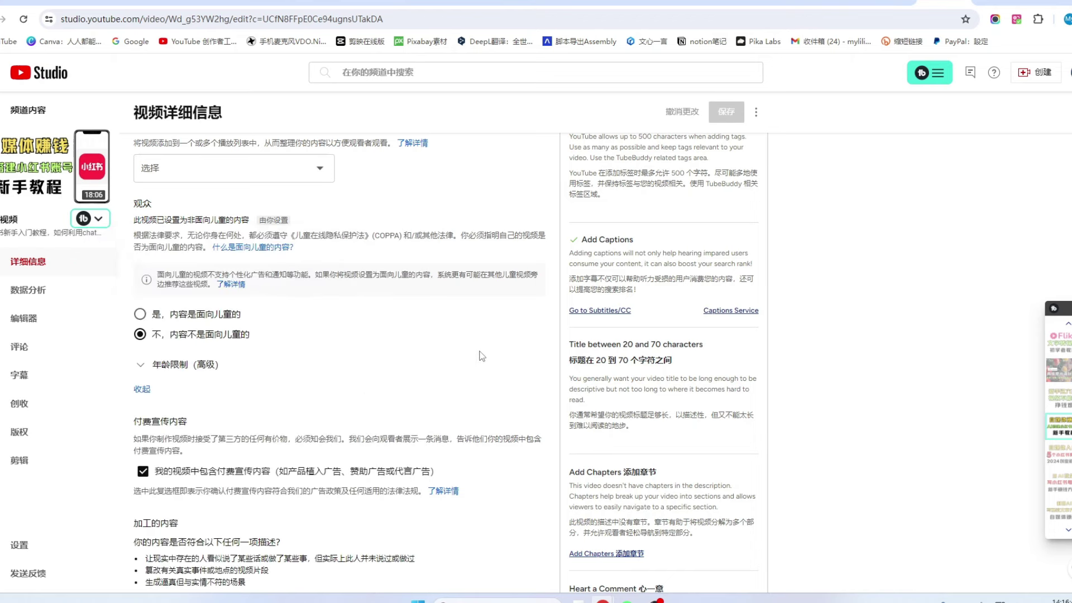
click(98, 220)
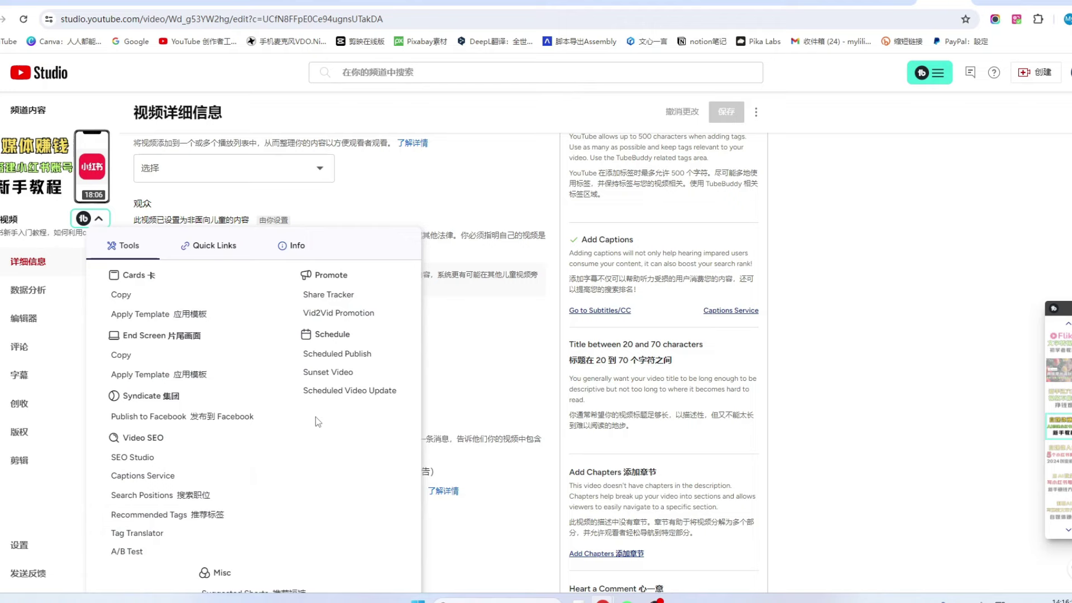
click(434, 340)
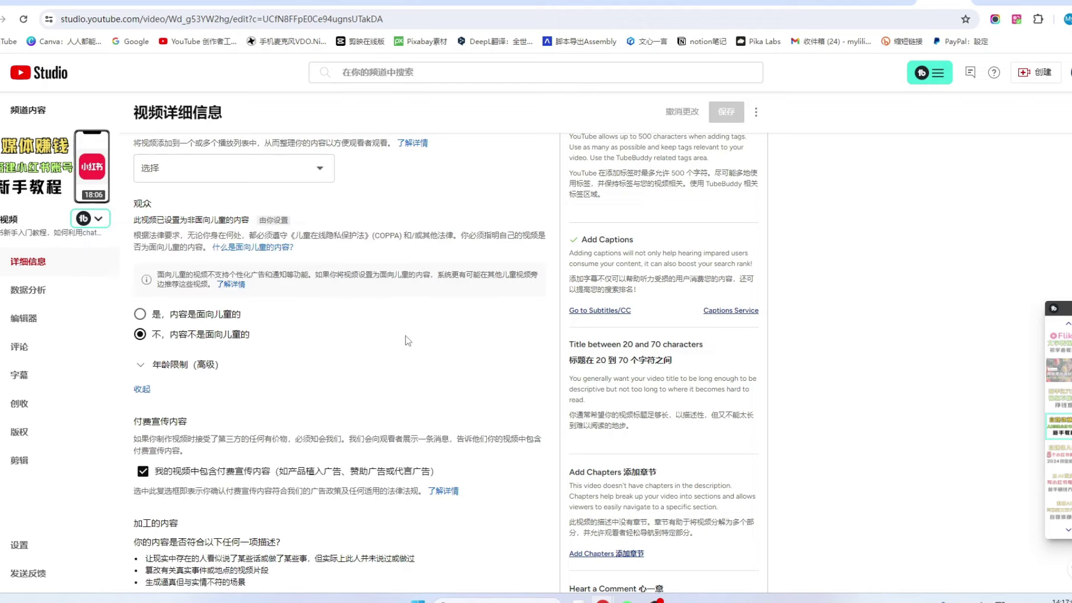
Leave the video details and open the playlists list in the channel content
scroll(405, 336, up, 10)
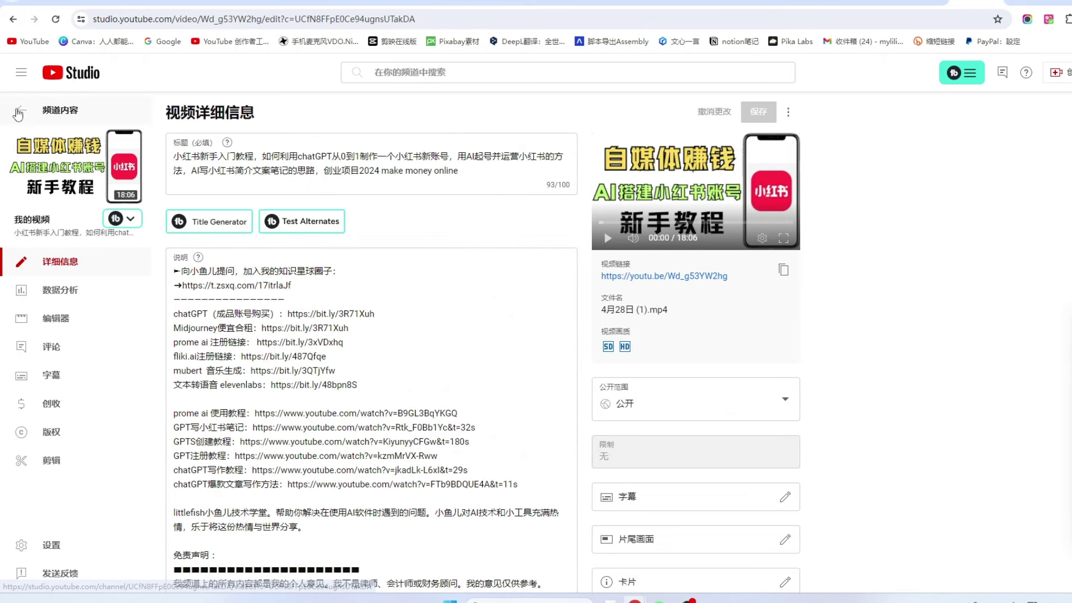
click(18, 112)
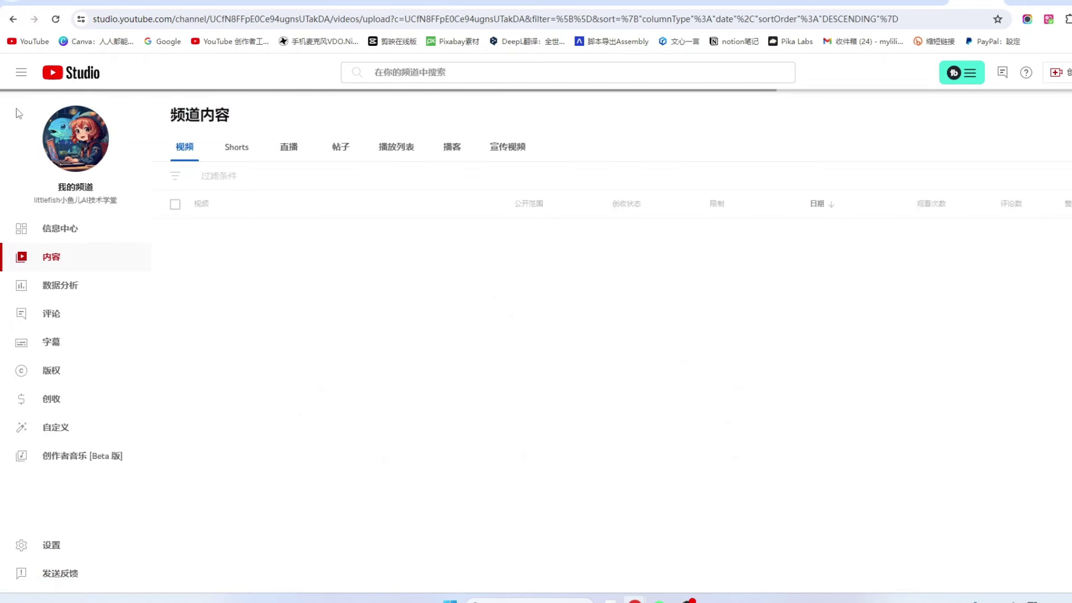
click(401, 150)
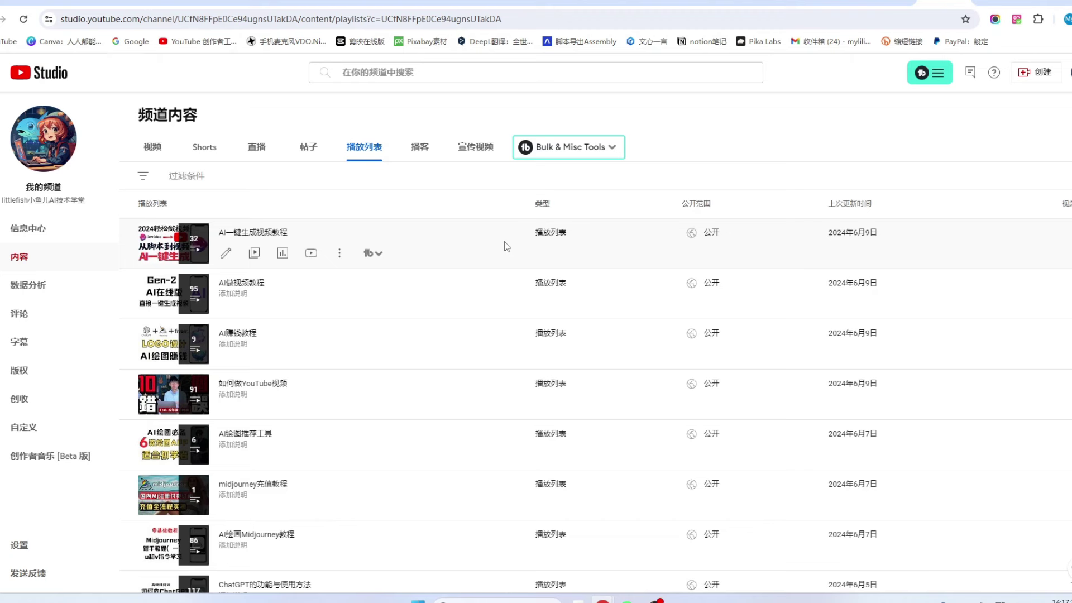
Examine the privacy, video ordering and video removal options in Playlist Actions for the "AI一键生成视频教程" playlist
click(374, 256)
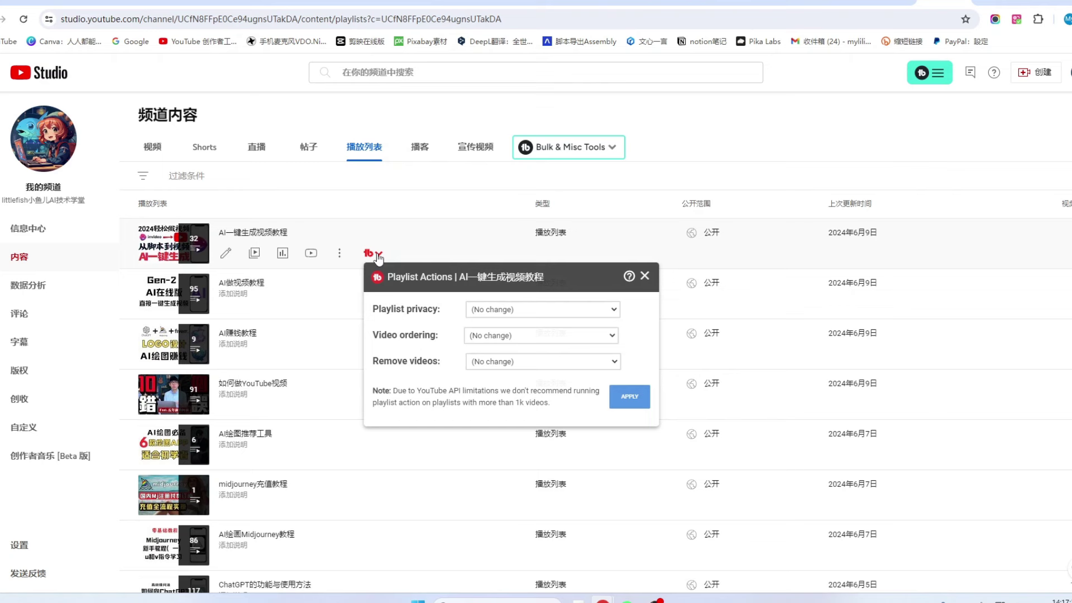
click(615, 311)
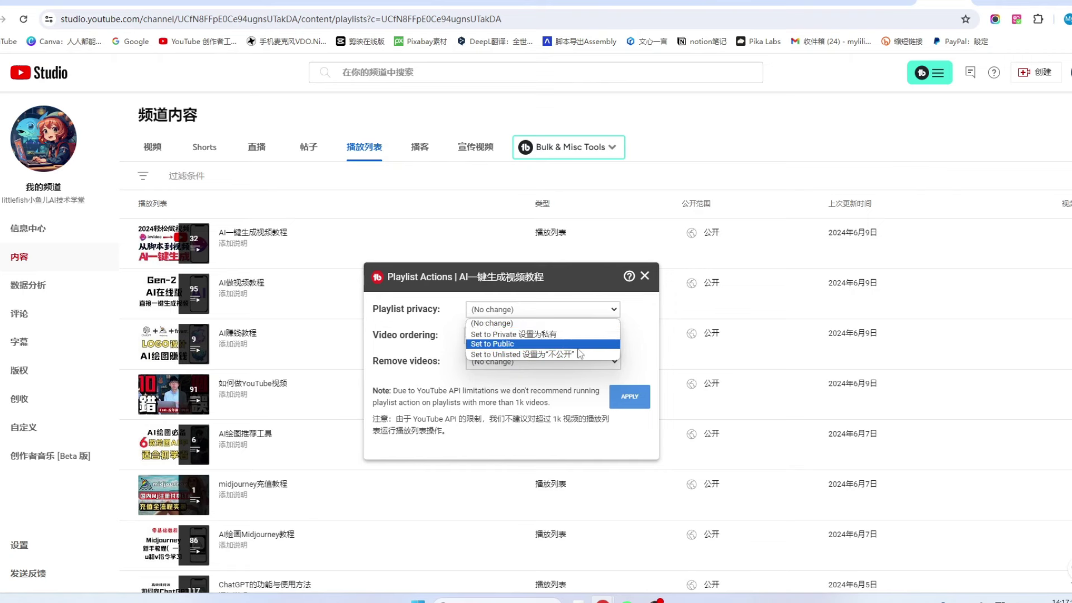
click(613, 335)
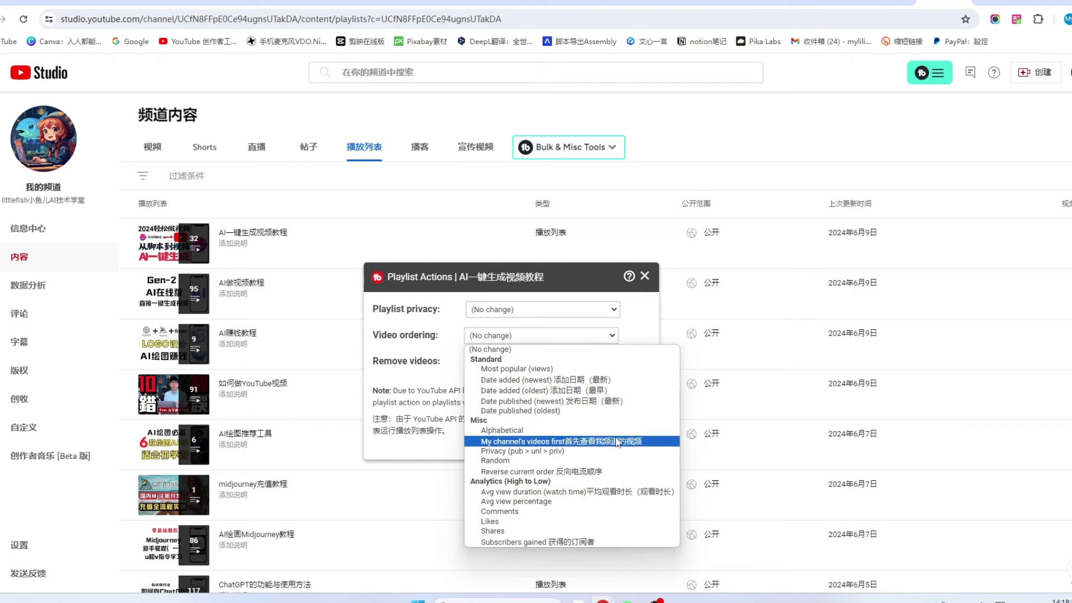
click(543, 361)
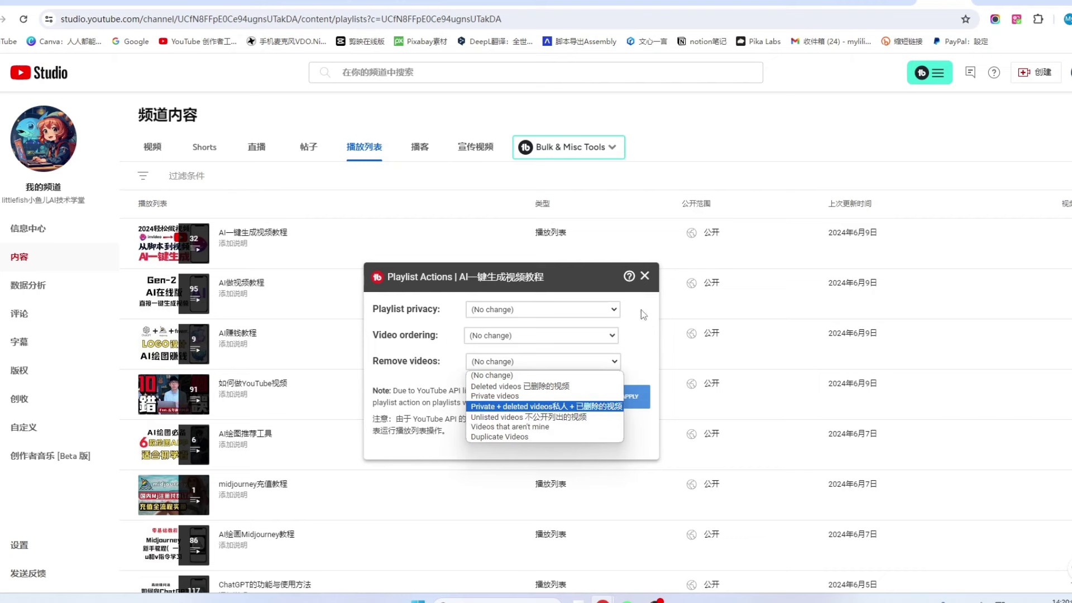
click(612, 351)
click(645, 276)
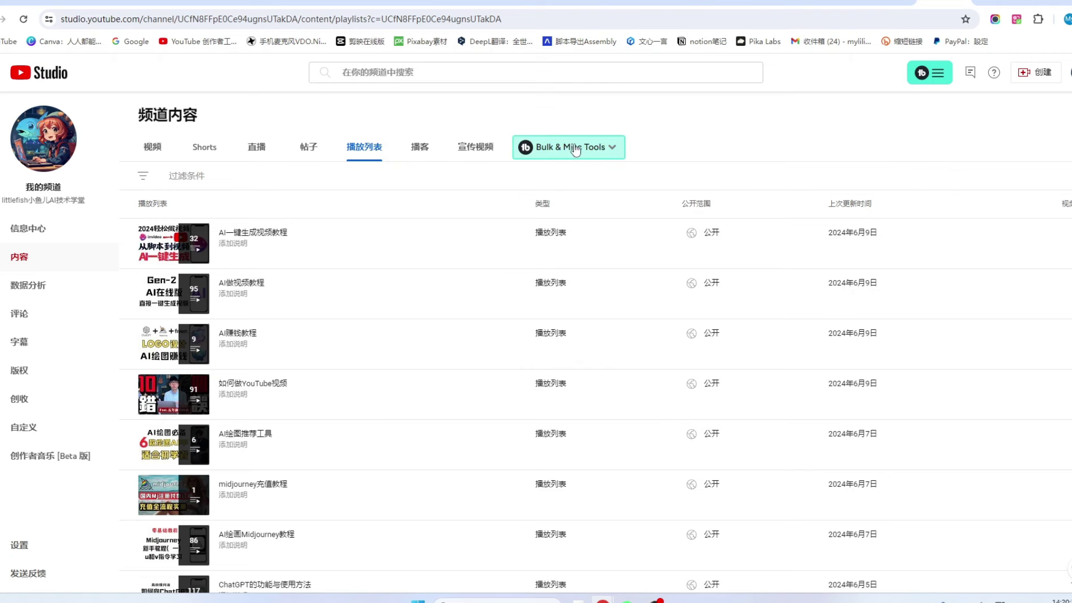
Set up a bulk find and replace that changes "AI" to "人工智能" in video titles and descriptions
click(617, 152)
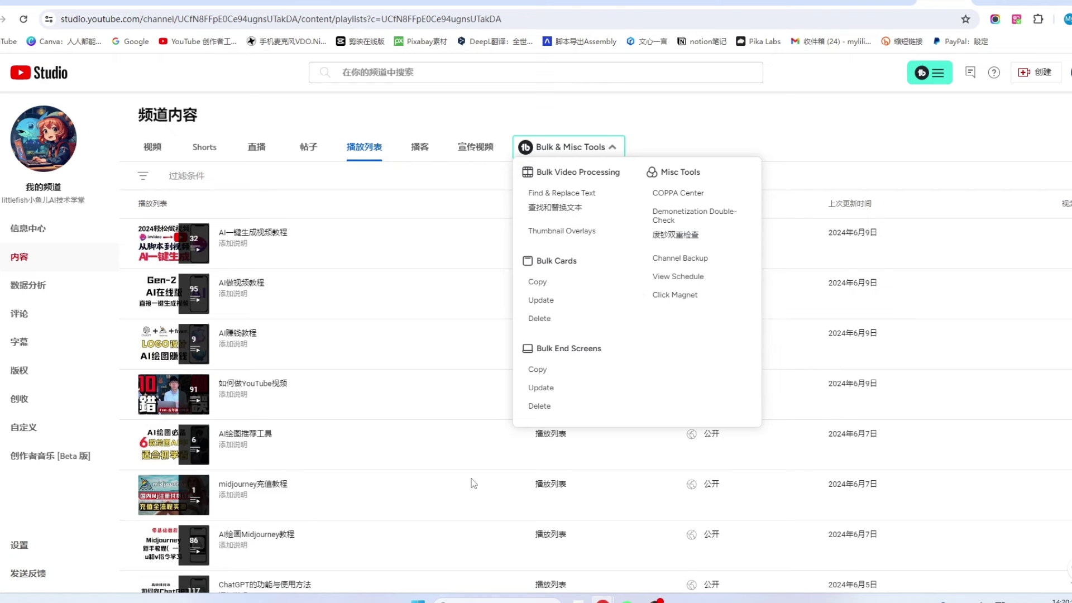
click(565, 210)
click(418, 233)
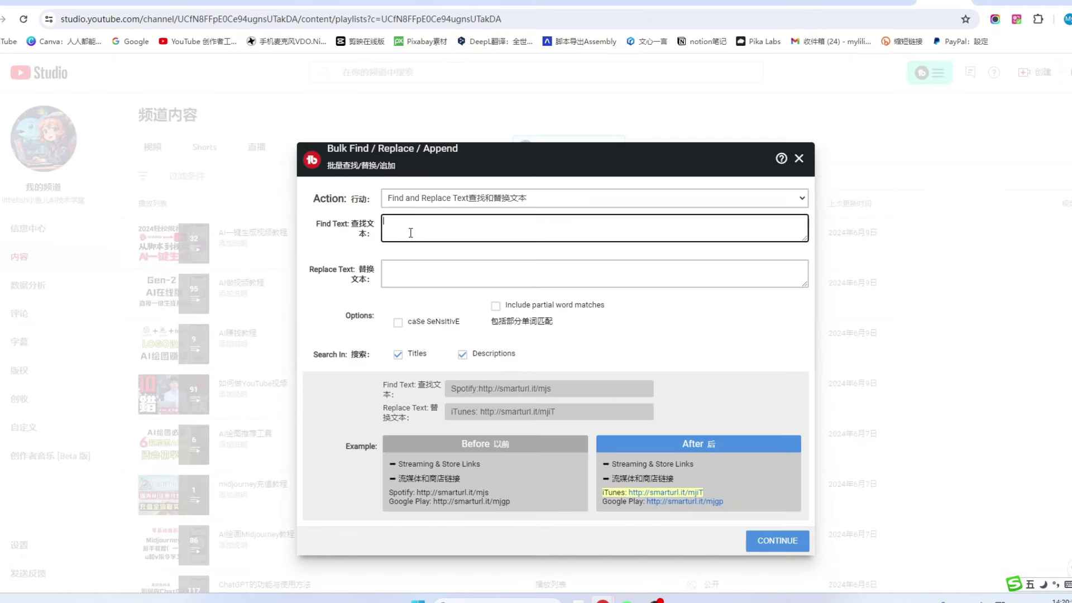
text(AI)
click(397, 313)
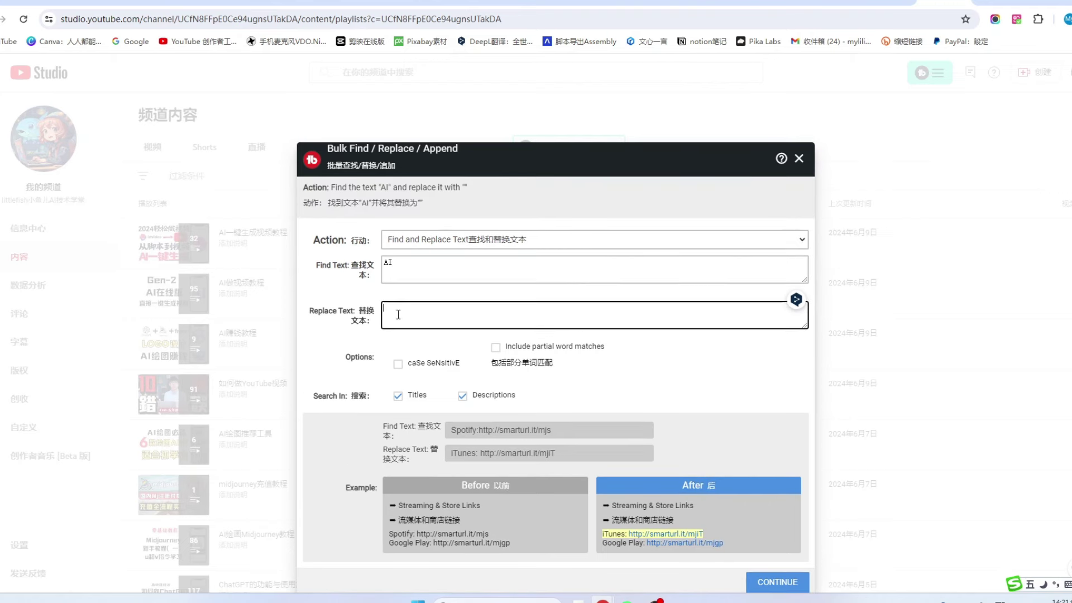
text(人工智能)
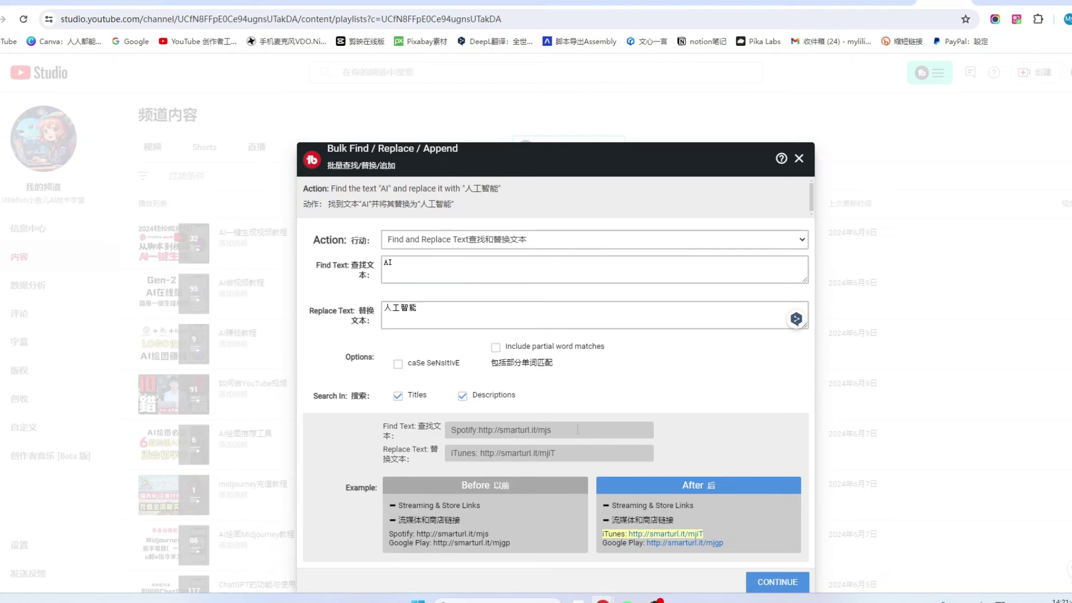
Examine the find and replace example and the choices for which videos to search, and close the bulk tool without running it
drag(553, 430, 487, 429)
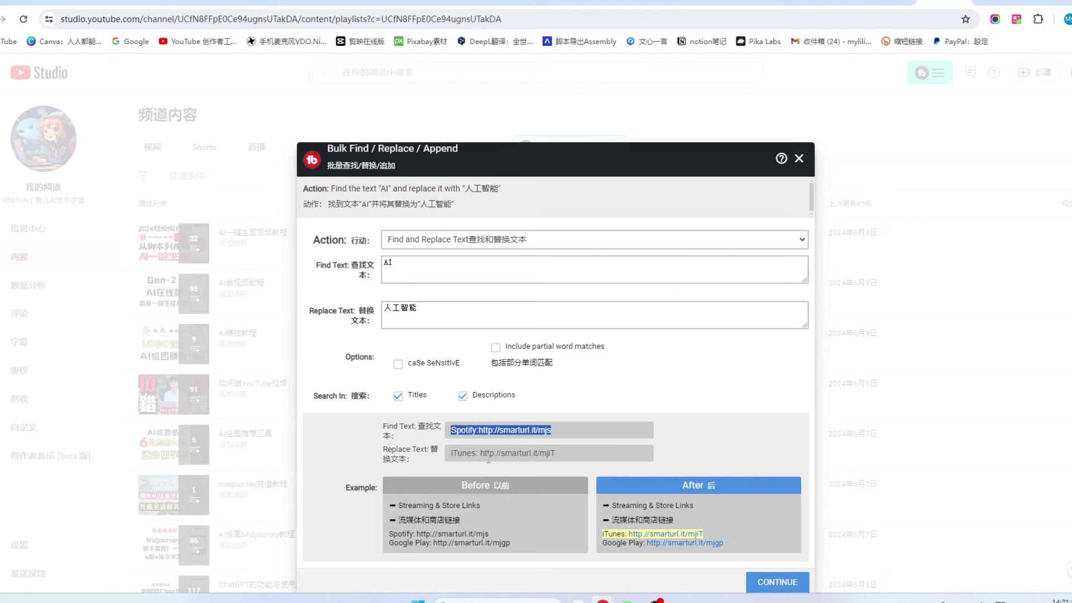
drag(595, 452, 444, 453)
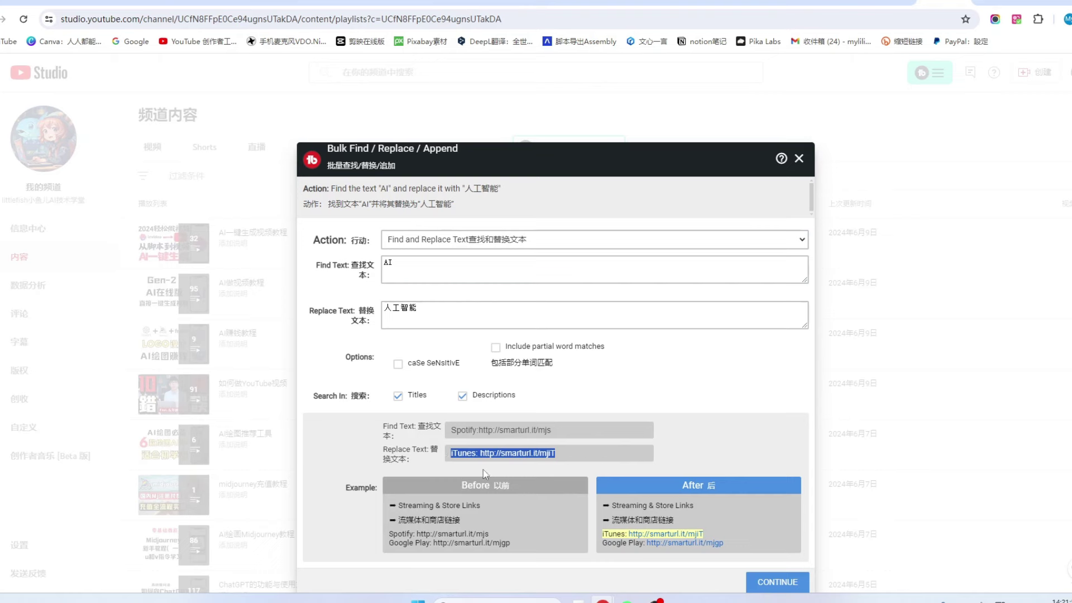
click(782, 586)
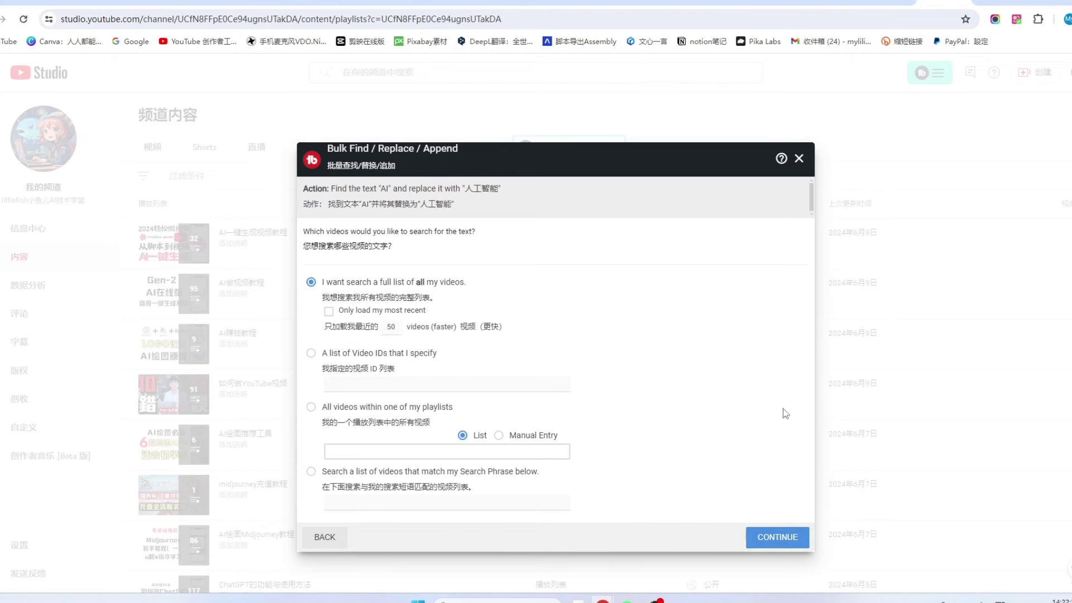
click(799, 159)
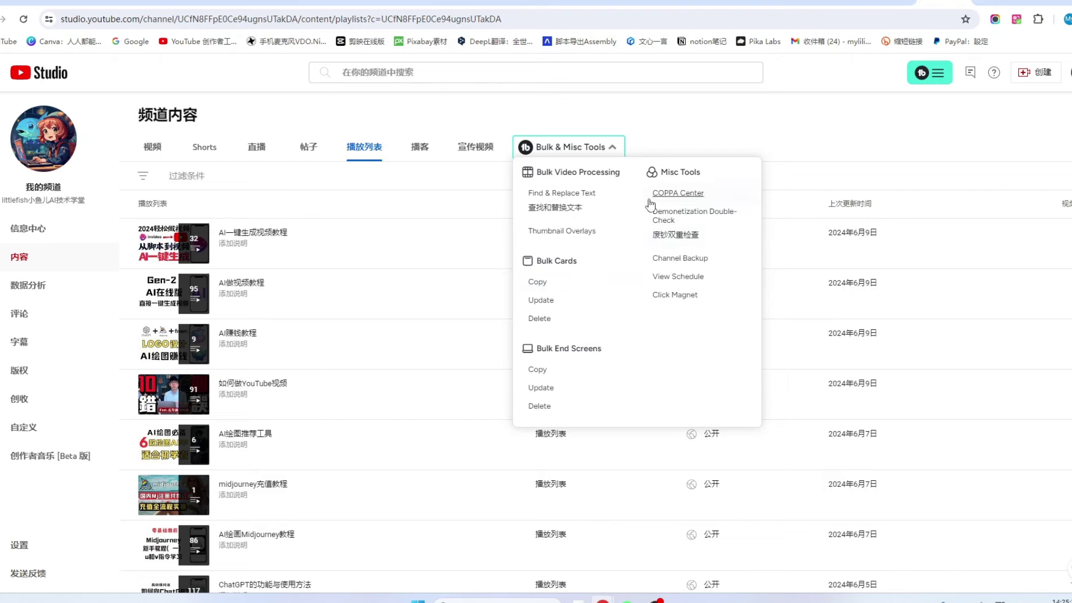
Run the Demonetization Double-Check to search the channel for demonetized videos
click(669, 214)
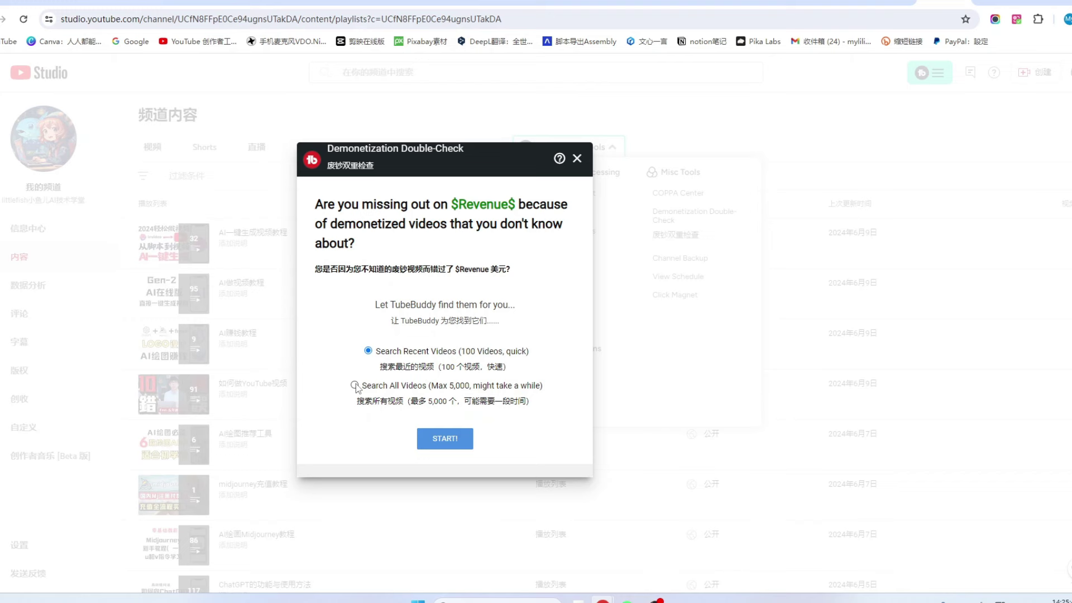
click(296, 412)
click(450, 440)
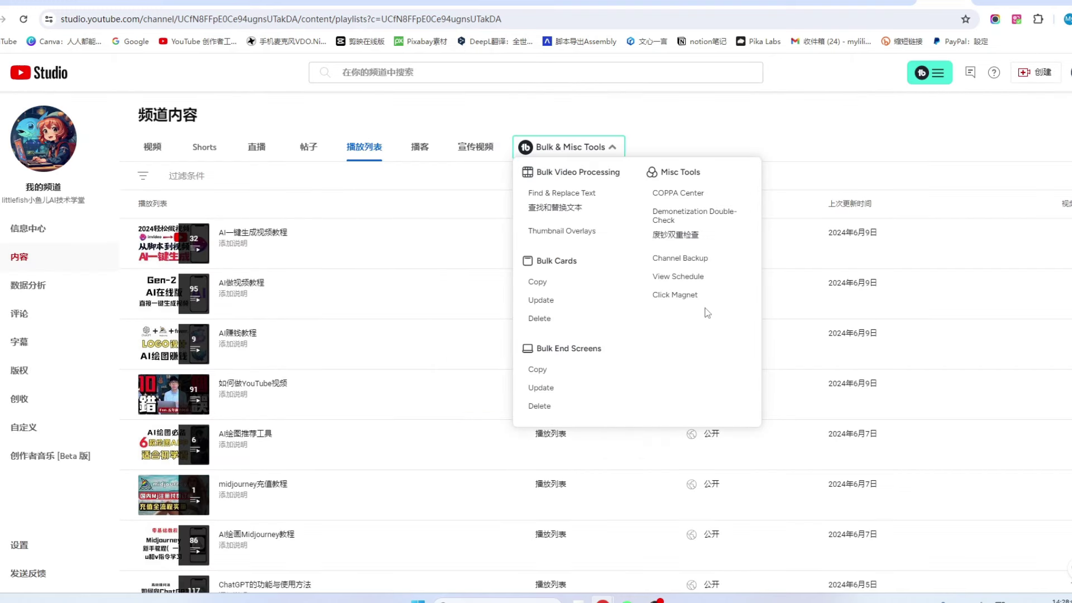
Start a Channel Backup of the entire channel, covering every video's metadata
click(677, 260)
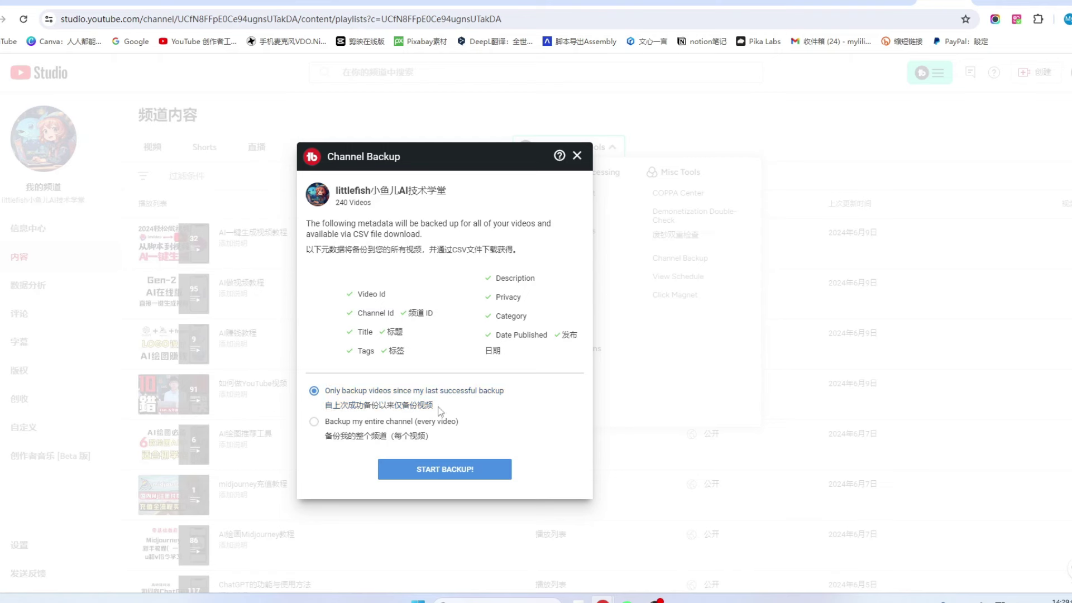
click(314, 421)
click(413, 469)
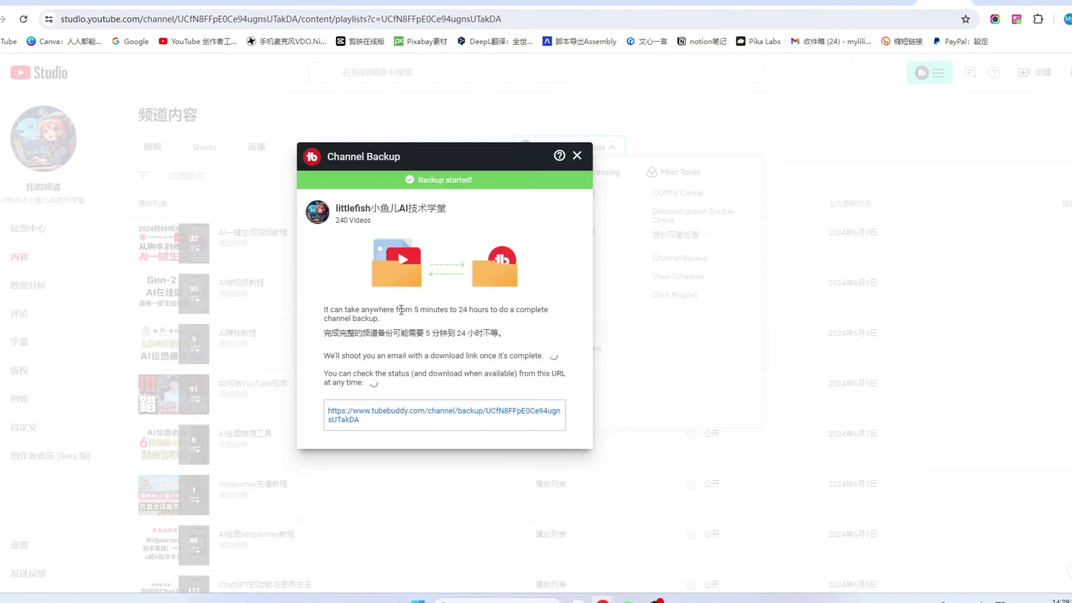
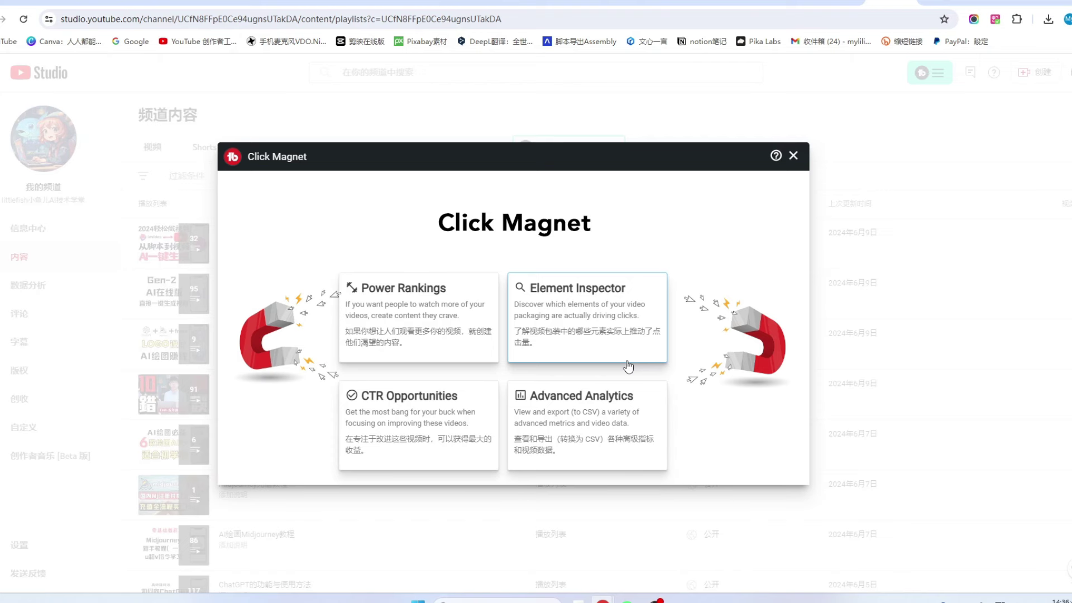
Compare the click-through rates of thumbnails with and without faces in Click Magnet's Element Inspector
click(588, 321)
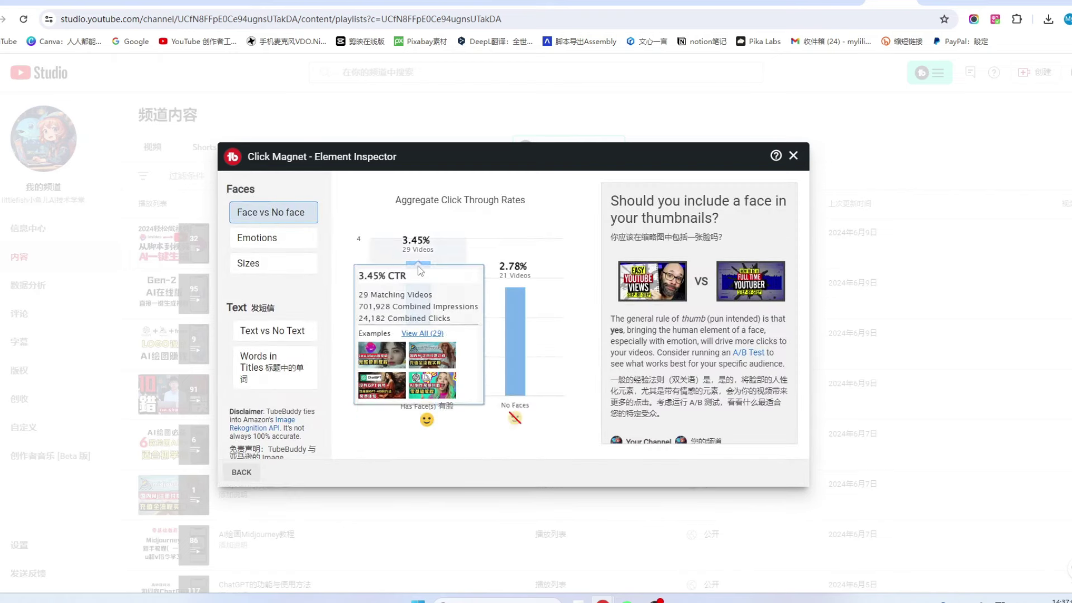
click(1017, 25)
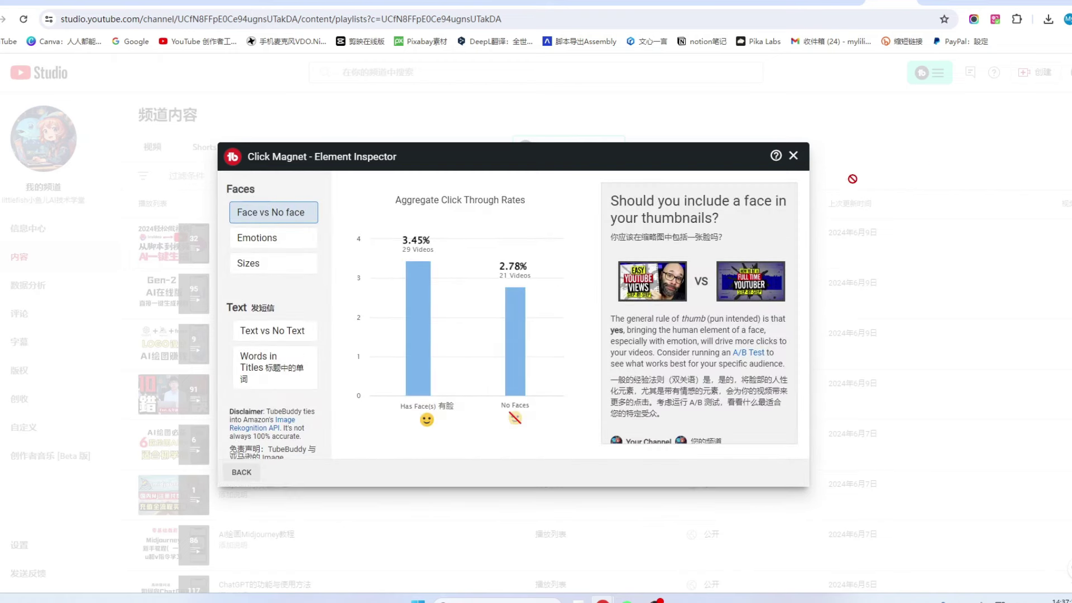
mouse_move(572, 316)
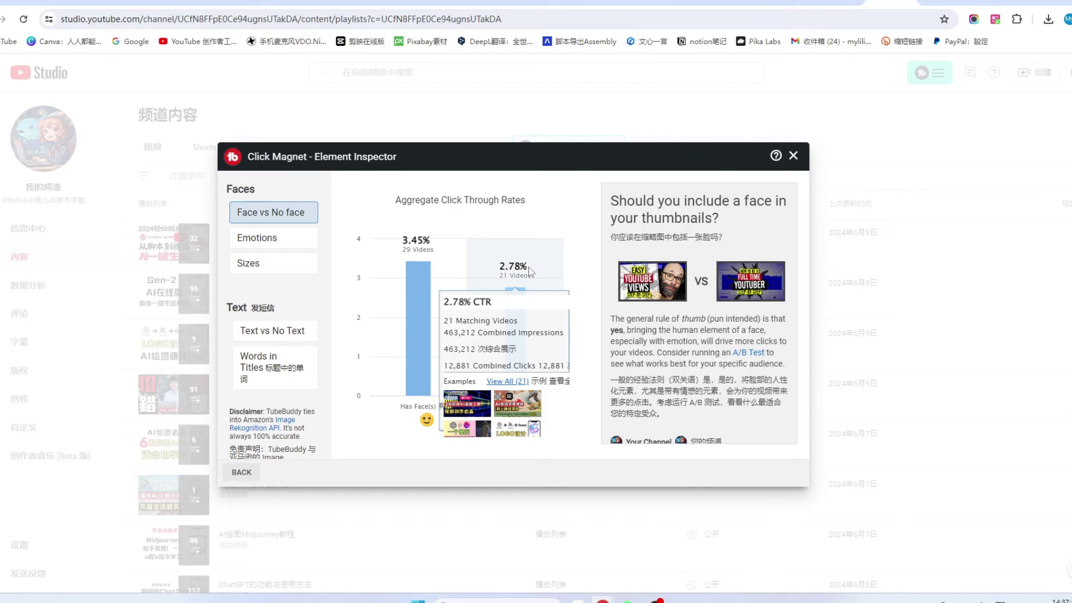
mouse_move(416, 252)
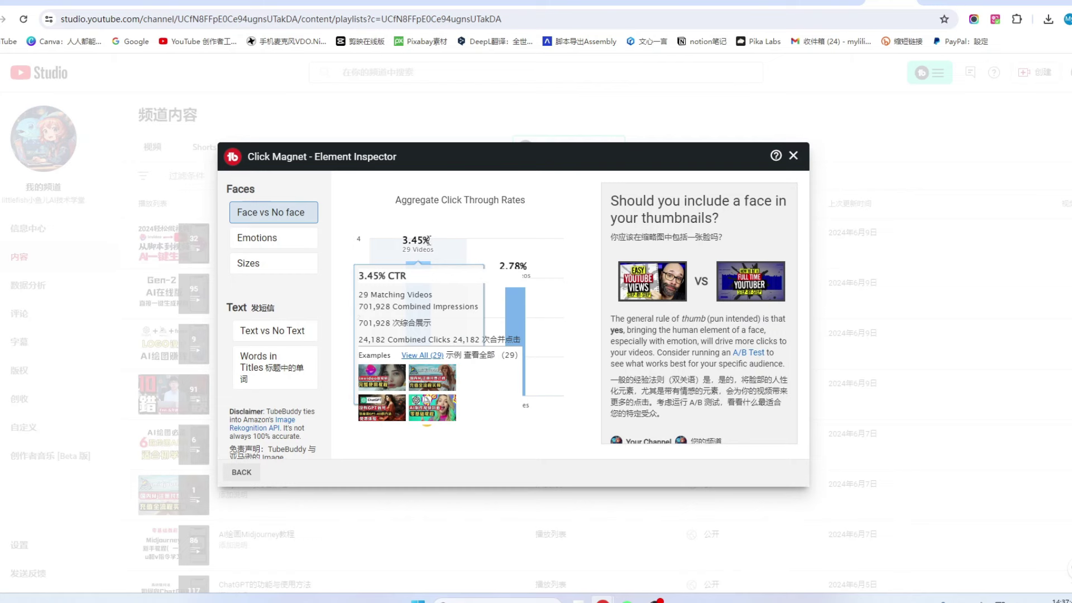
mouse_move(519, 263)
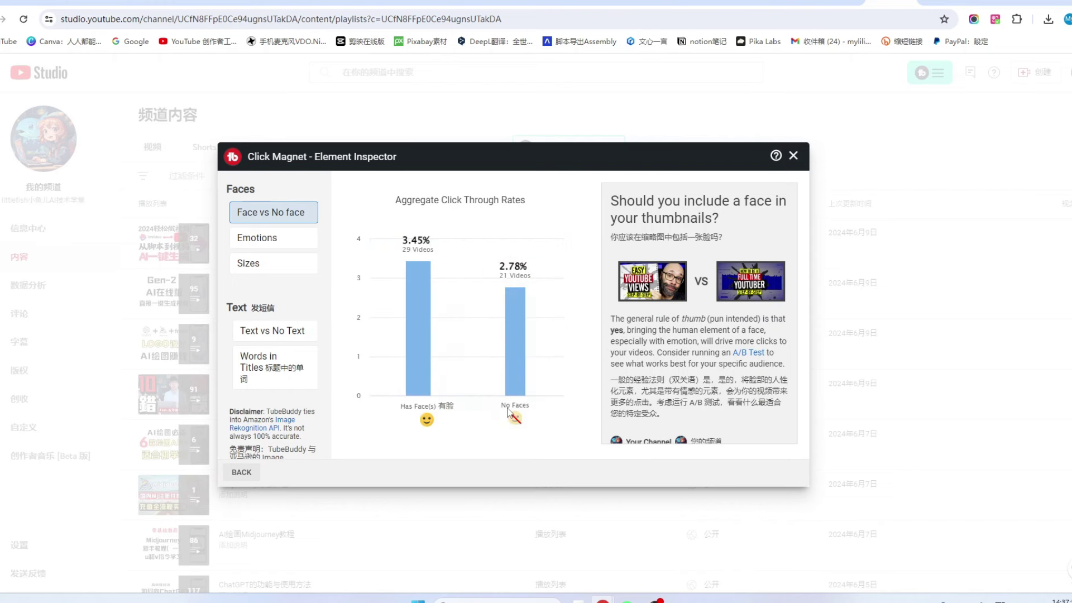
mouse_move(394, 413)
Examine the click-through rates for each facial emotion in the Element Inspector, from Happy through Mixed
click(252, 237)
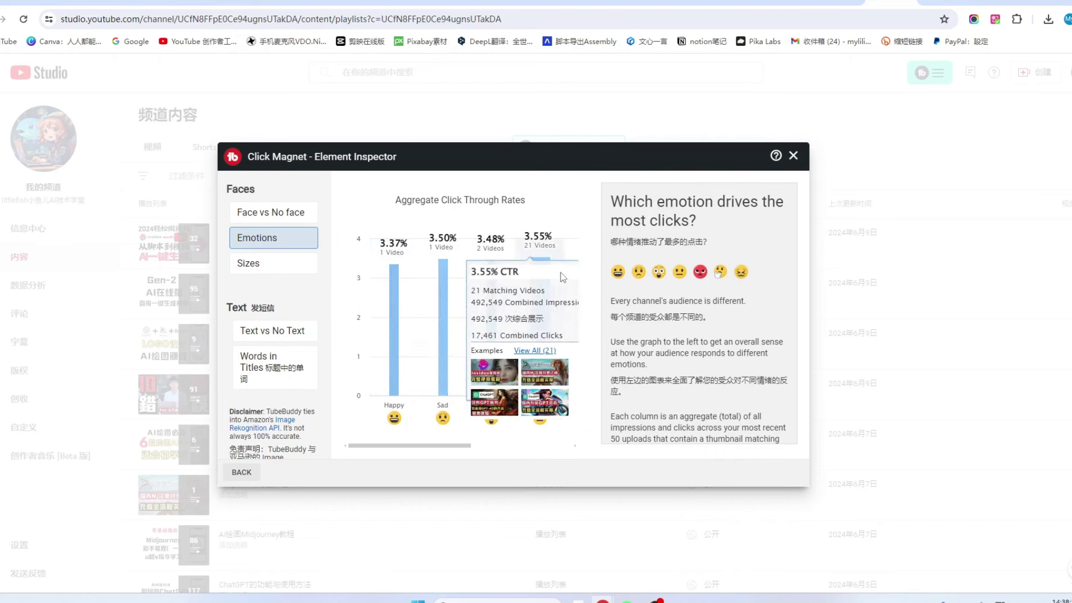
mouse_move(389, 267)
mouse_move(477, 282)
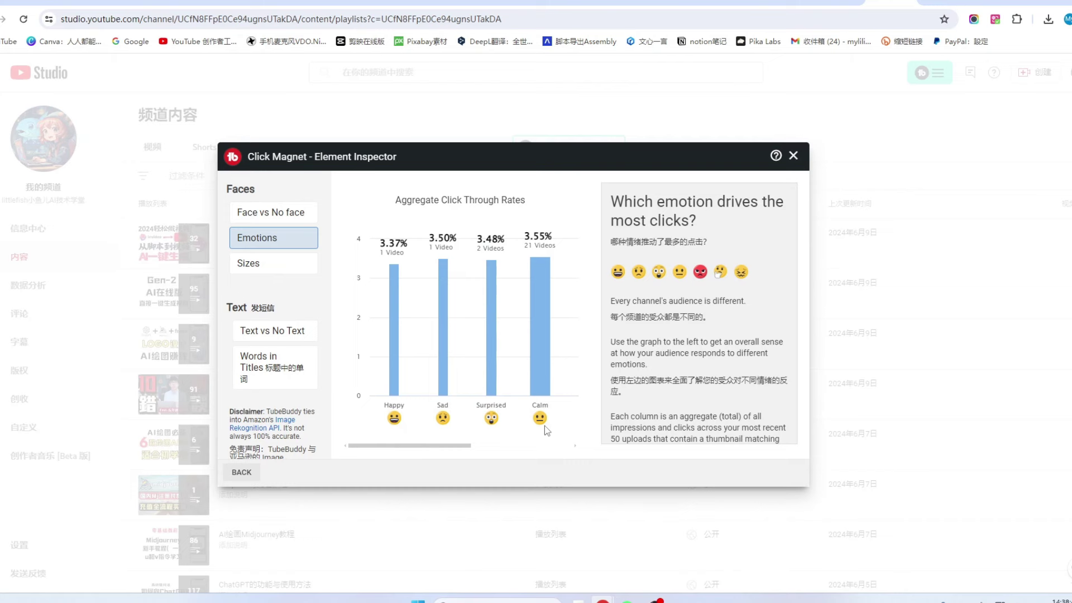
scroll(545, 426, right, 5)
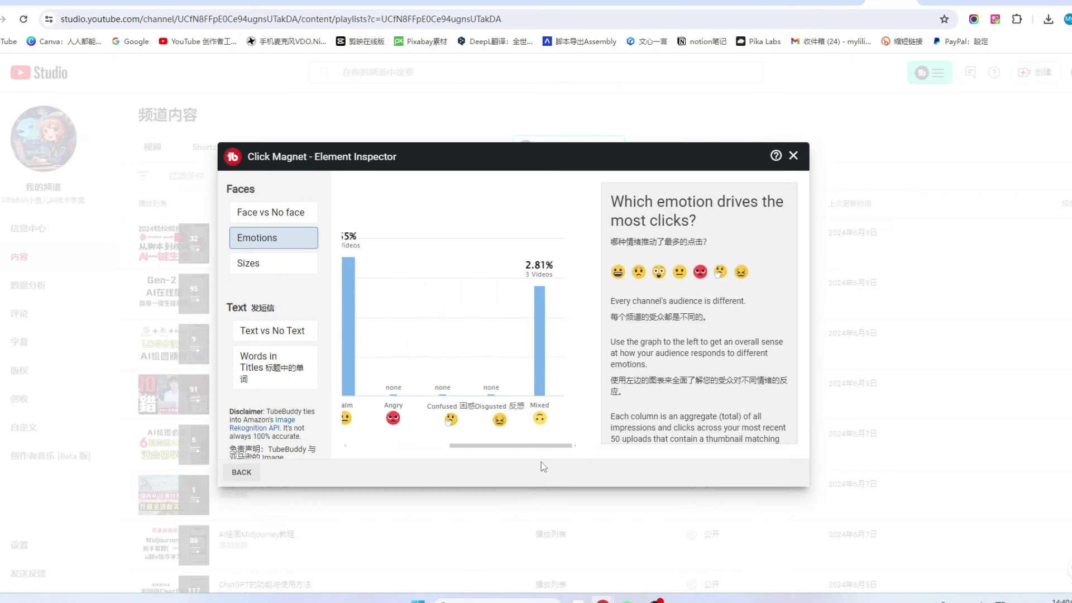
mouse_move(533, 420)
mouse_move(396, 383)
mouse_move(499, 345)
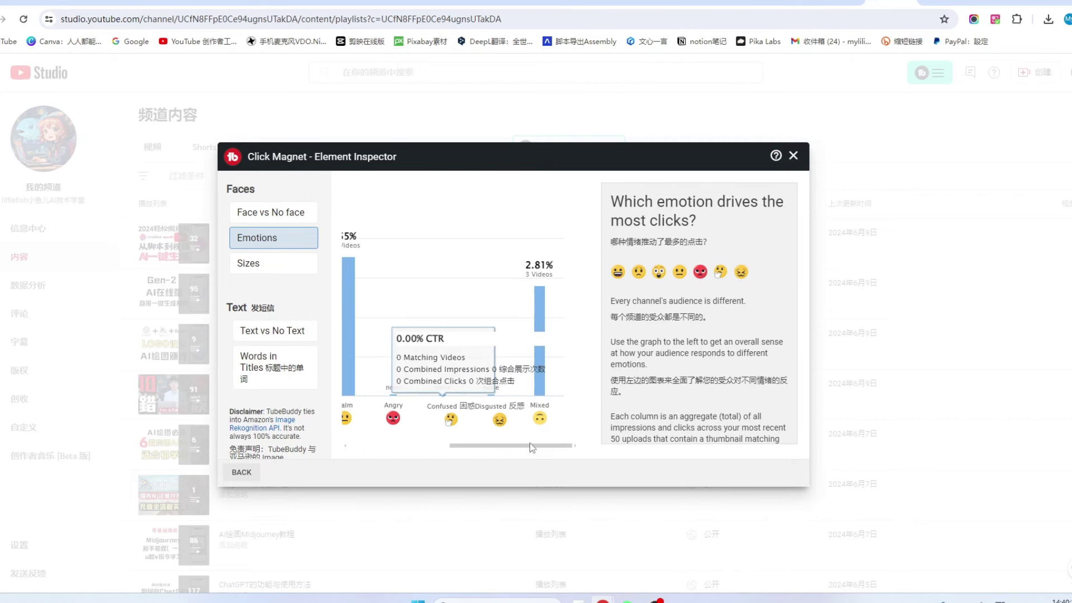
scroll(498, 345, left, 5)
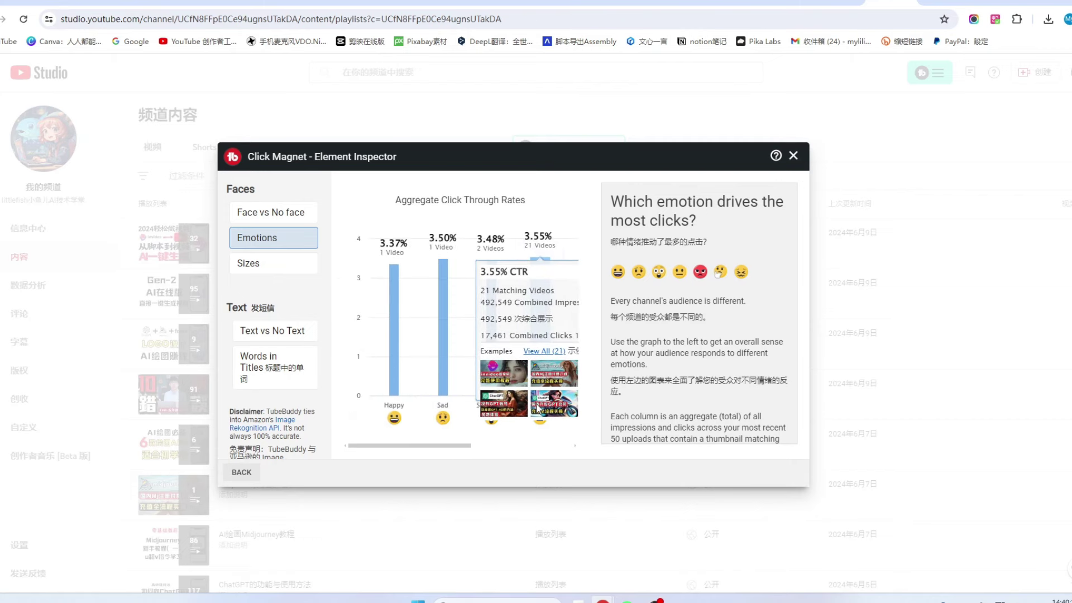
mouse_move(549, 277)
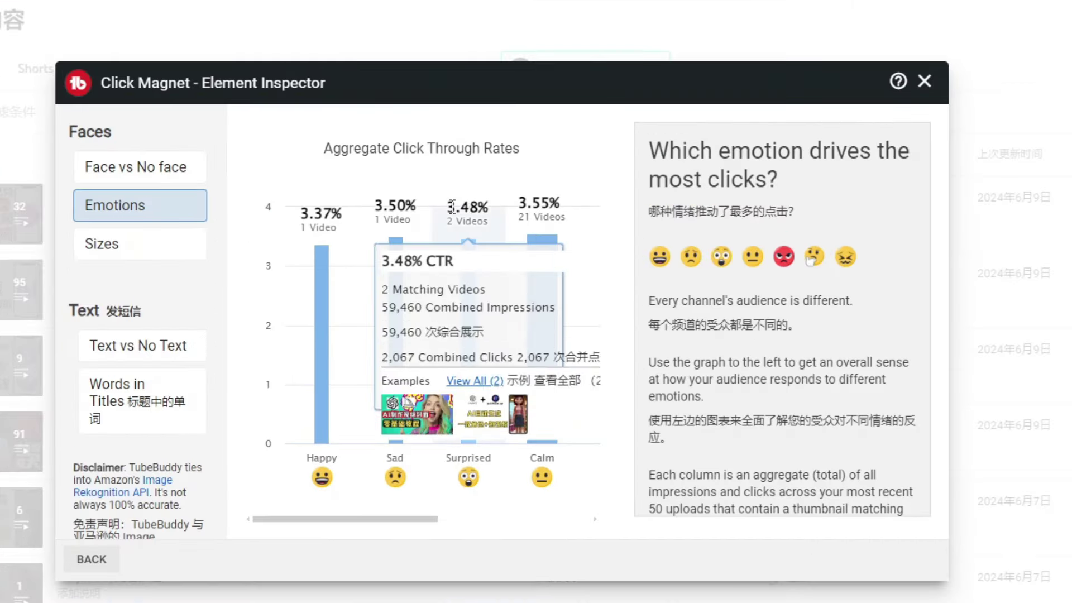
mouse_move(384, 462)
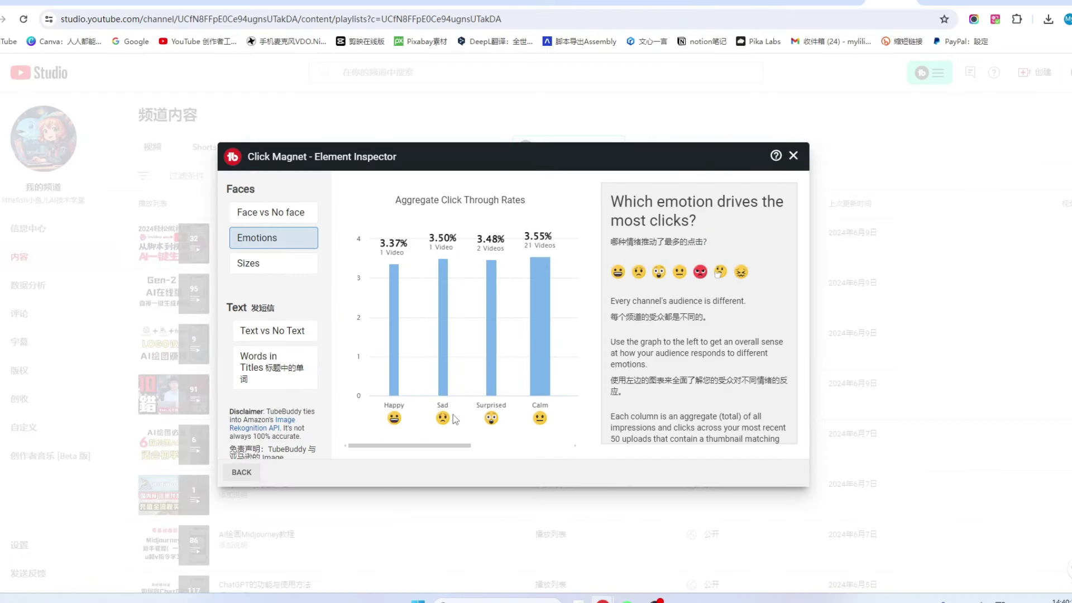
mouse_move(444, 246)
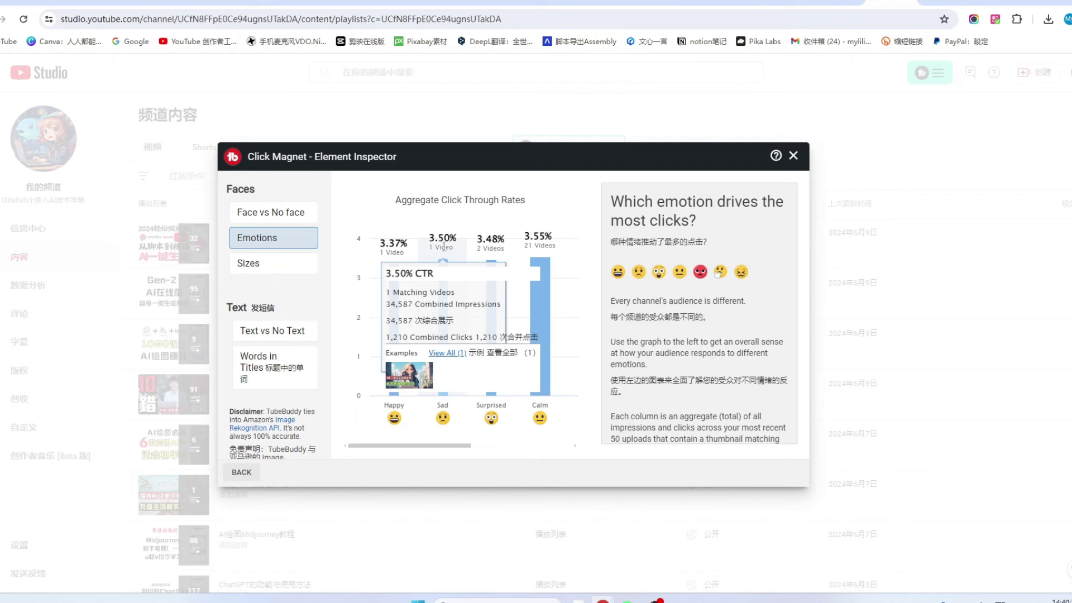
mouse_move(401, 264)
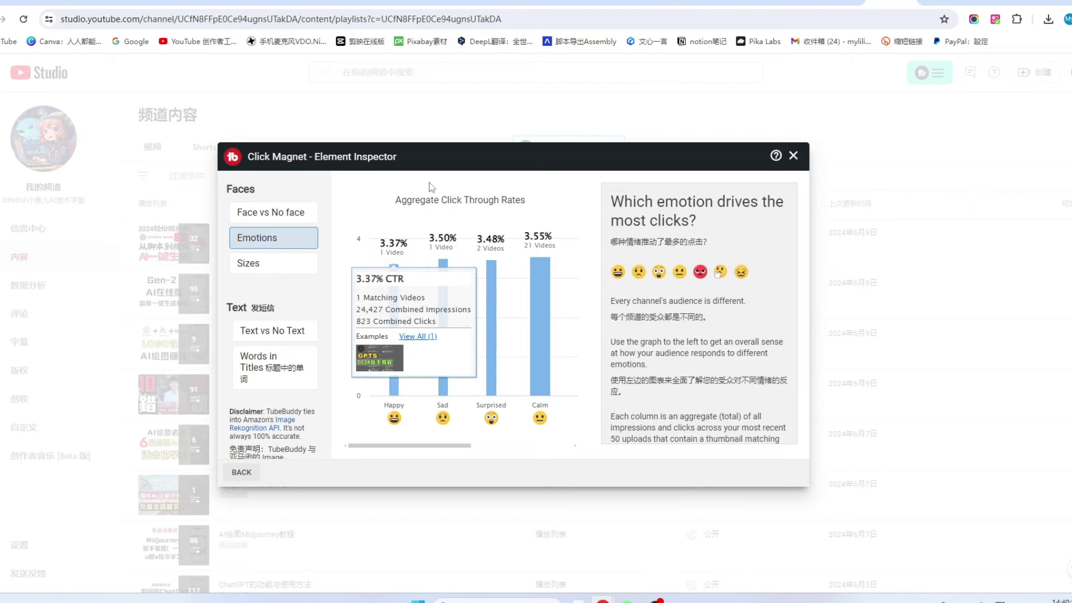
mouse_move(541, 258)
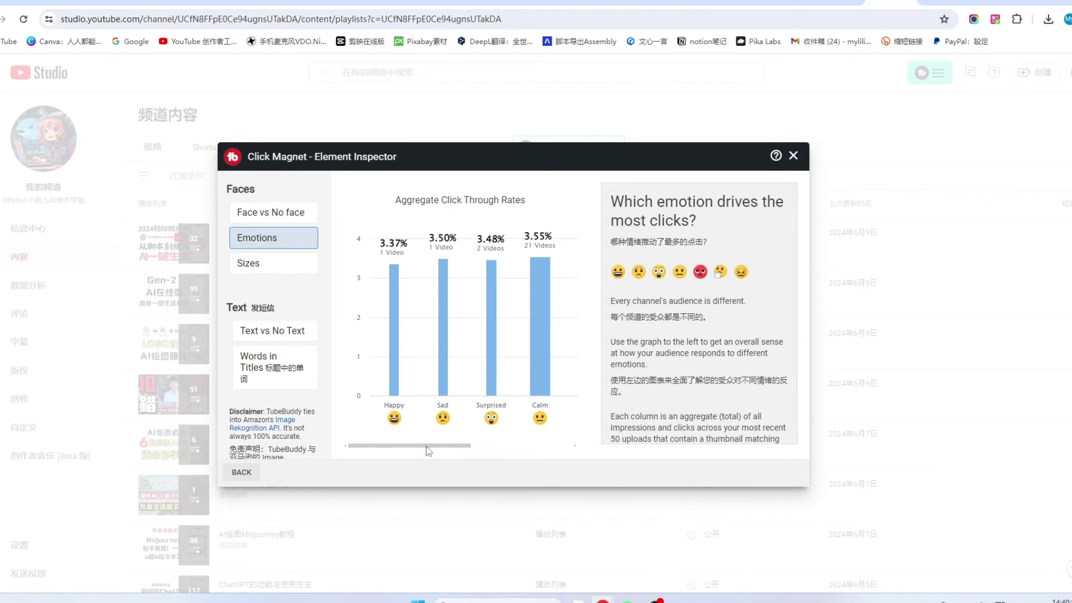
Examine the click-through rates by face size in the Element Inspector, comparing long shot, medium shot, close up and mixed sizes
click(281, 272)
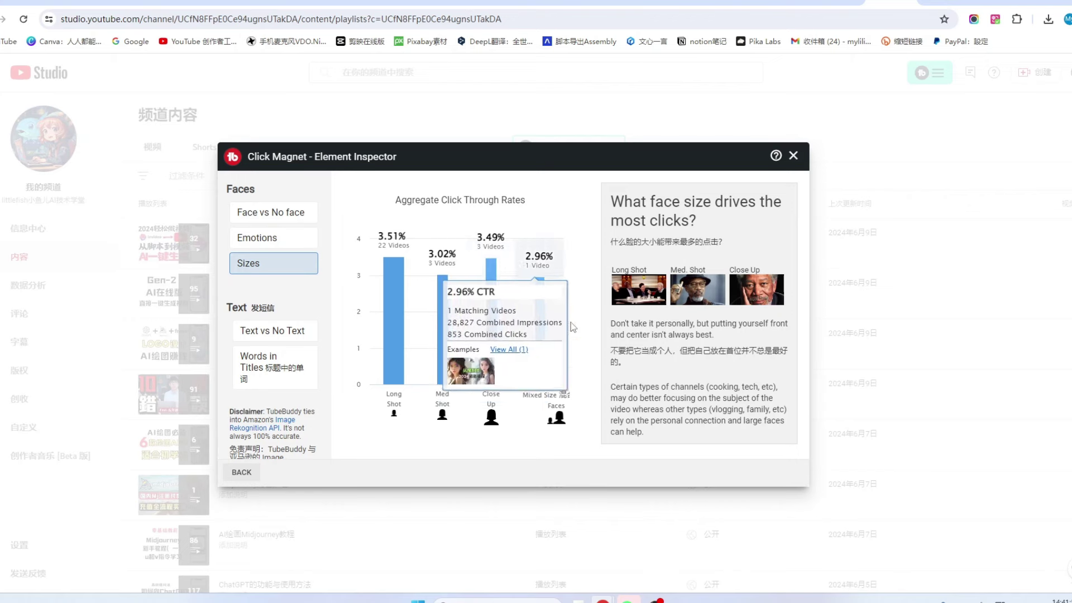
mouse_move(427, 437)
mouse_move(550, 390)
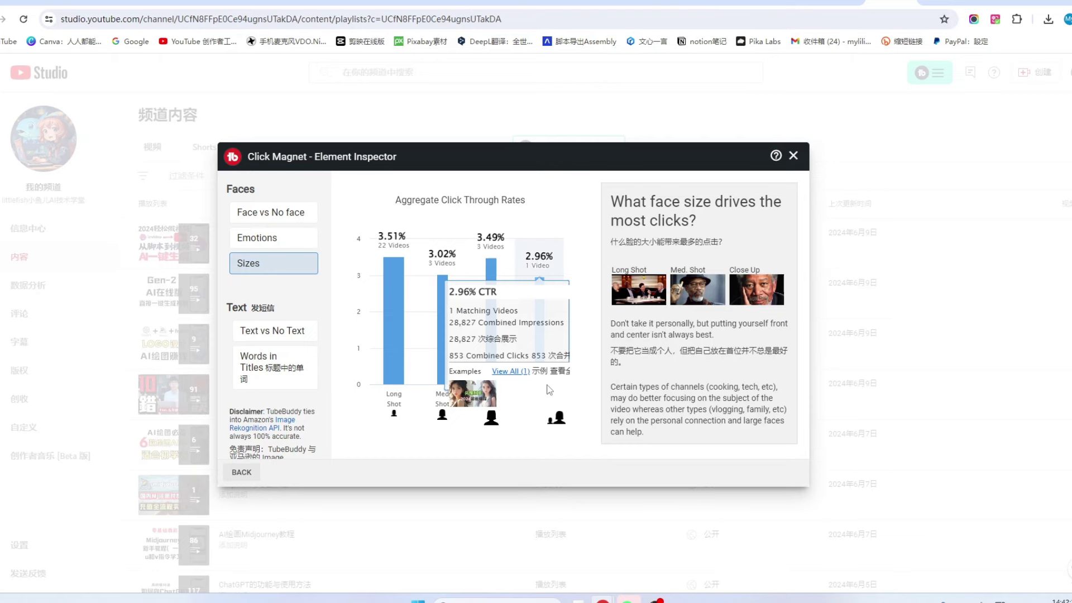
mouse_move(495, 364)
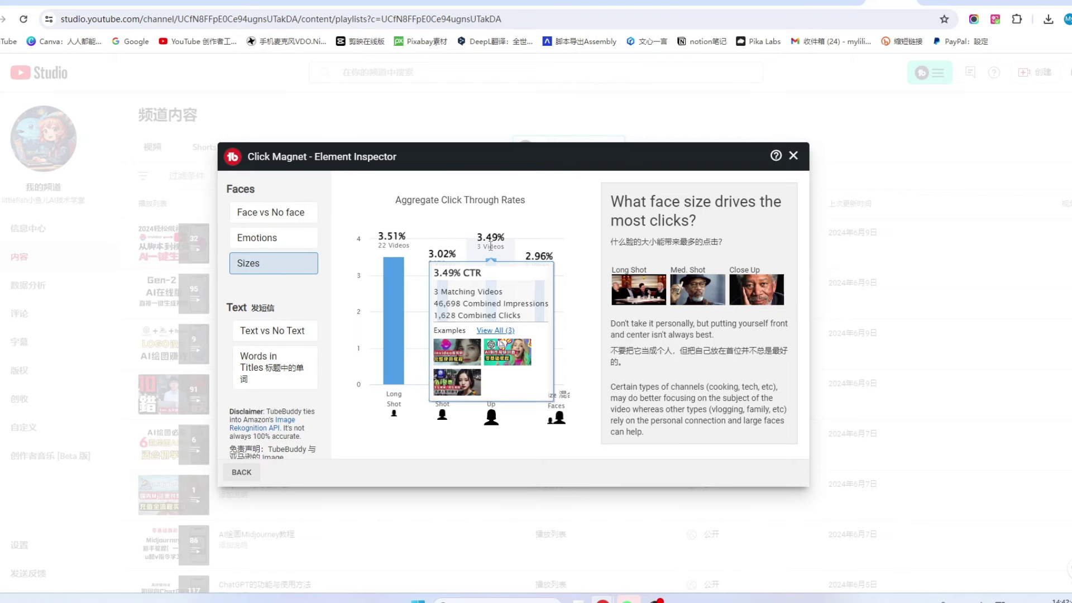
mouse_move(463, 357)
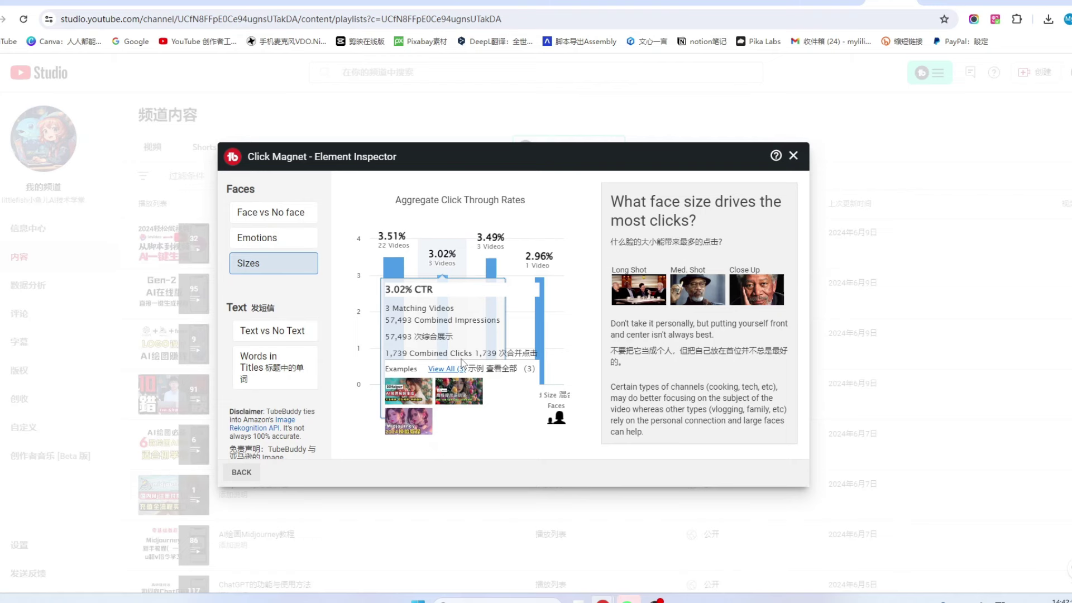
mouse_move(395, 251)
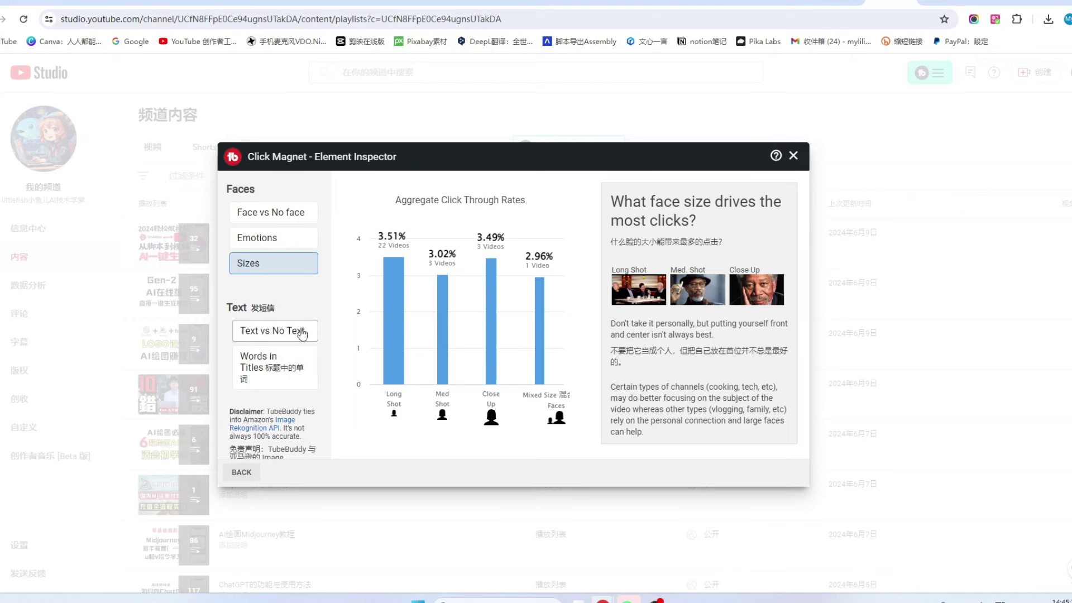
mouse_move(546, 295)
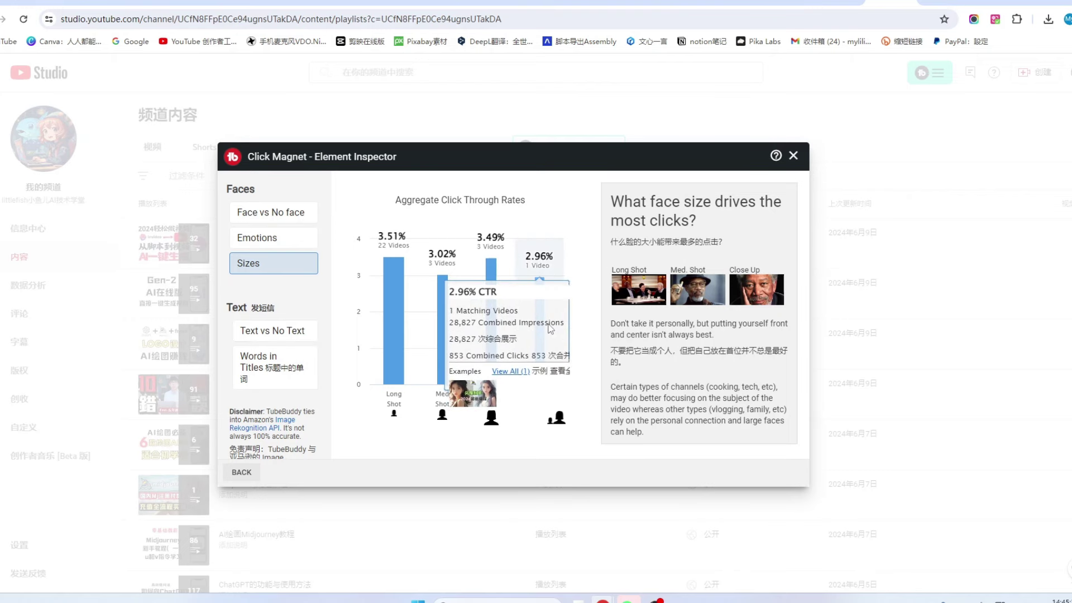
mouse_move(493, 246)
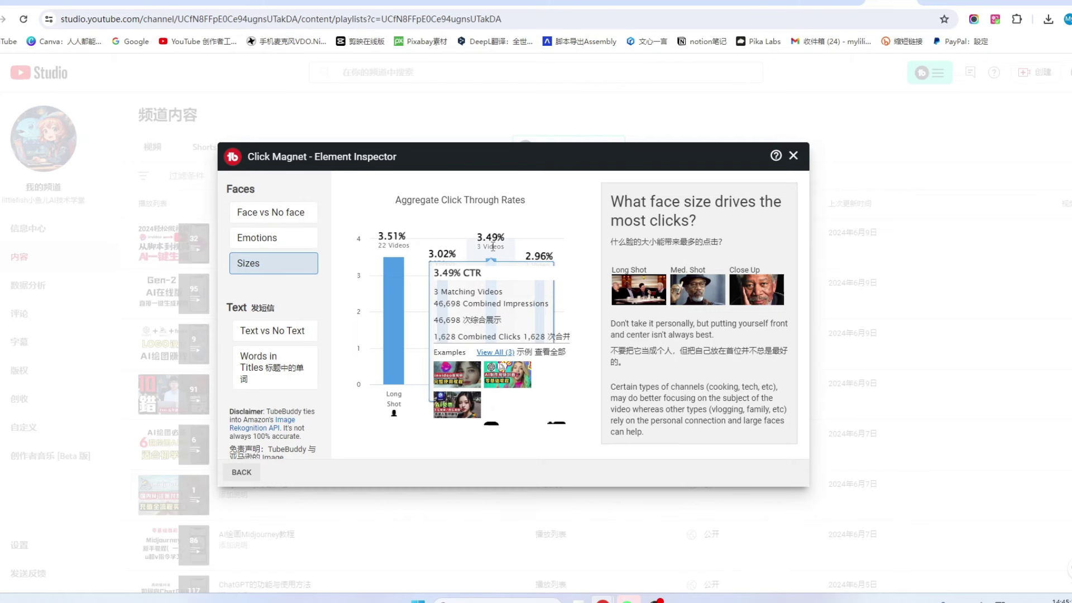
mouse_move(447, 258)
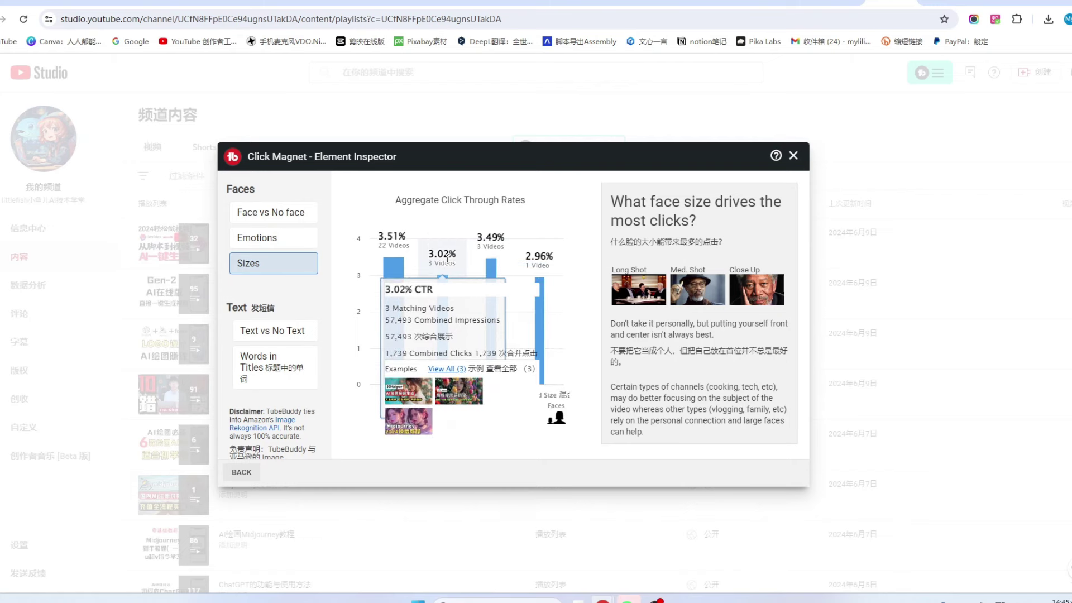
mouse_move(388, 238)
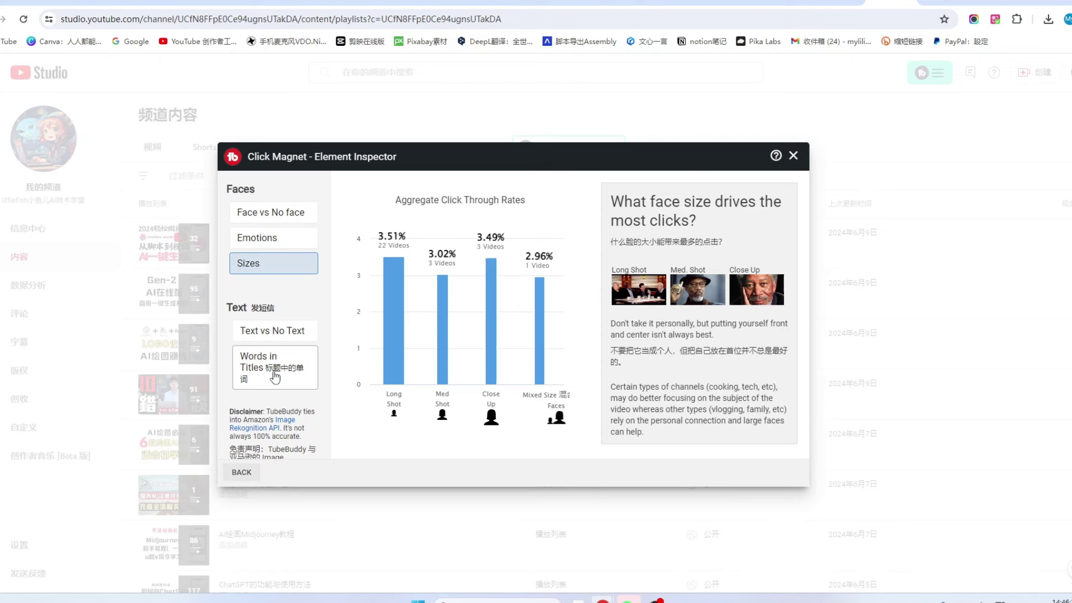
mouse_move(544, 369)
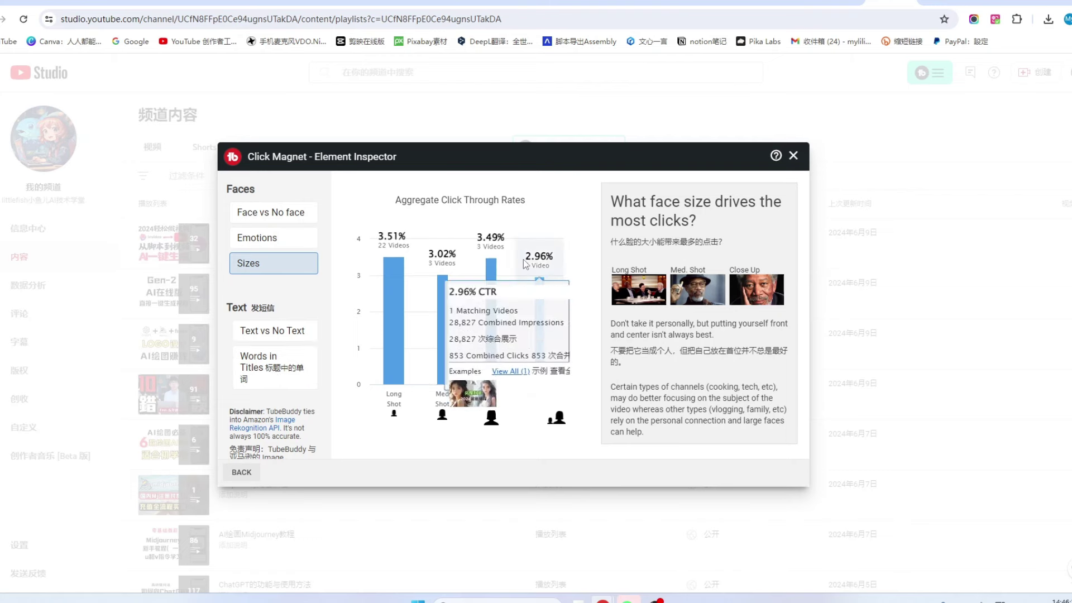
mouse_move(493, 259)
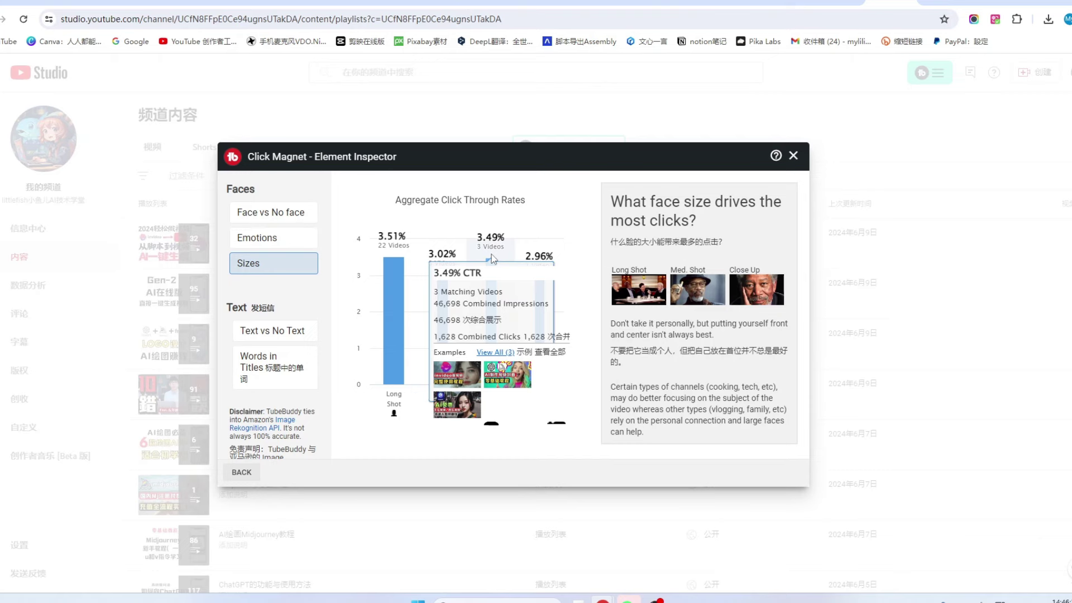
Examine the click-through rates for words in titles across the full chart in the Element Inspector
click(279, 368)
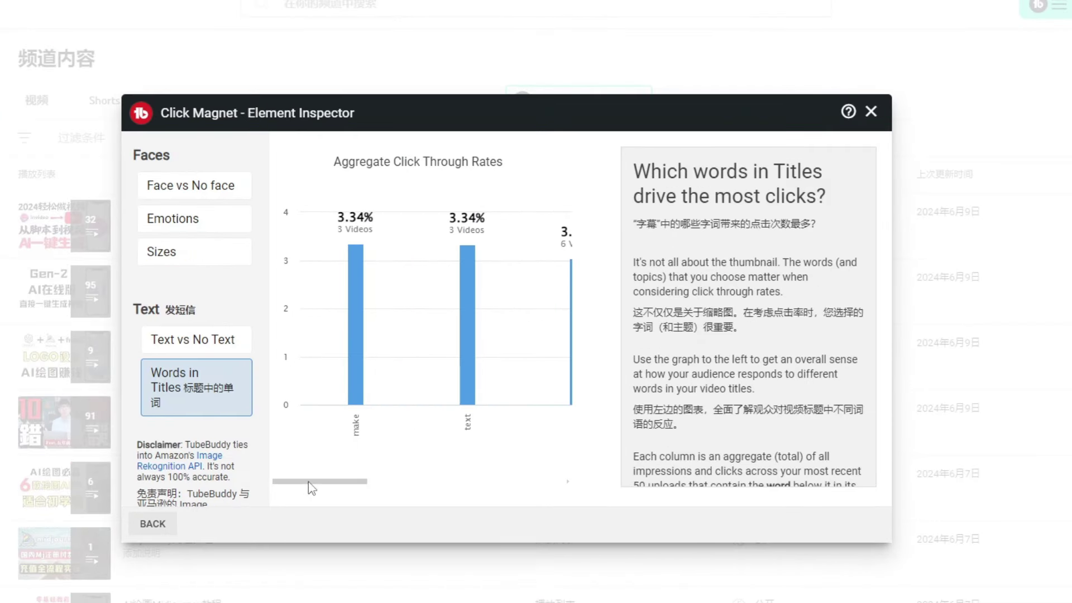
drag(308, 488, 582, 498)
mouse_move(504, 327)
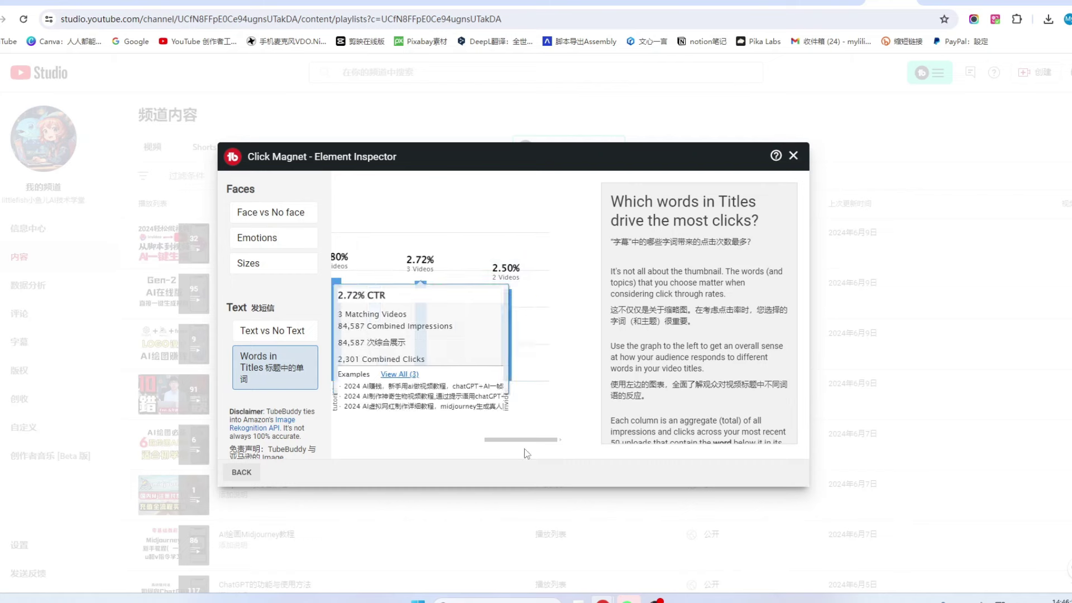
key(ctrl+a)
drag(523, 440, 488, 439)
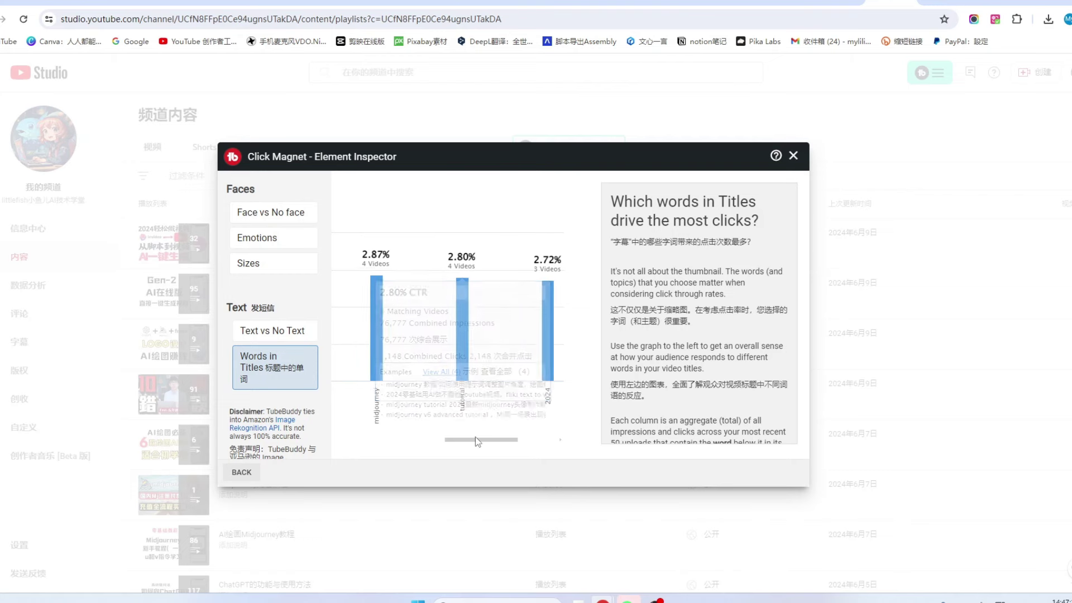
drag(475, 437, 362, 441)
Check the click-through details of the title words "make" and "text", and view all videos matching "text"
mouse_move(386, 237)
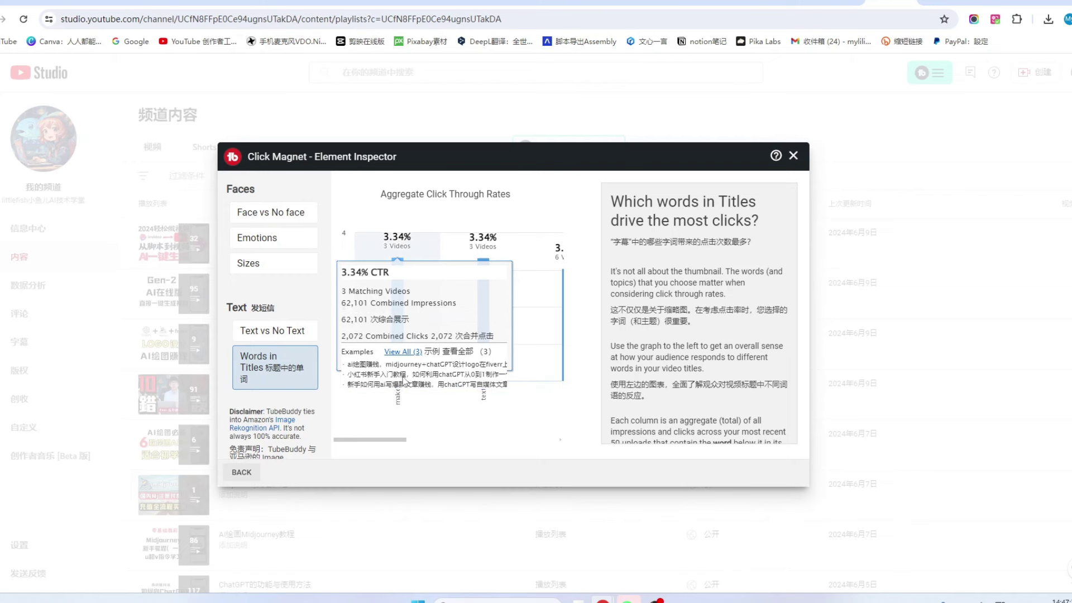
mouse_move(485, 327)
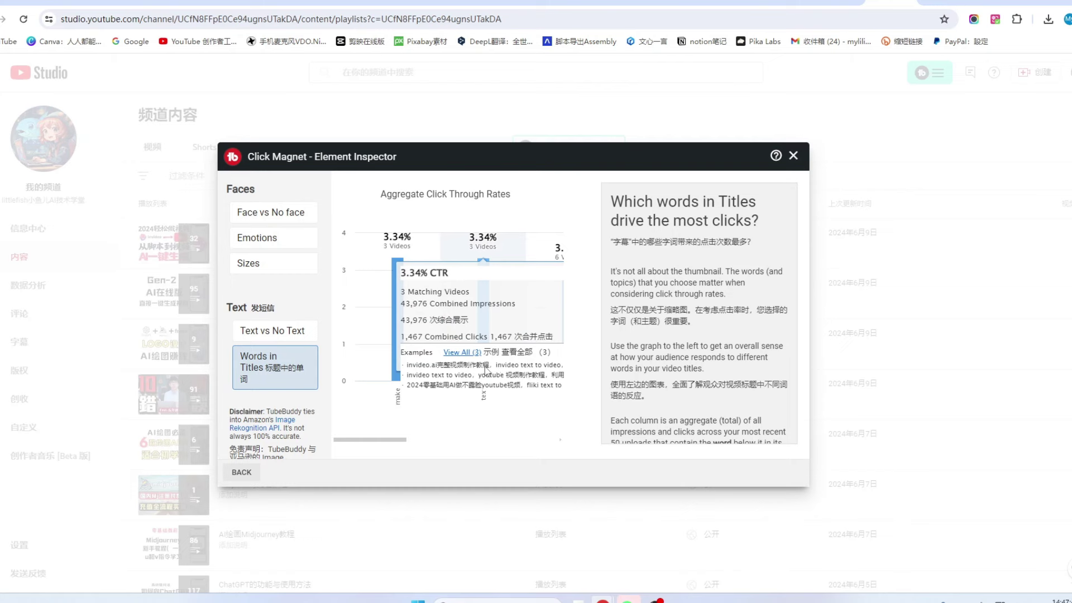
click(459, 353)
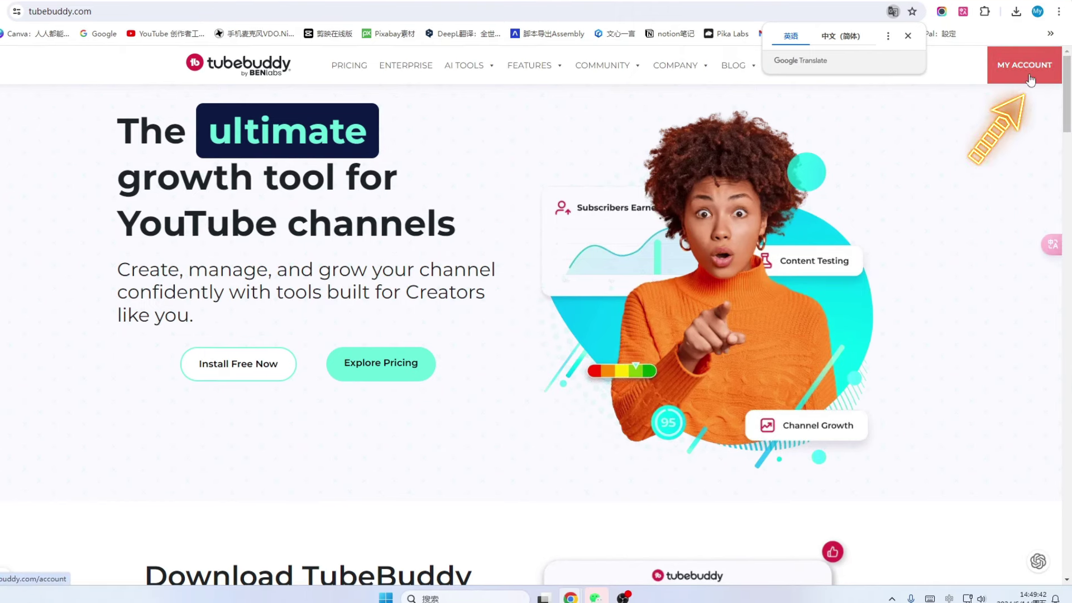
Go to the account page on the TubeBuddy website and translate it into Chinese with the 沉浸式翻译 extension
click(1037, 74)
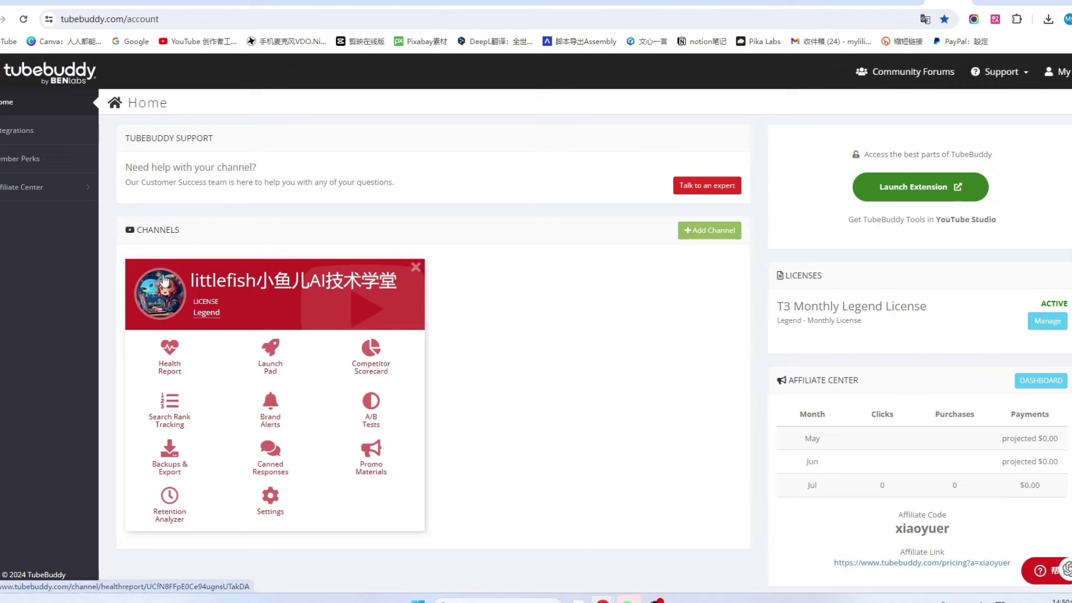
click(1018, 19)
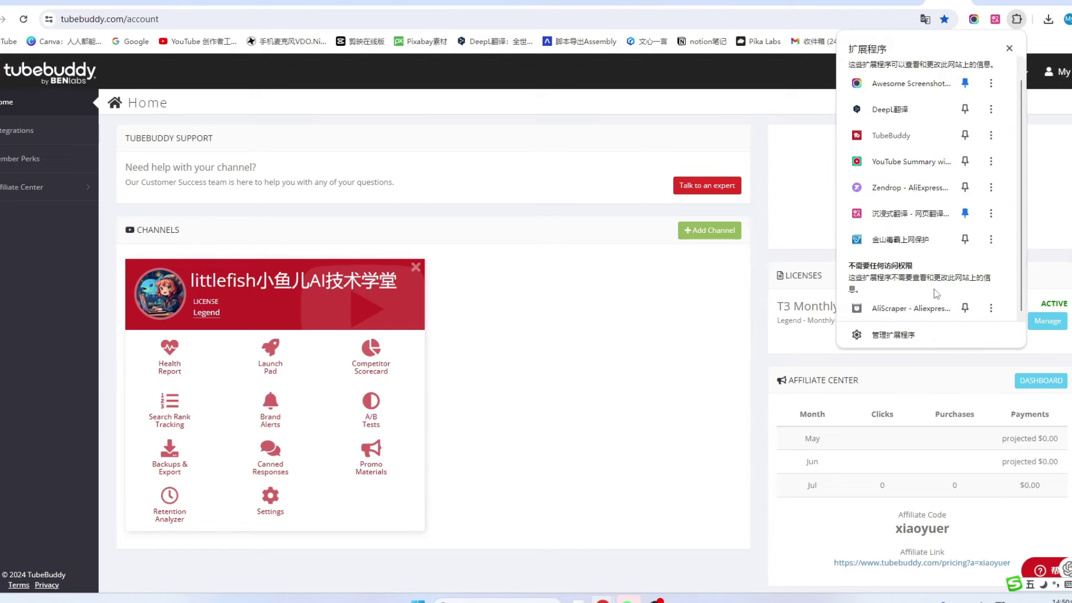
click(959, 215)
click(927, 152)
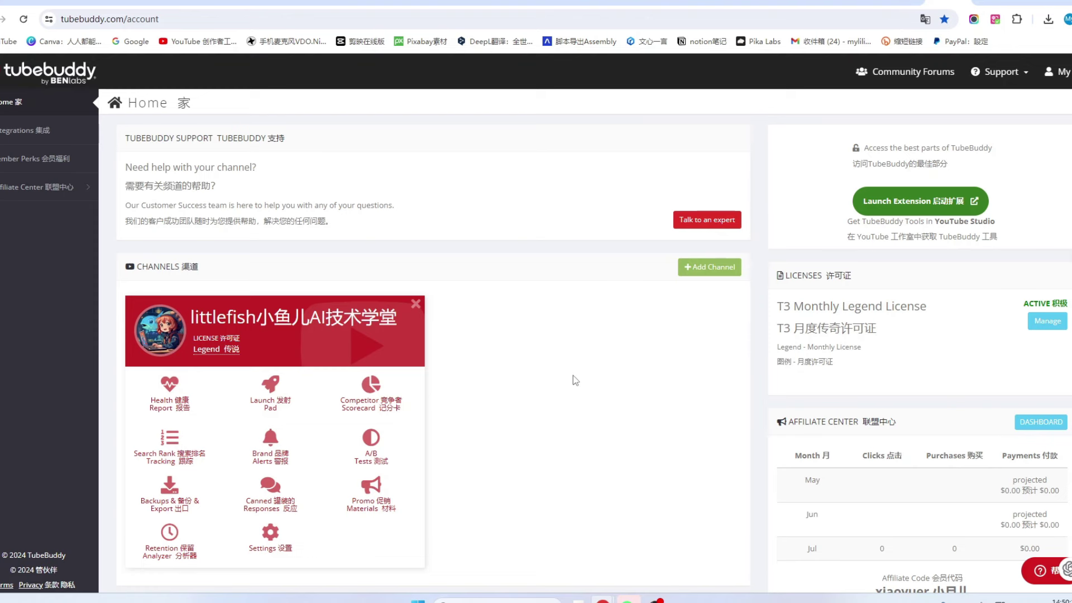
Add the 小鱼儿AI学院 channel to the TubeBuddy account and look over its available tools
click(699, 268)
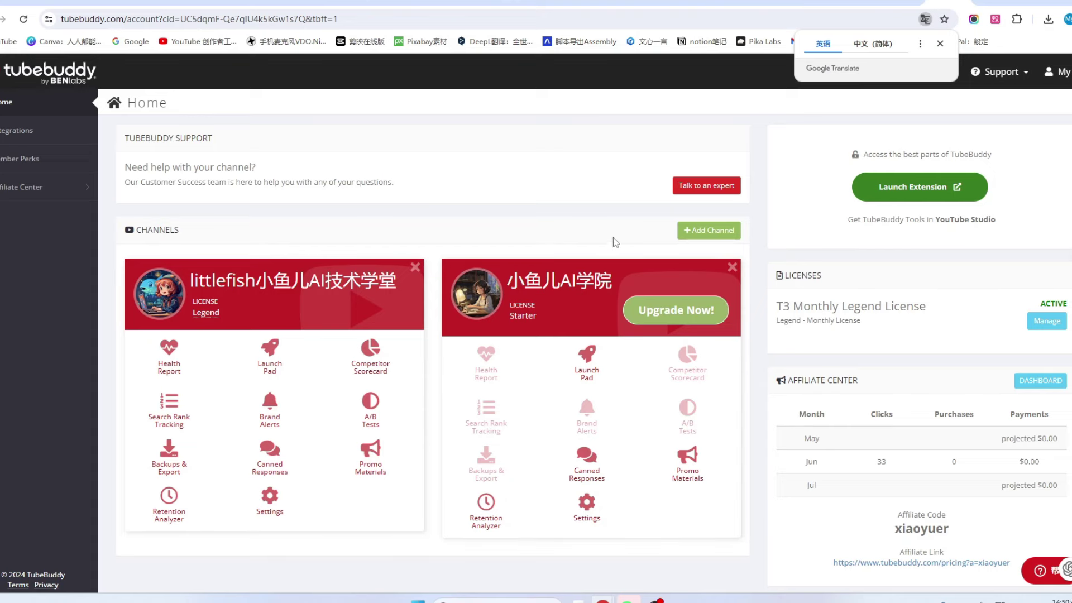
scroll(690, 234, down, 5)
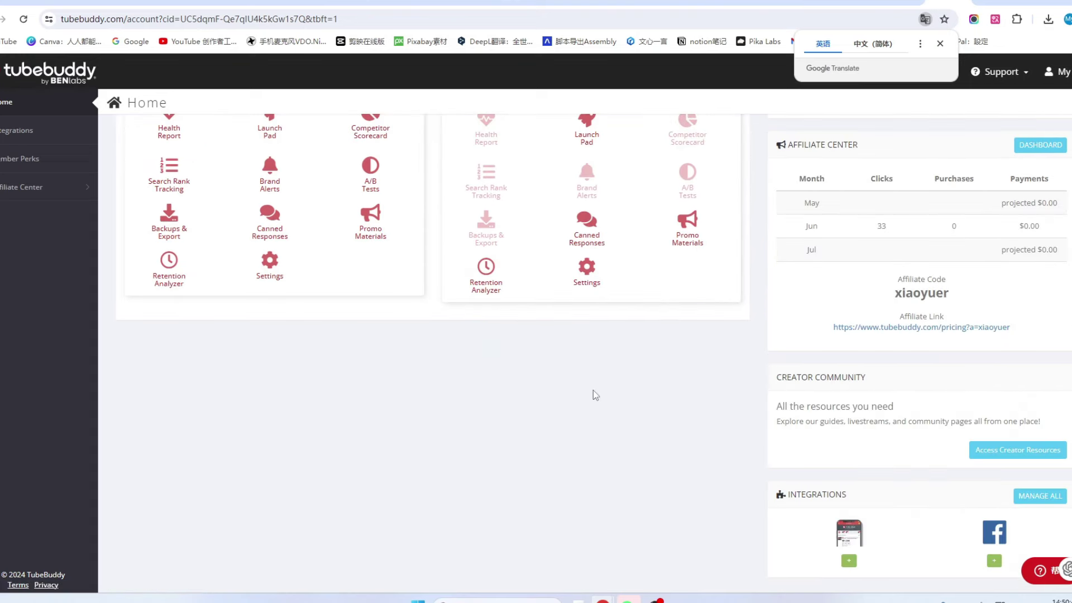
scroll(593, 390, up, 5)
Gather audience retention data for the littlefish小鱼儿AI技术学堂 channel in the Retention Analyzer
scroll(331, 453, down, 2)
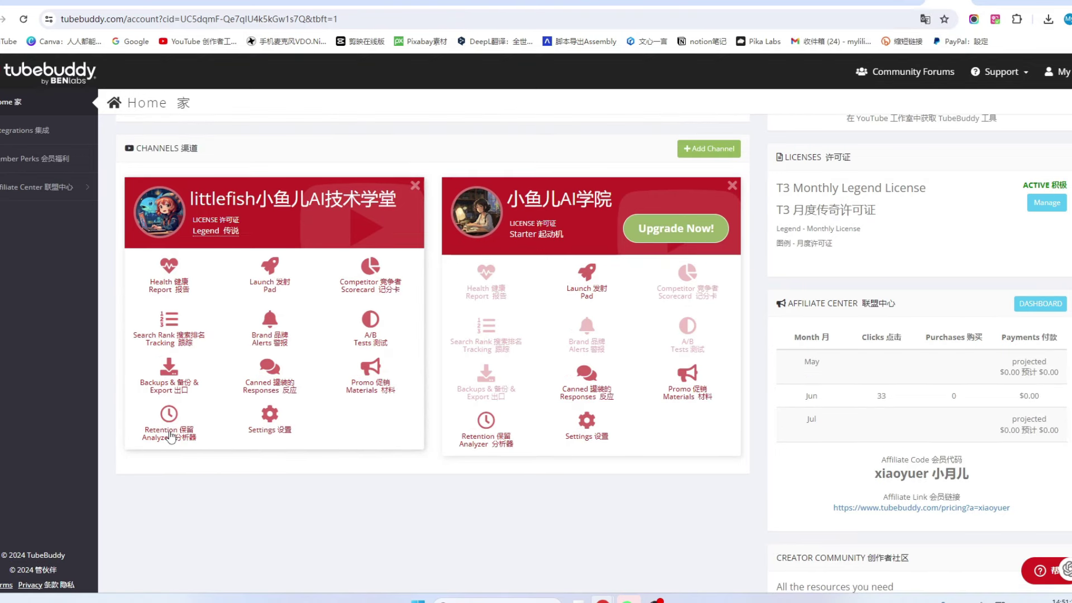
click(179, 437)
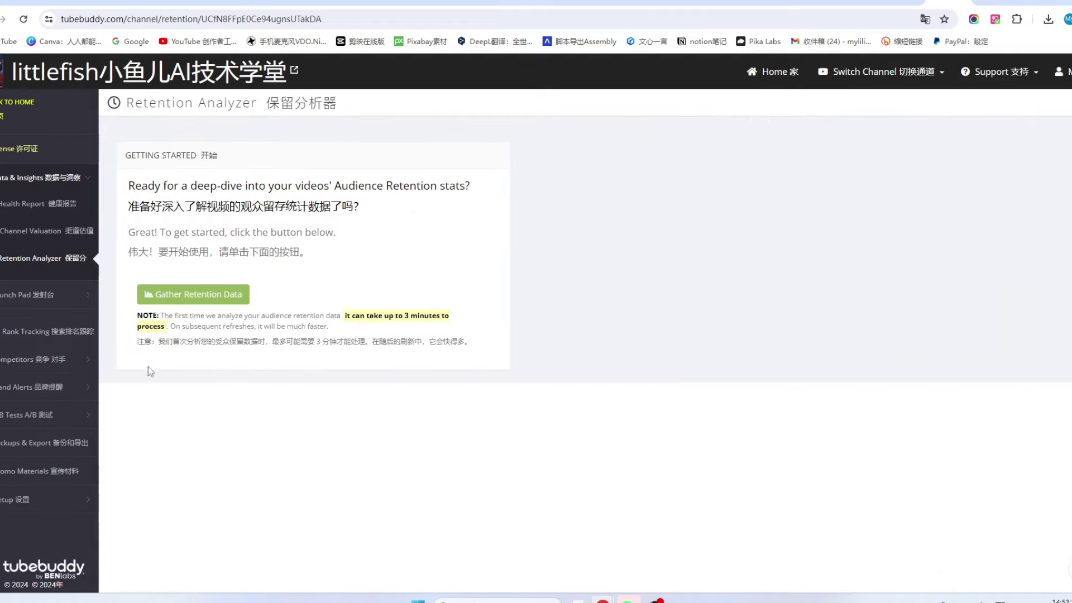
click(201, 294)
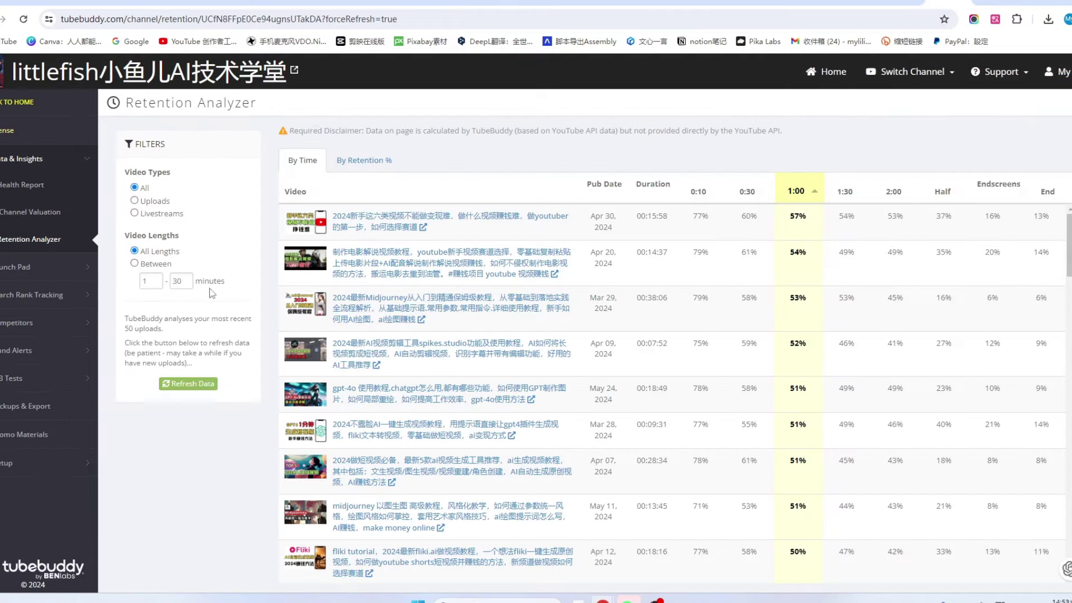
Examine each video's audience retention by time in the Retention Analyzer, comparing the 1:00 column with the other time points
scroll(594, 342, down, 5)
scroll(594, 342, up, 5)
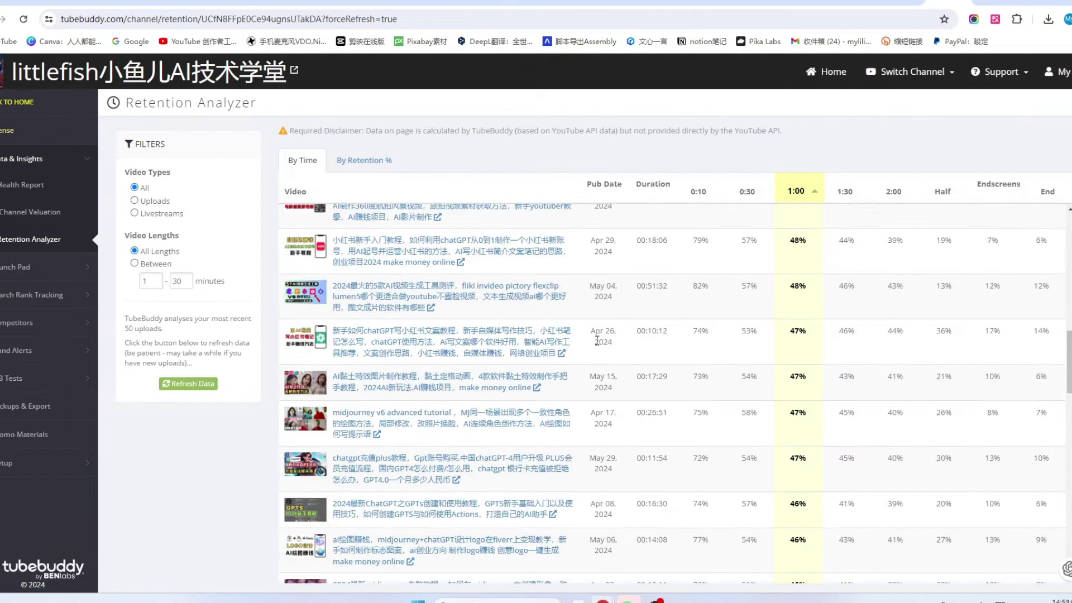
scroll(525, 286, down, 10)
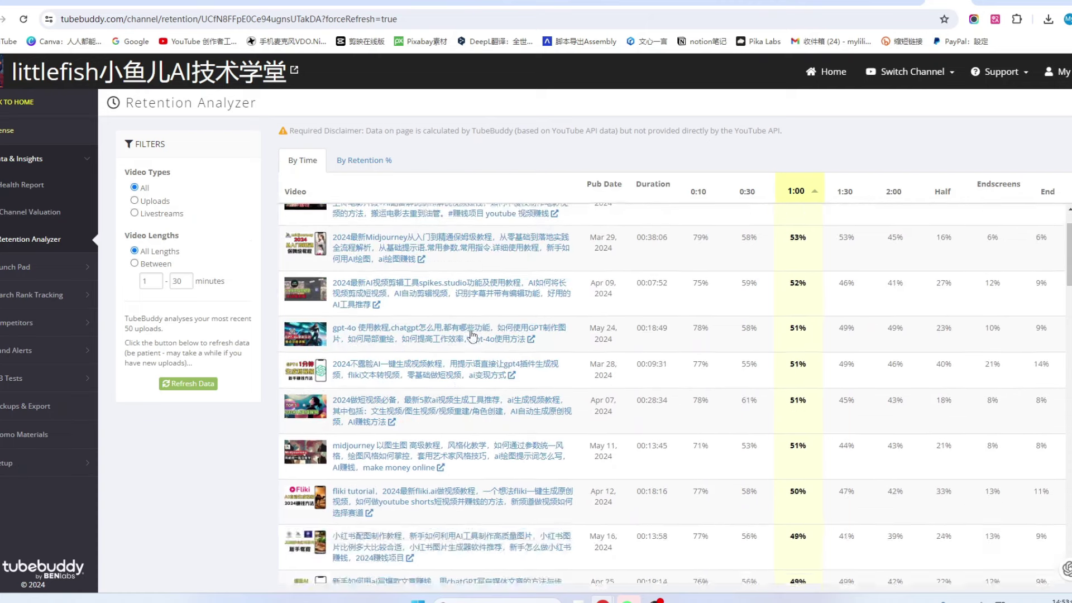
scroll(767, 227, up, 10)
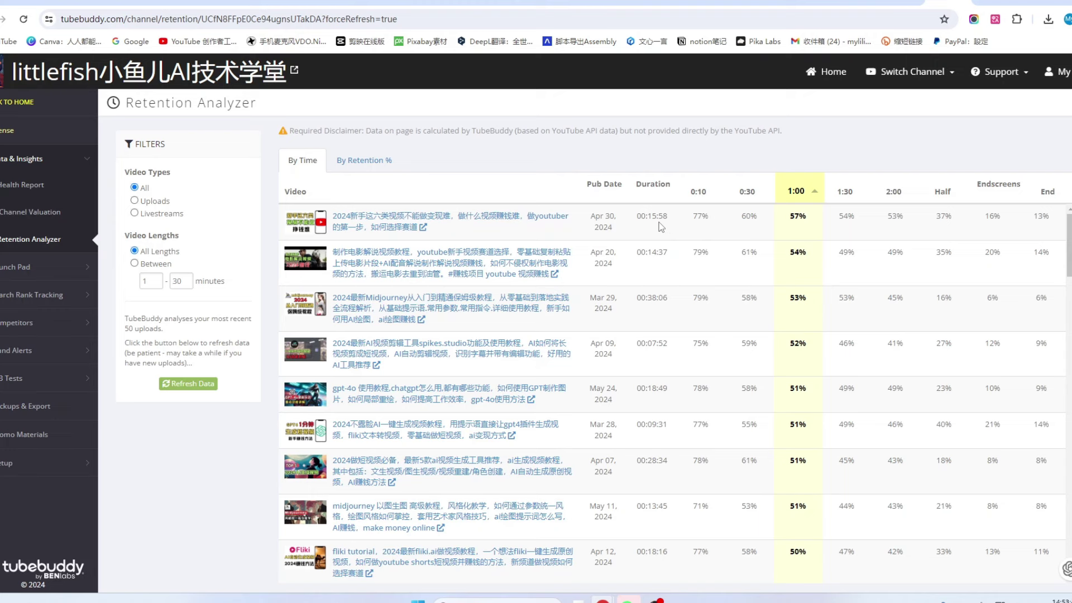
scroll(662, 251, down, 5)
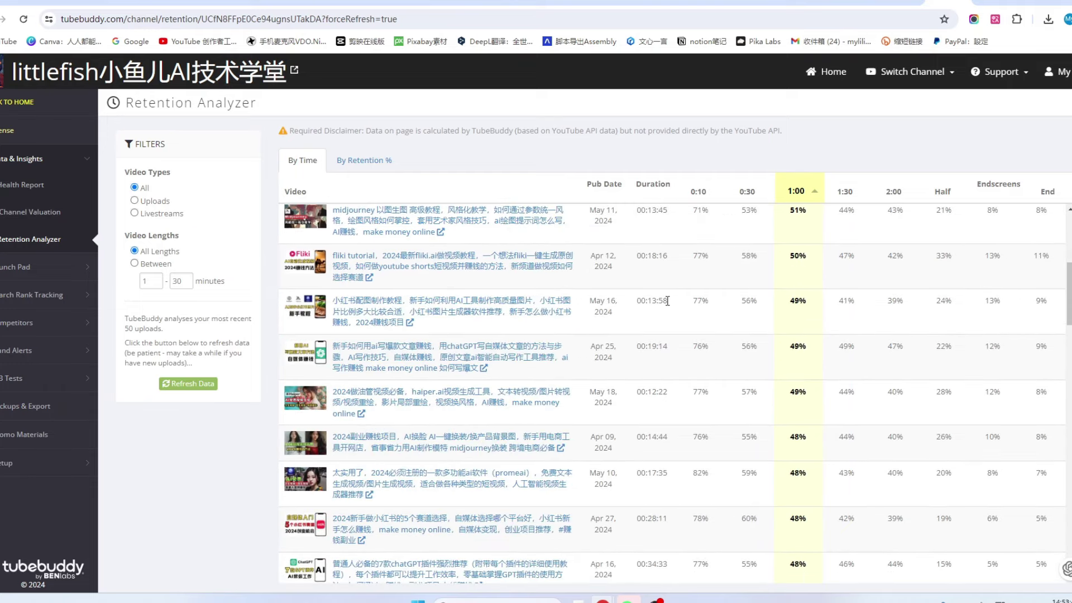
scroll(667, 301, up, 5)
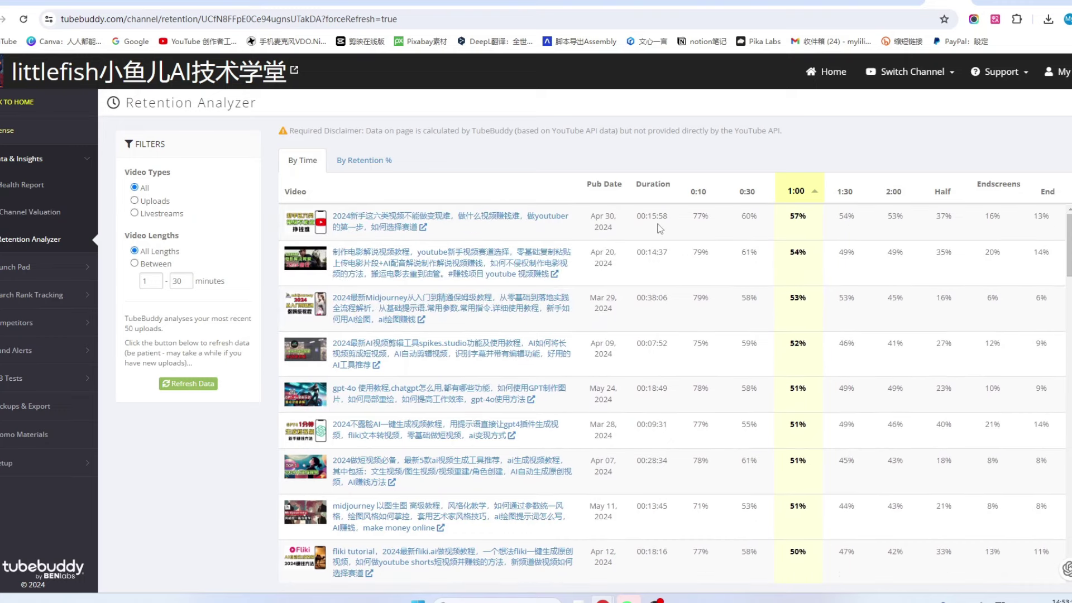
scroll(661, 234, down, 4)
scroll(660, 244, up, 4)
scroll(801, 292, down, 3)
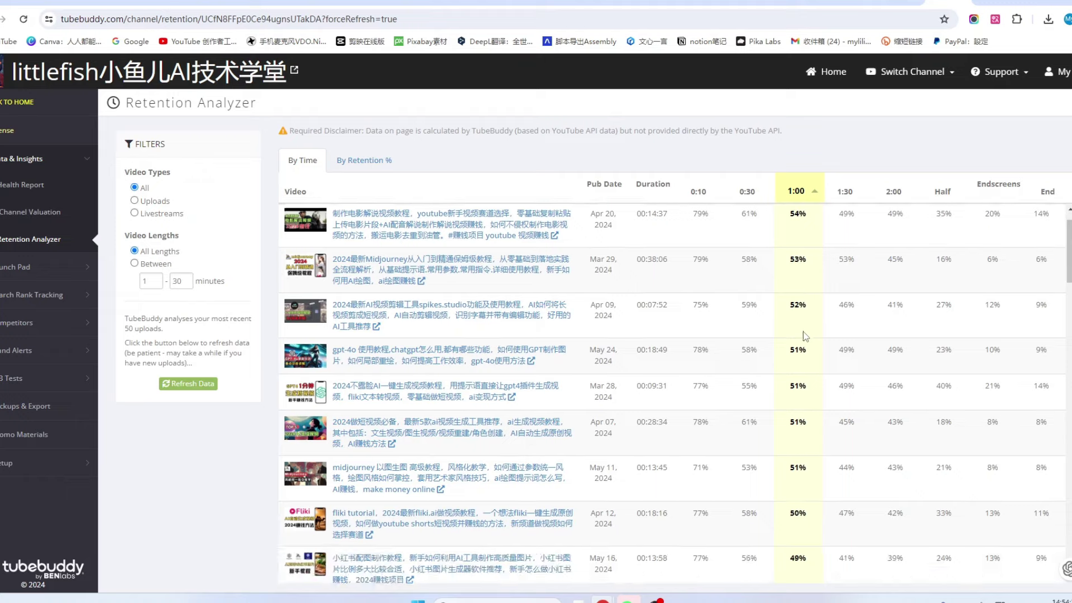
scroll(796, 411, down, 3)
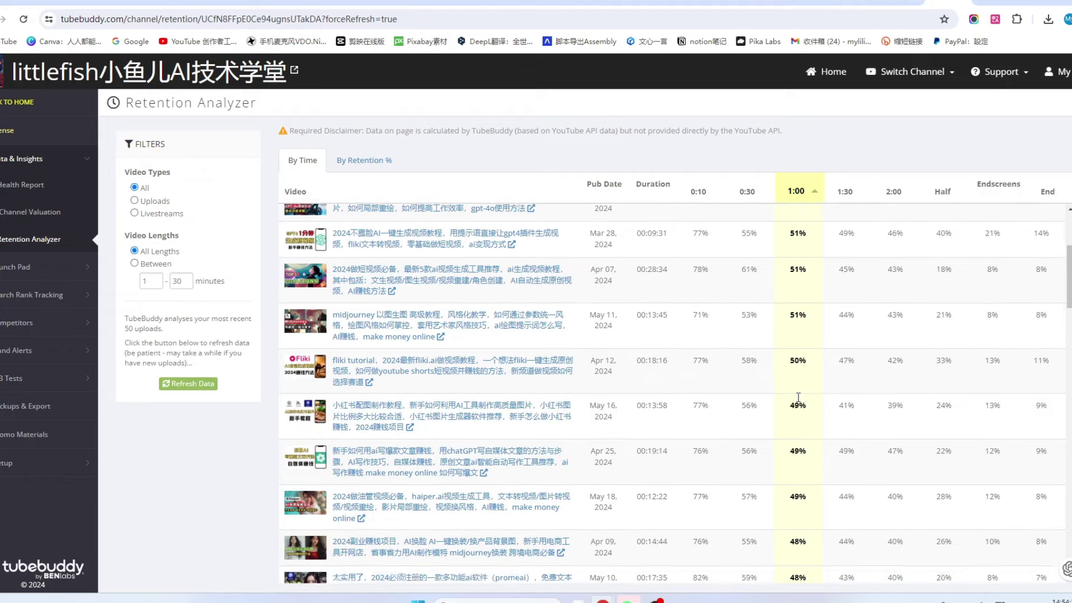
scroll(798, 398, down, 2)
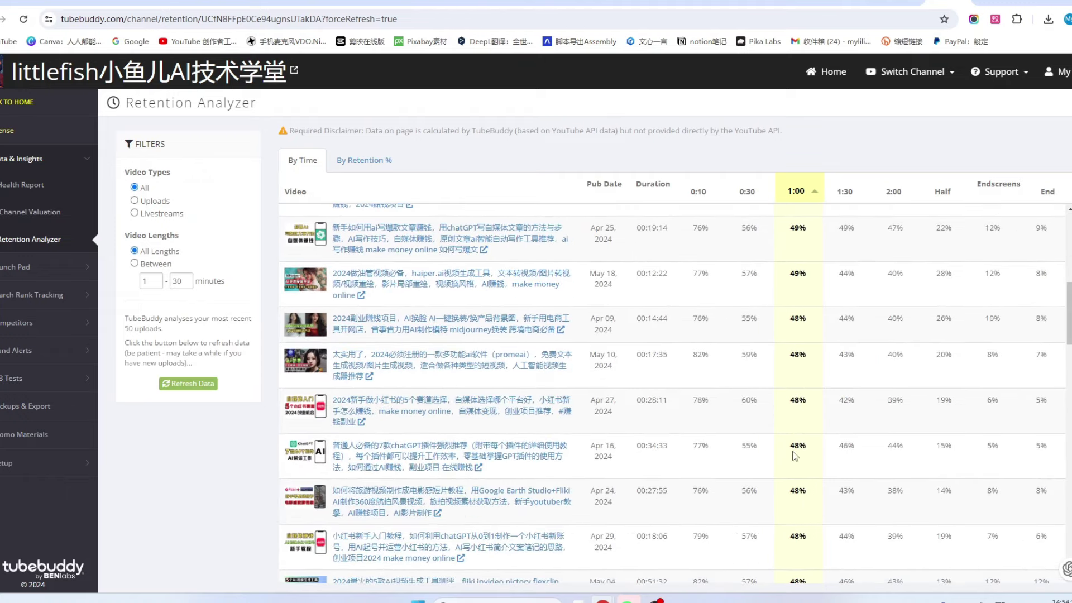
scroll(808, 450, up, 8)
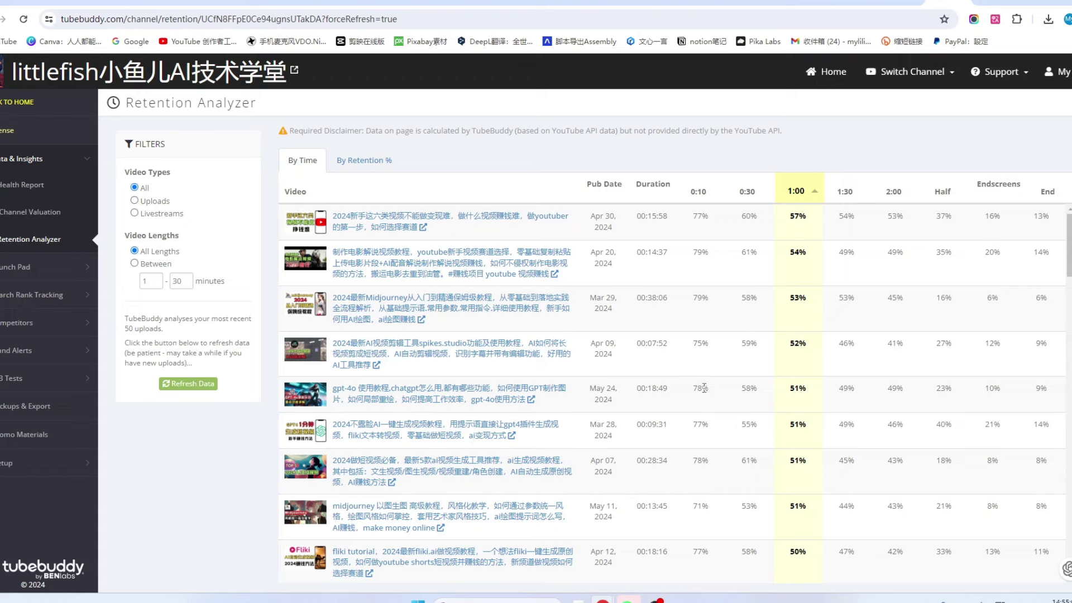
scroll(732, 335, down, 2)
scroll(734, 341, up, 2)
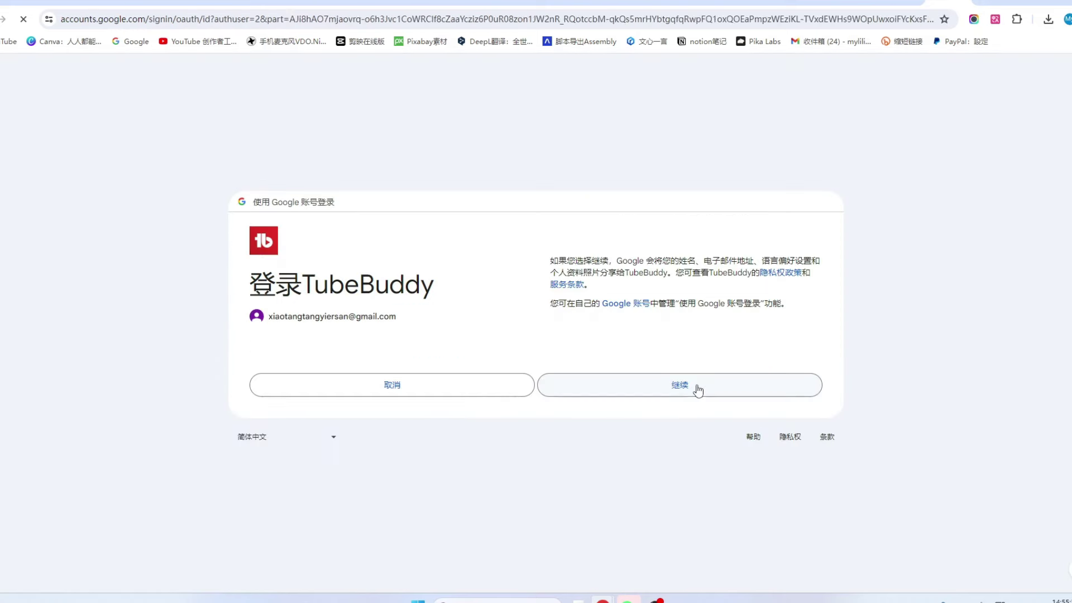
Continue the Google sign-in for another channel and grant TubeBuddy the requested account and YouTube permissions
click(698, 391)
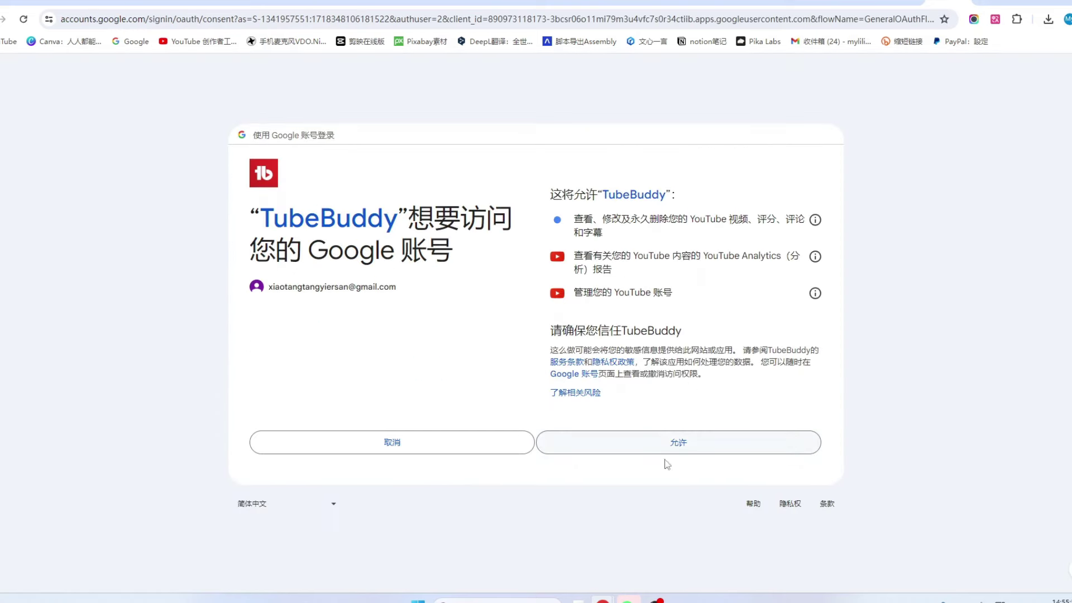
click(671, 439)
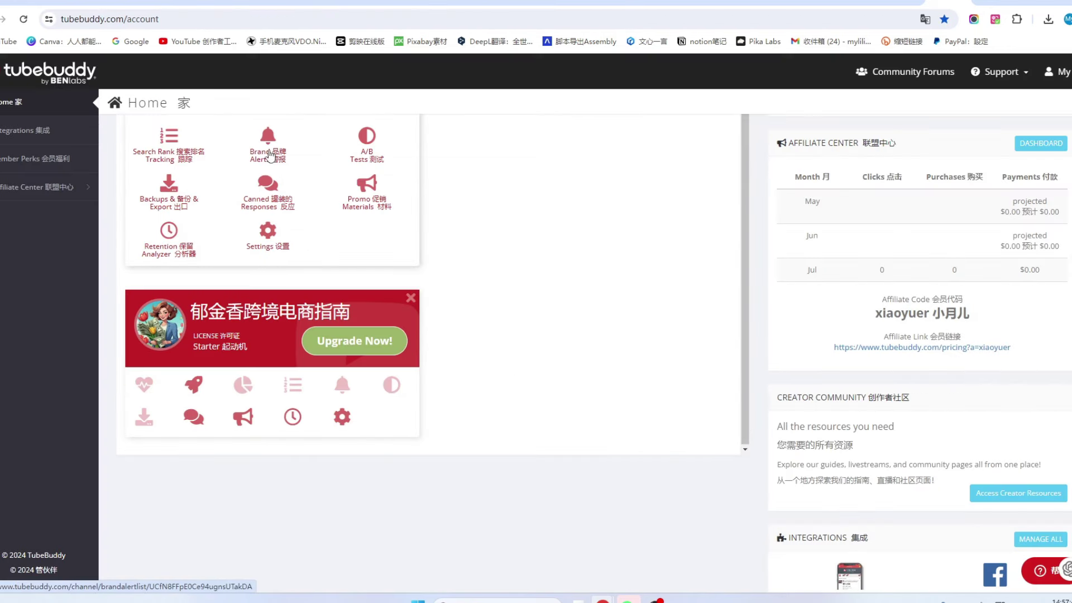
Create a brand alert for the littlefish小鱼儿AI技术学堂 channel with the search phrase "midjourney" and save it
click(270, 152)
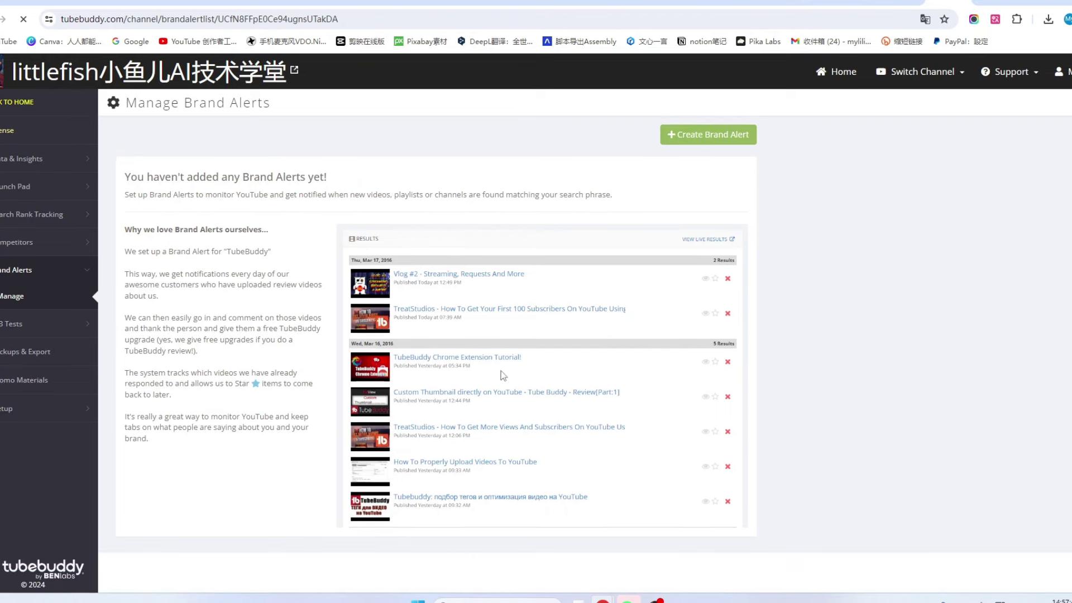
click(700, 137)
click(298, 179)
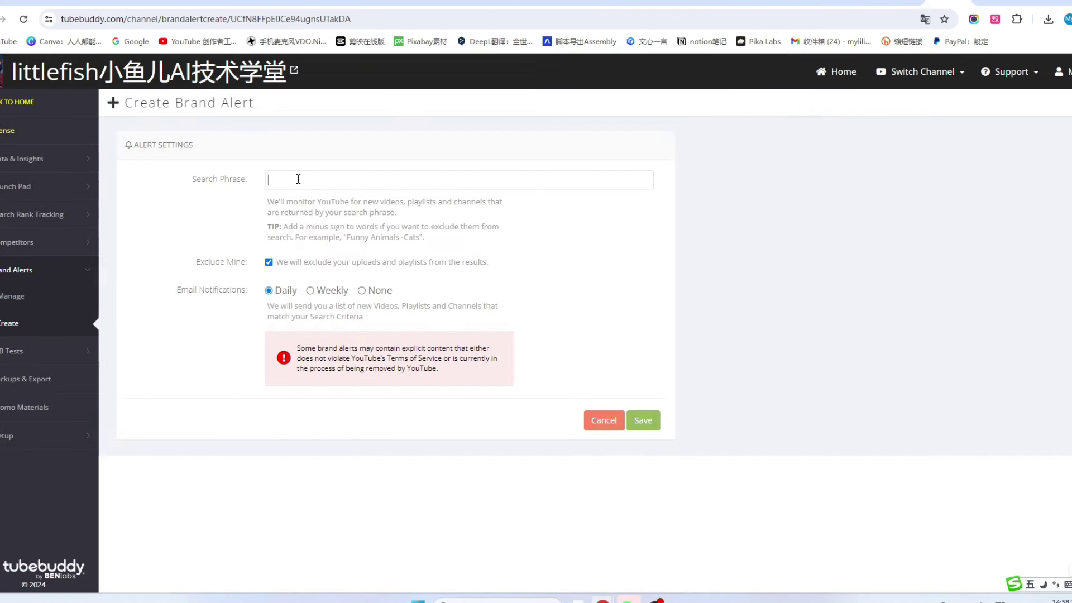
text(AI)
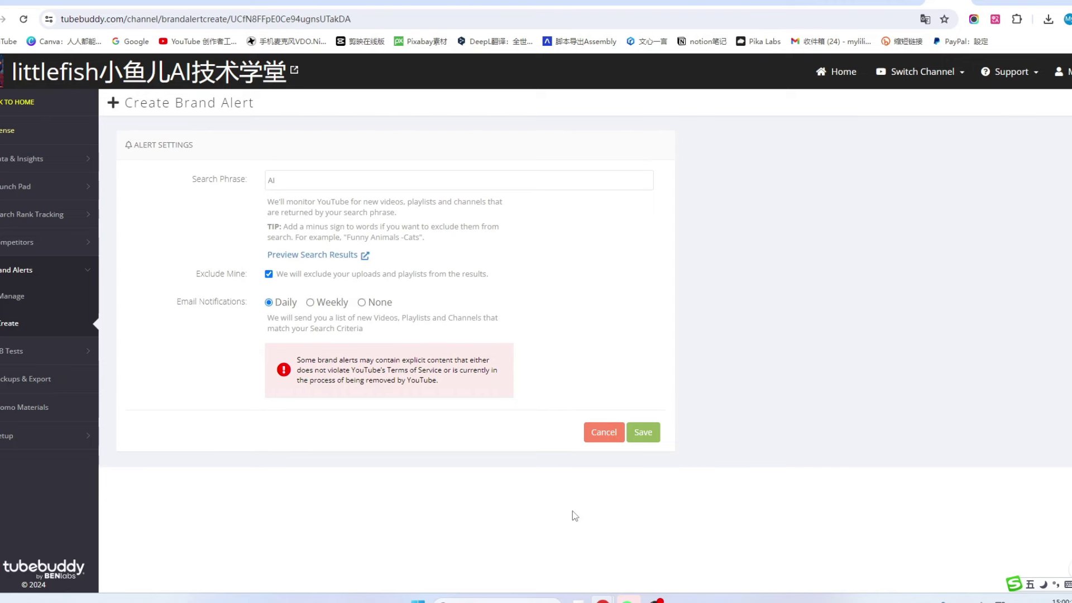
key(BackSpace)
key(BackSpace)
text(midjourney)
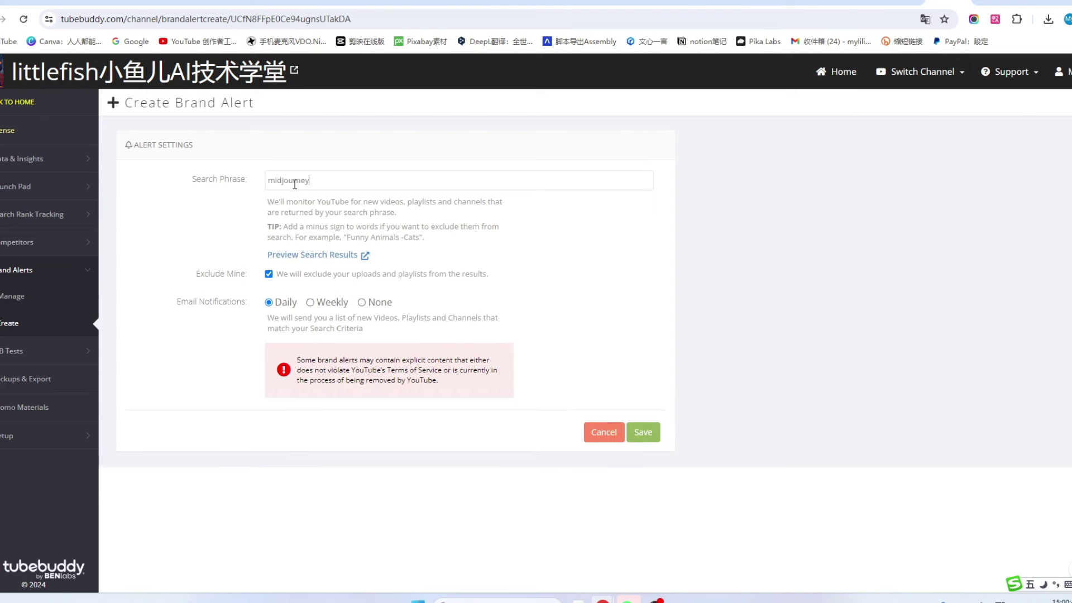
click(643, 433)
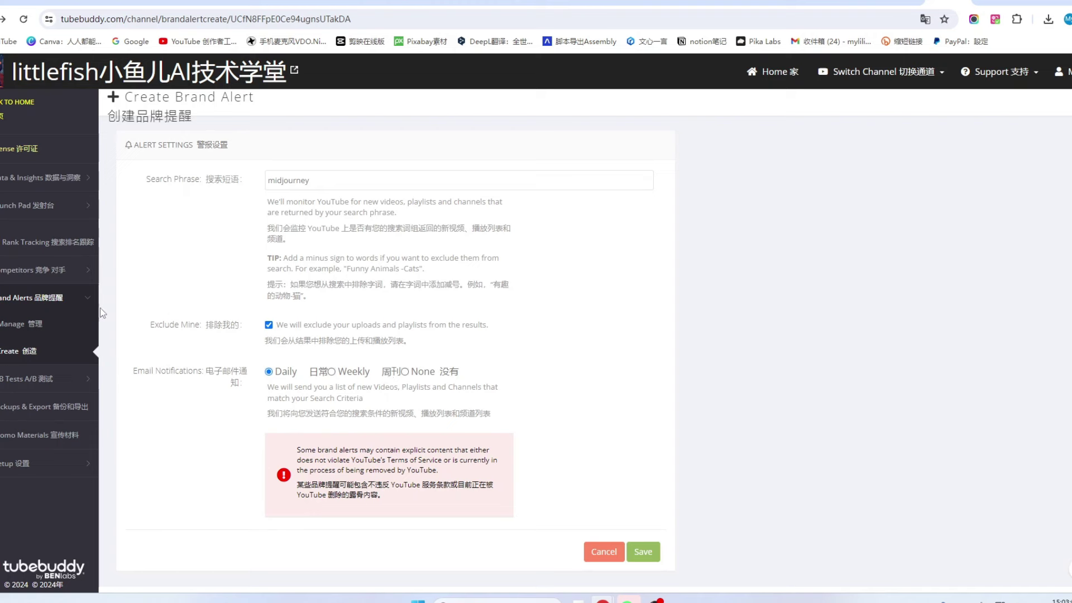
Open the A/B test management page and examine the sample test report down to its traffic sources
click(12, 385)
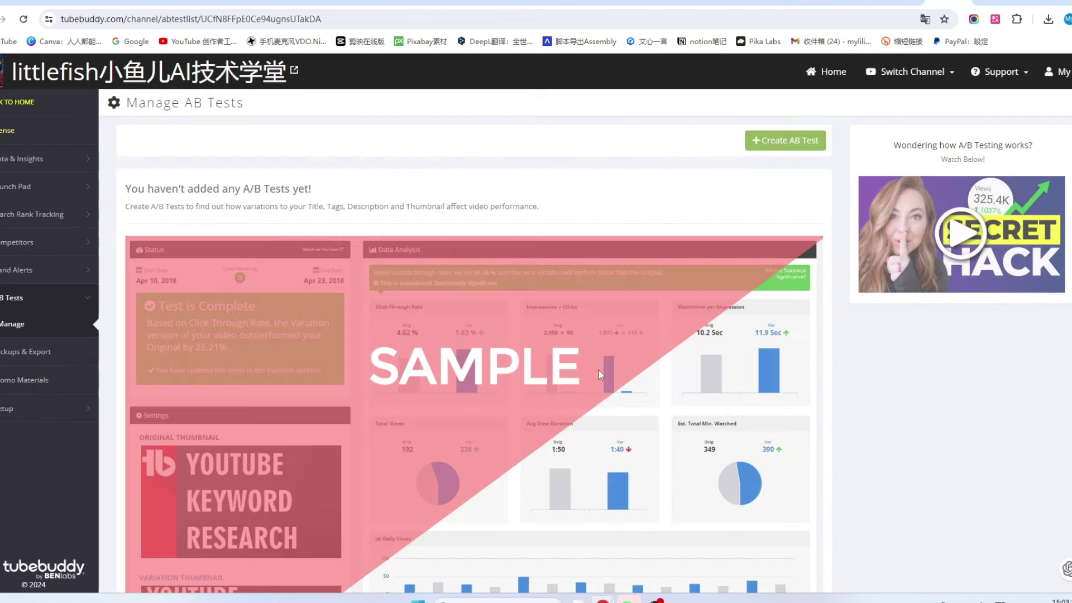
scroll(559, 416, down, 1)
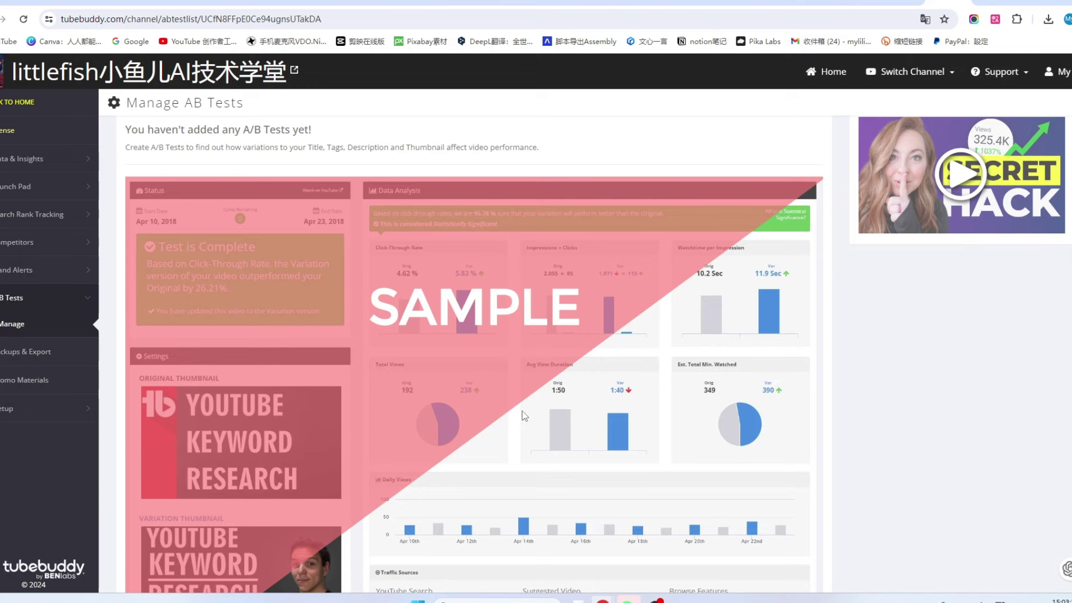
scroll(564, 402, down, 1)
scroll(569, 416, up, 1)
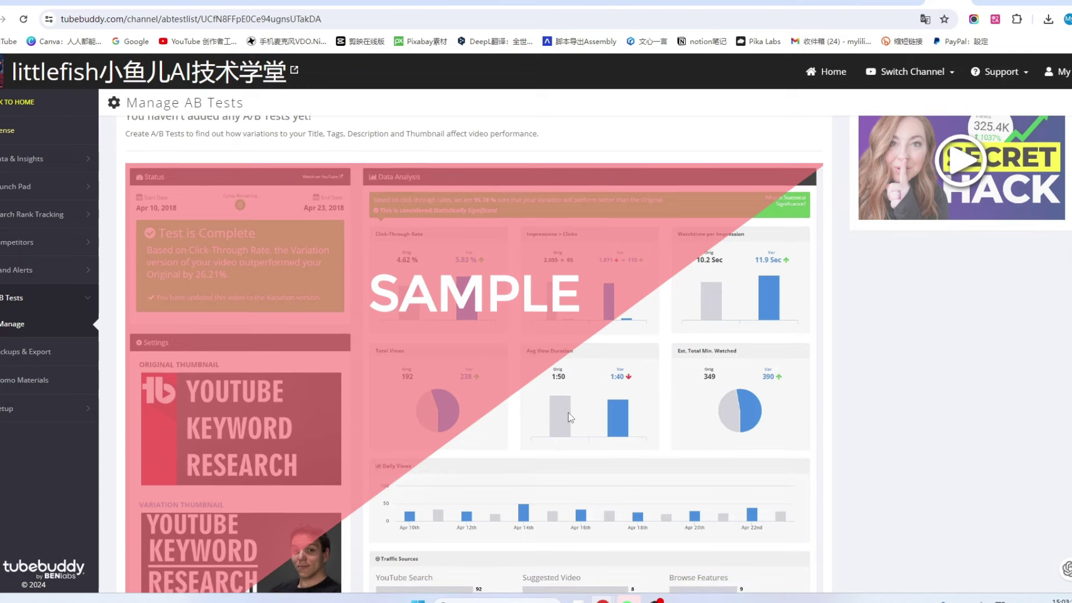
scroll(571, 418, down, 2)
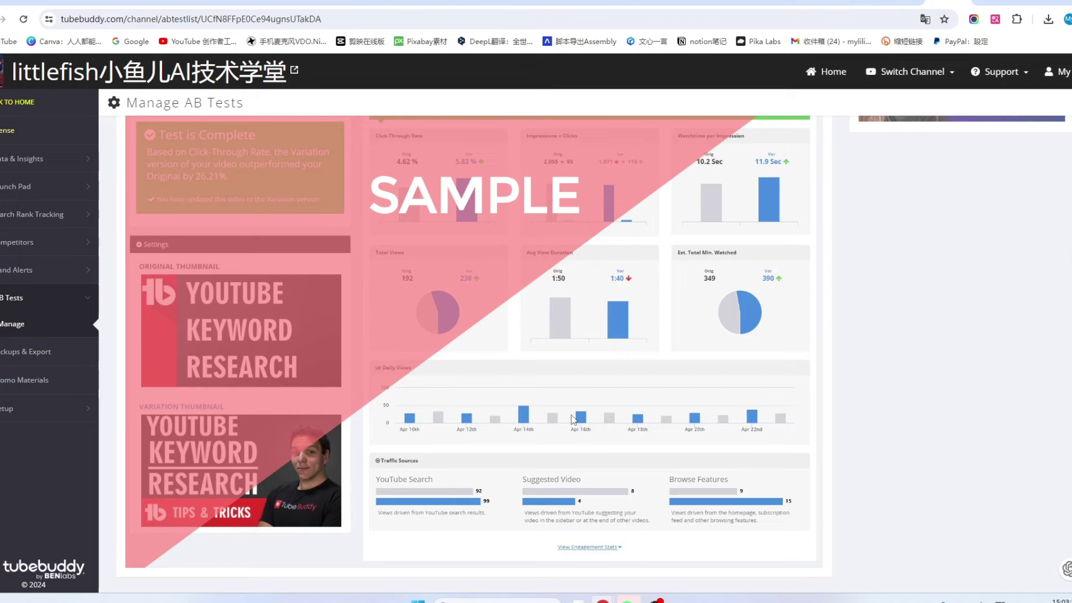
Start creating an A/B test and select the recent invideo.ai tutorial upload as the video to test
scroll(544, 411, up, 3)
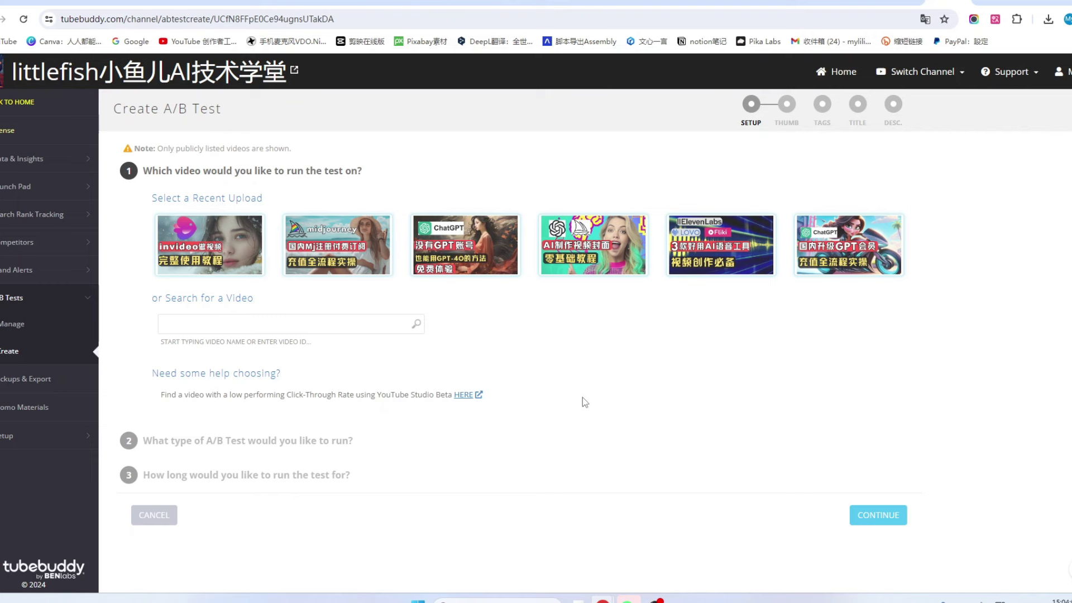
click(207, 247)
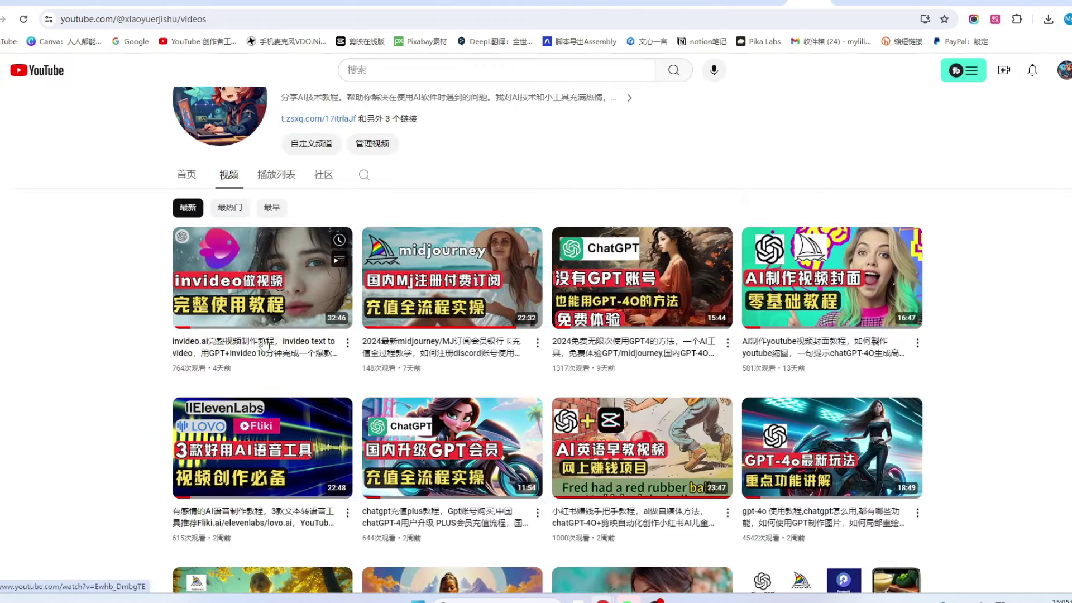
mouse_move(190, 352)
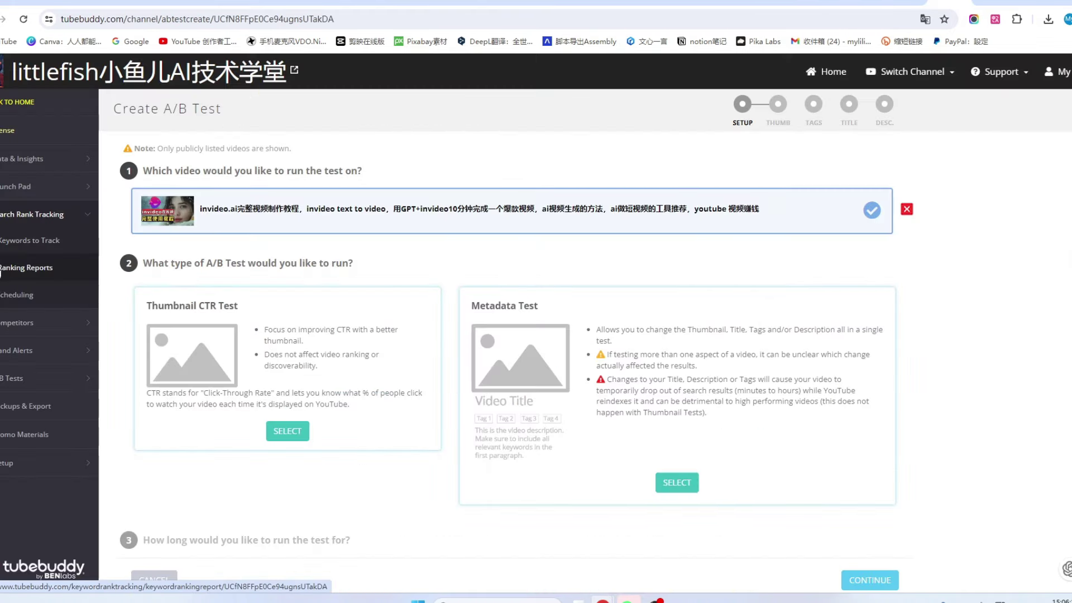
Add "AI赚钱" to the search rank tracking keywords and save it
click(32, 244)
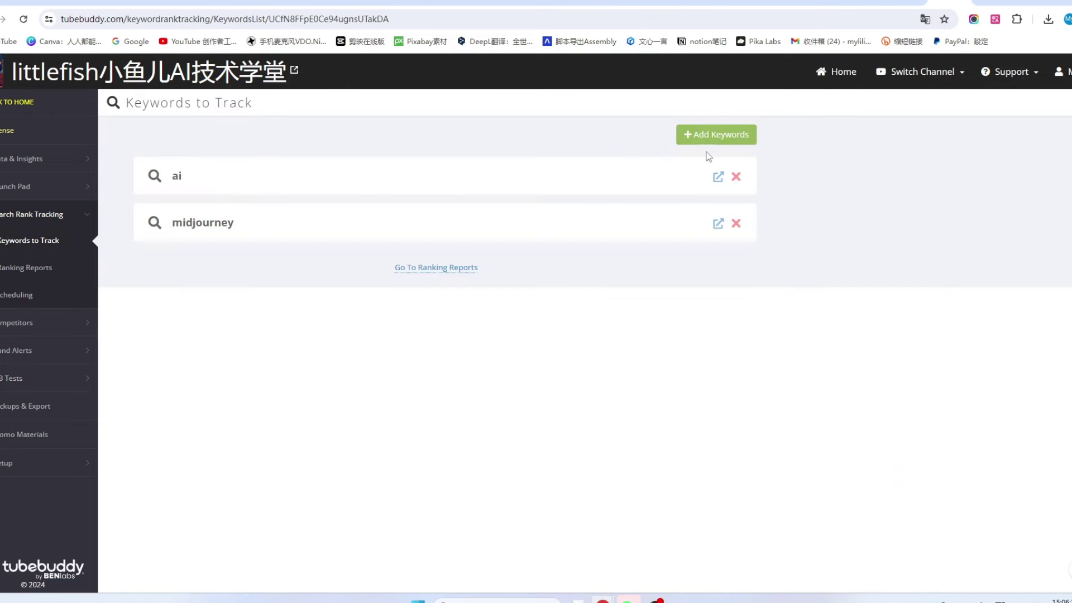
click(718, 135)
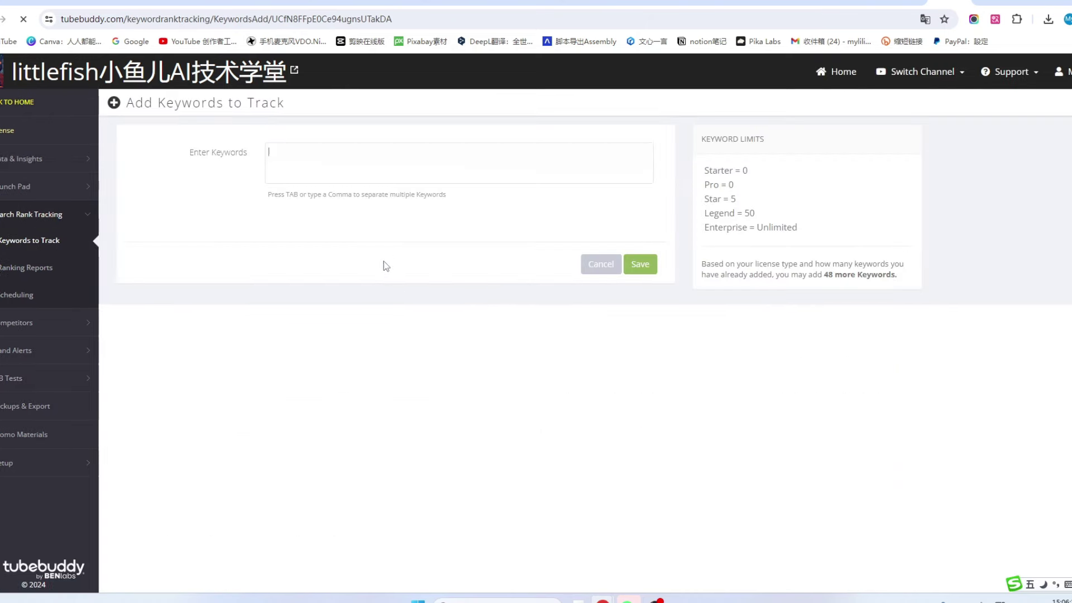
click(316, 172)
text(AI赚钱)
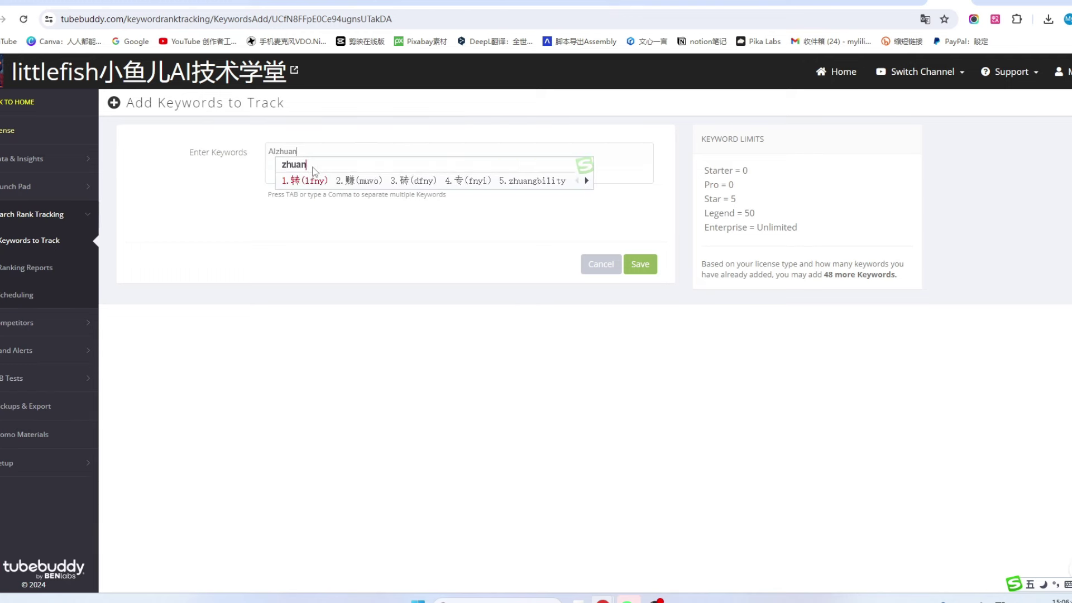
click(640, 264)
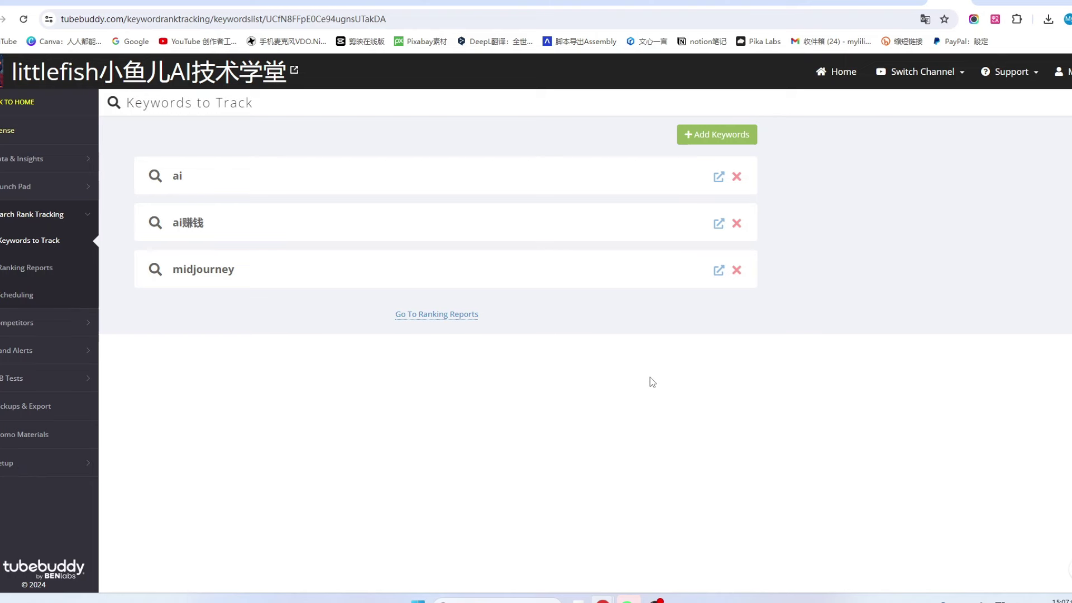
Open the channel's Health Report and examine its YouTube search terms and audience demographics
click(79, 162)
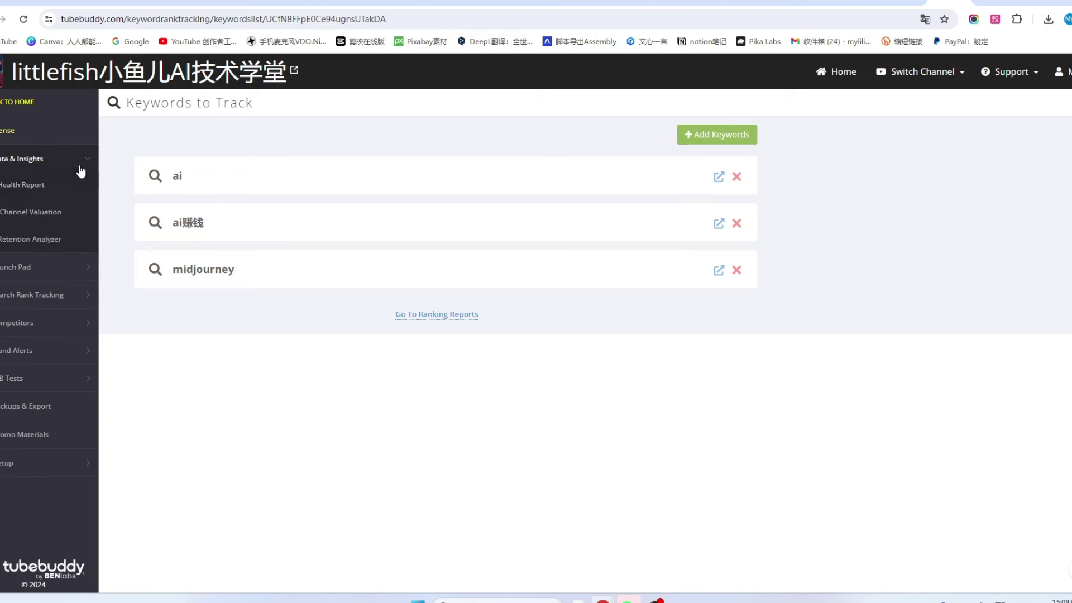
click(13, 188)
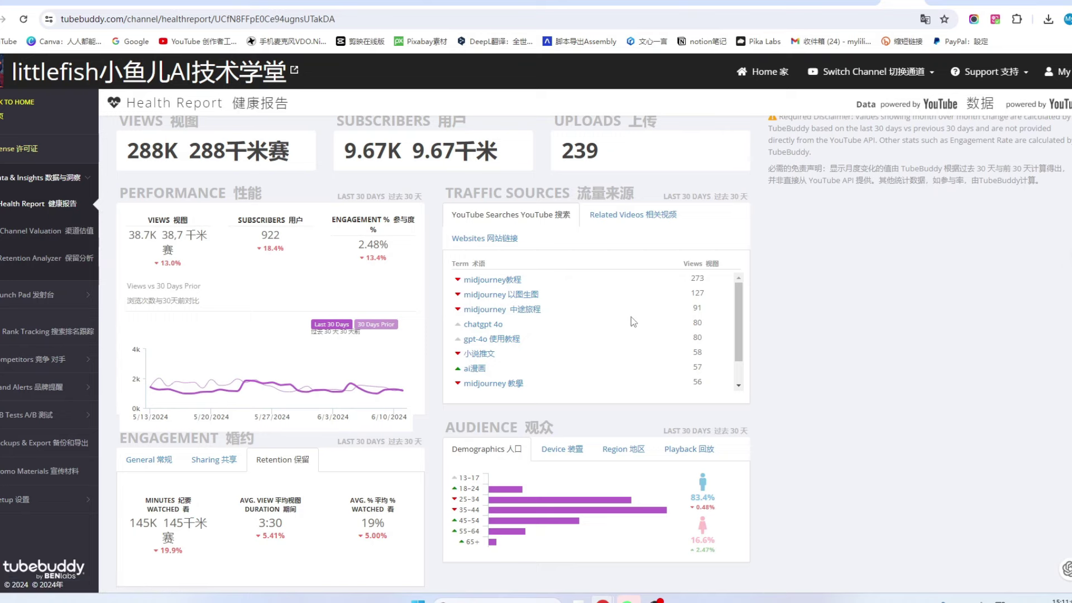
scroll(631, 317, up, 1)
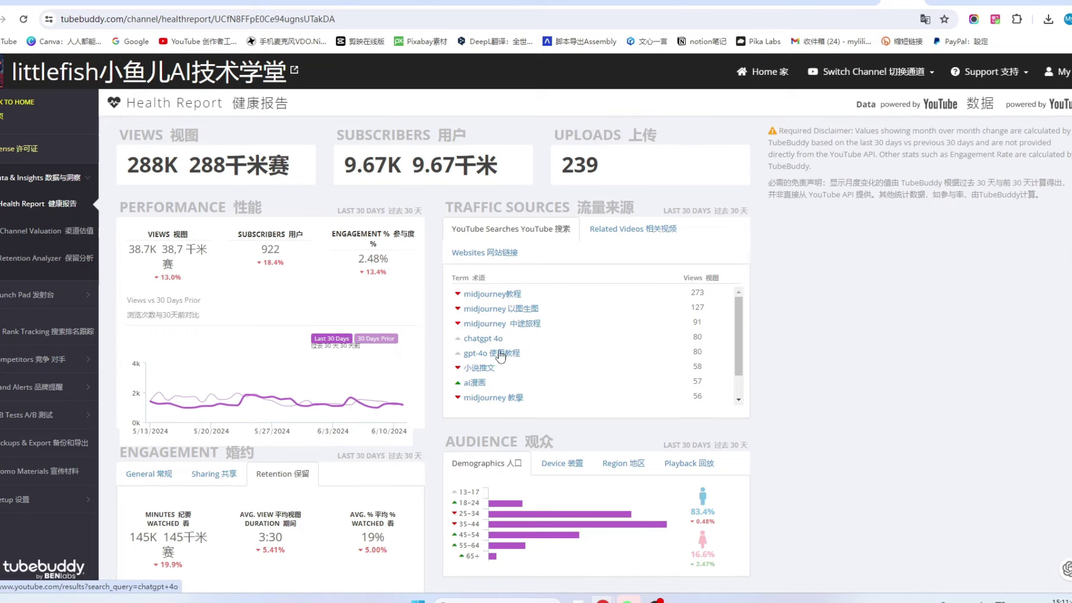
scroll(500, 356, down, 2)
scroll(575, 487, down, 1)
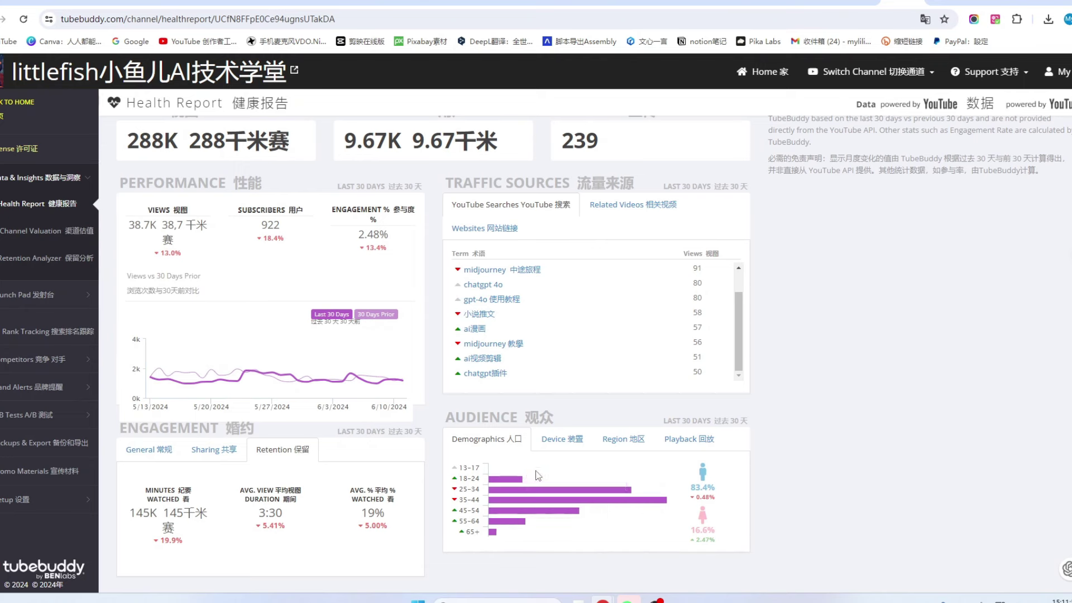
mouse_move(525, 492)
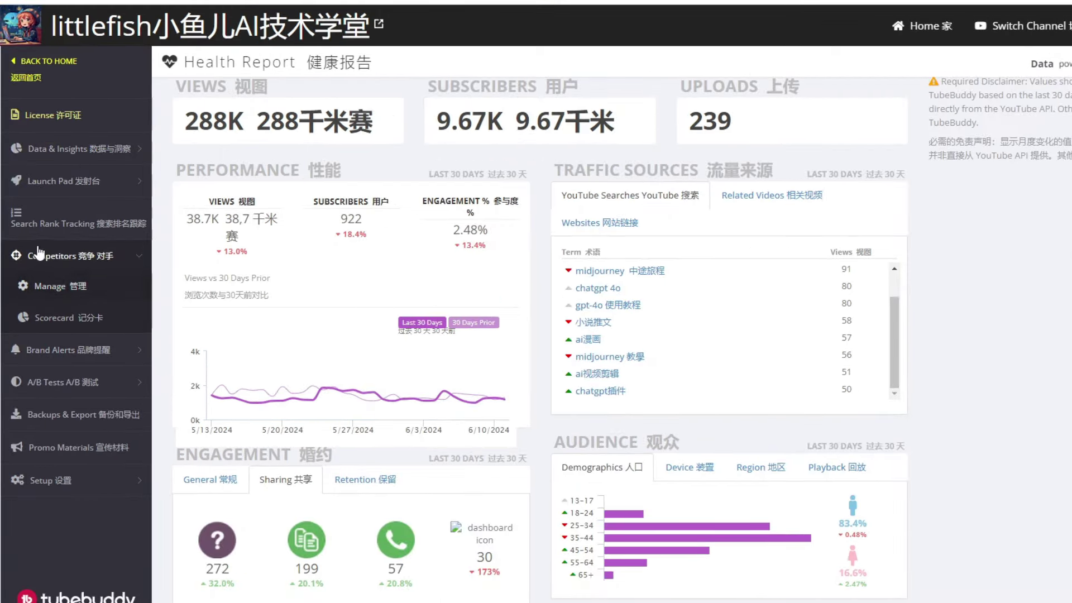
Open the form for adding a competitor channel and show the page with Chinese translations
click(56, 286)
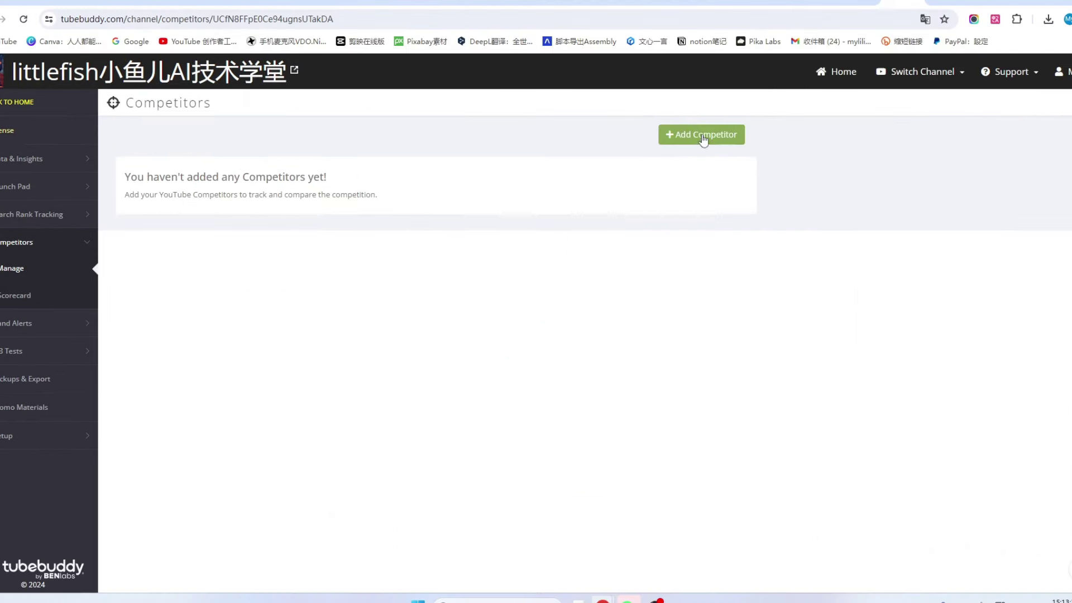
click(688, 133)
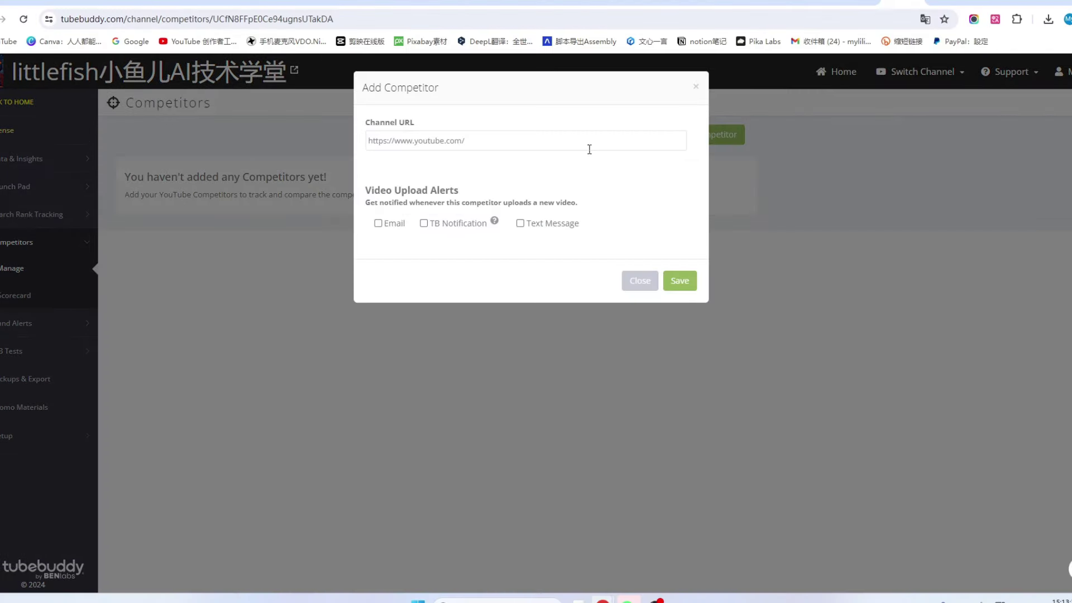
click(484, 139)
click(209, 153)
key(alt+a)
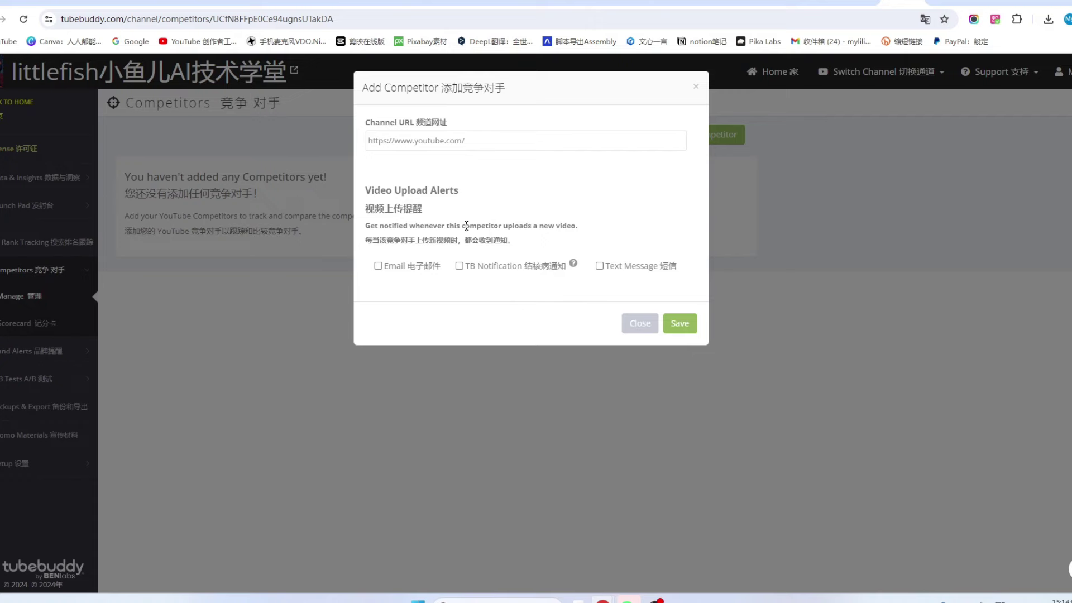
Switch to the channel's YouTube page and browse its latest video thumbnails
key(ctrl+shift+Tab)
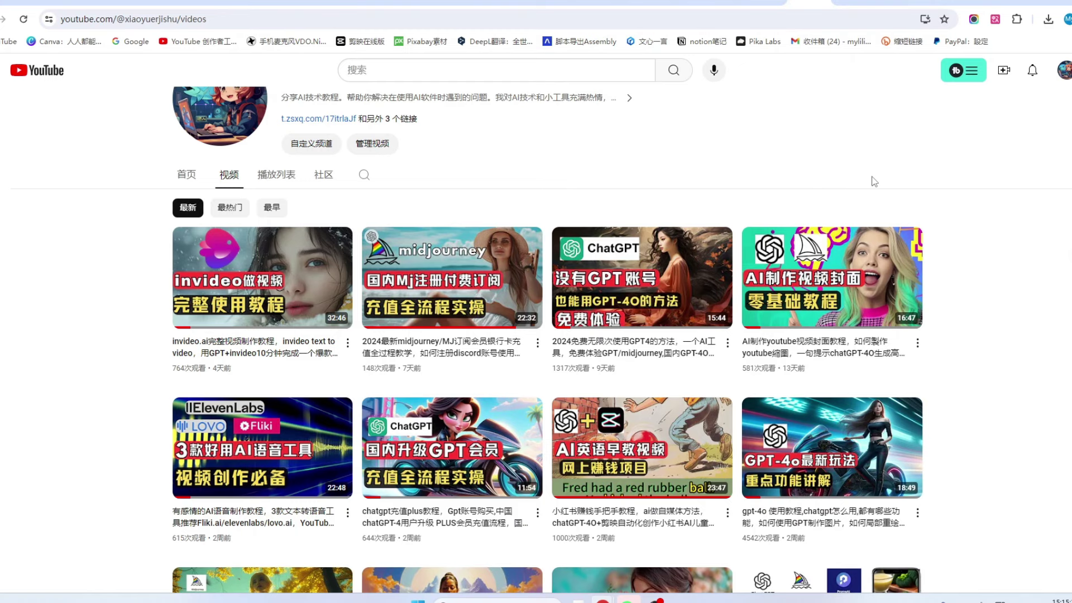
scroll(928, 423, down, 5)
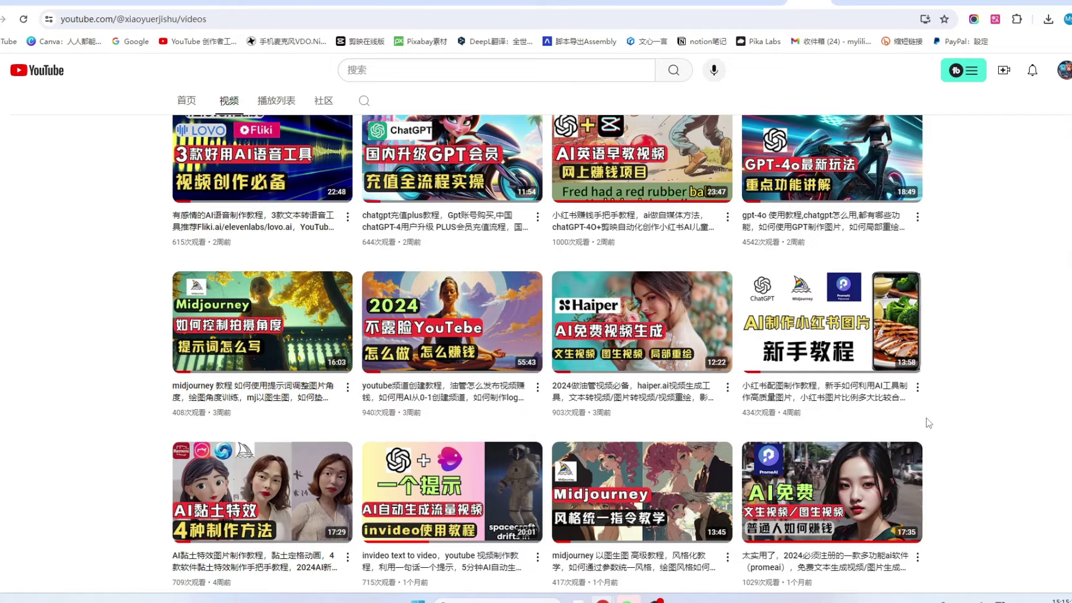
scroll(926, 418, up, 4)
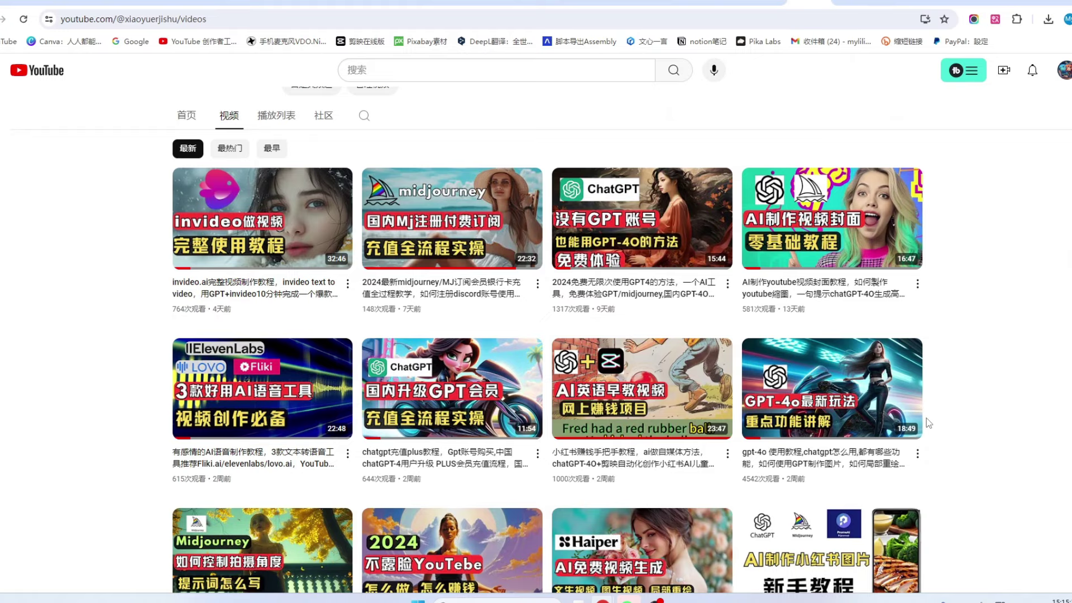
scroll(927, 418, down, 1)
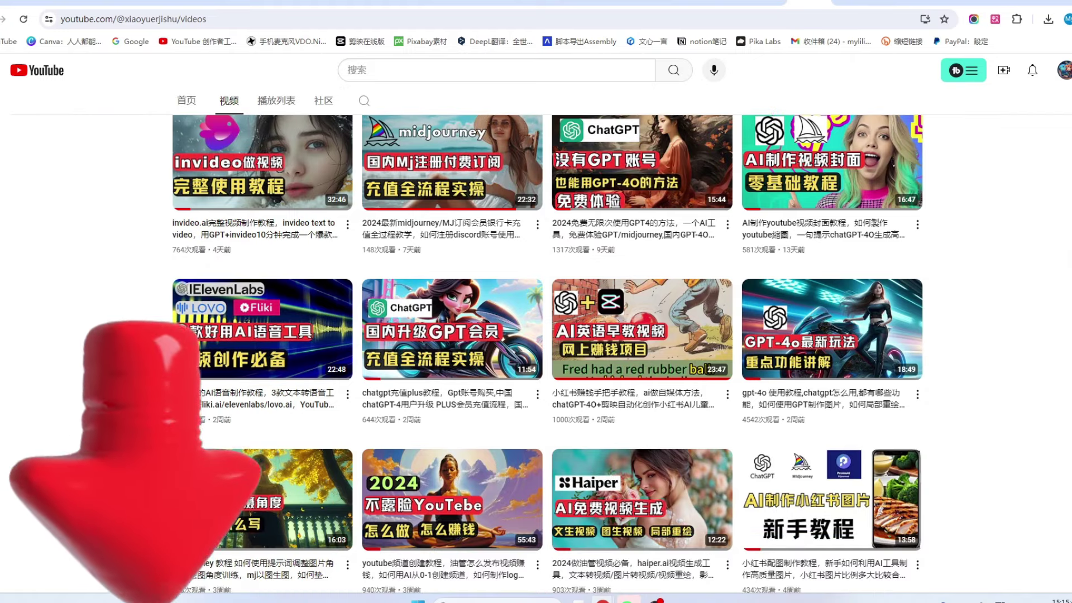